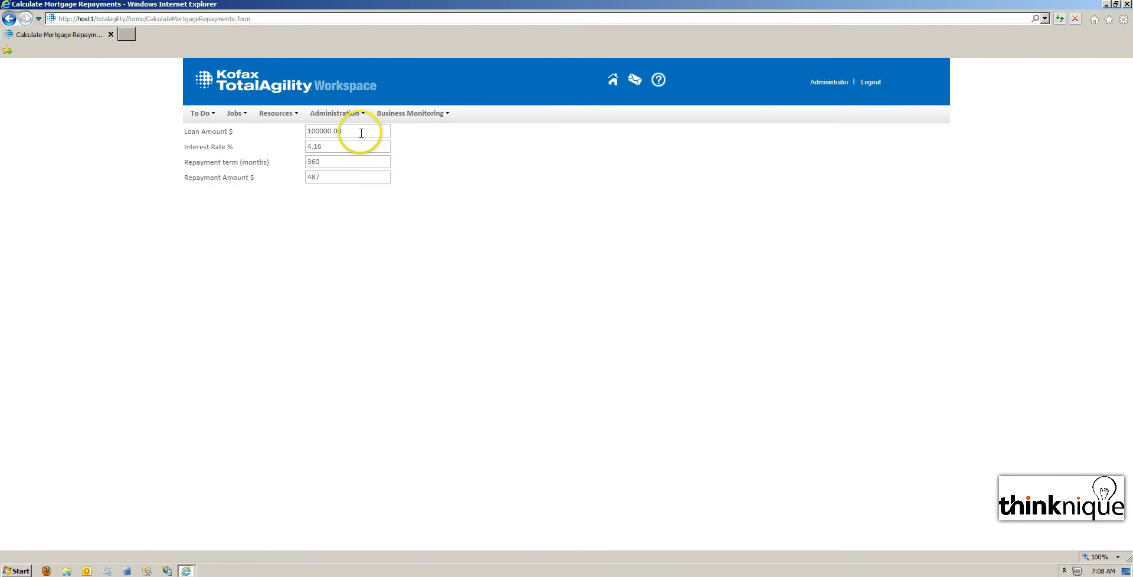
Try different loan amounts on the mortgage repayment form to check that the repayment amount recalculates.
drag(364, 131, 298, 131)
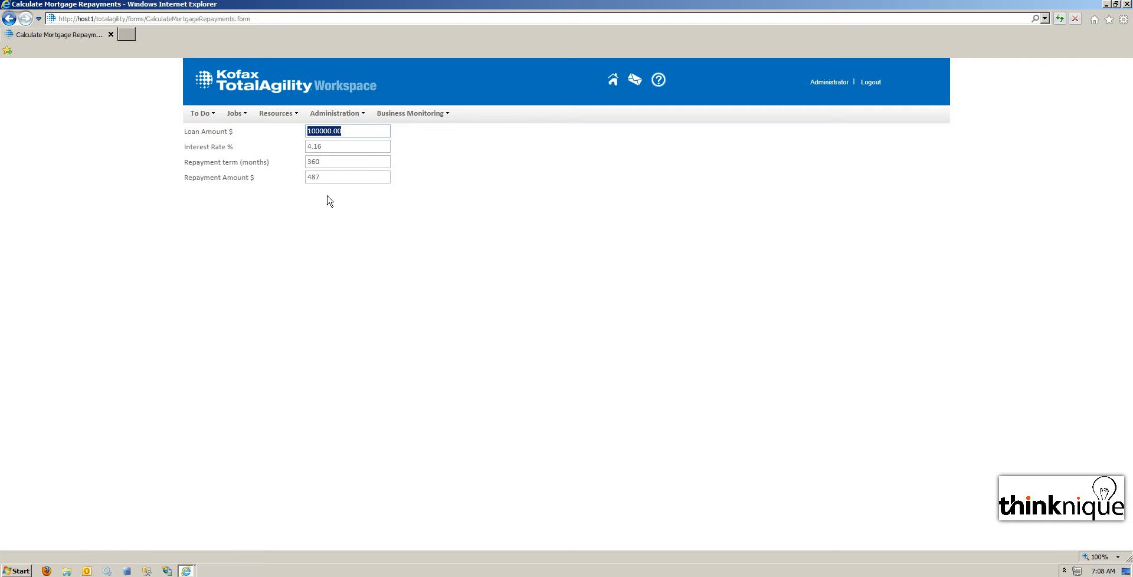
text(200)
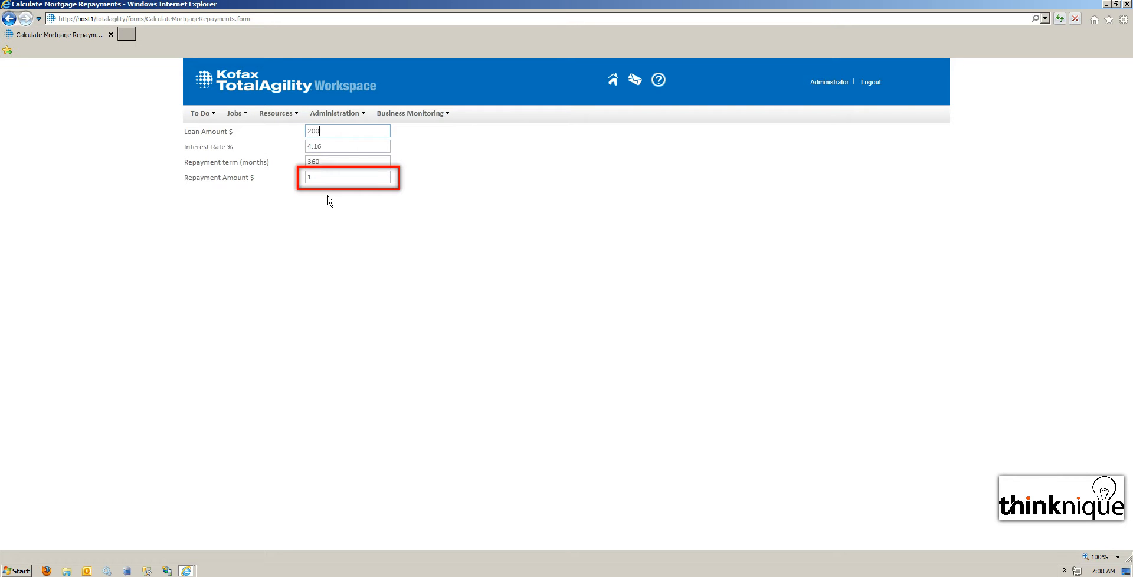
text(00)
click(324, 197)
text(1)
click(328, 130)
key(BackSpace)
key(BackSpace)
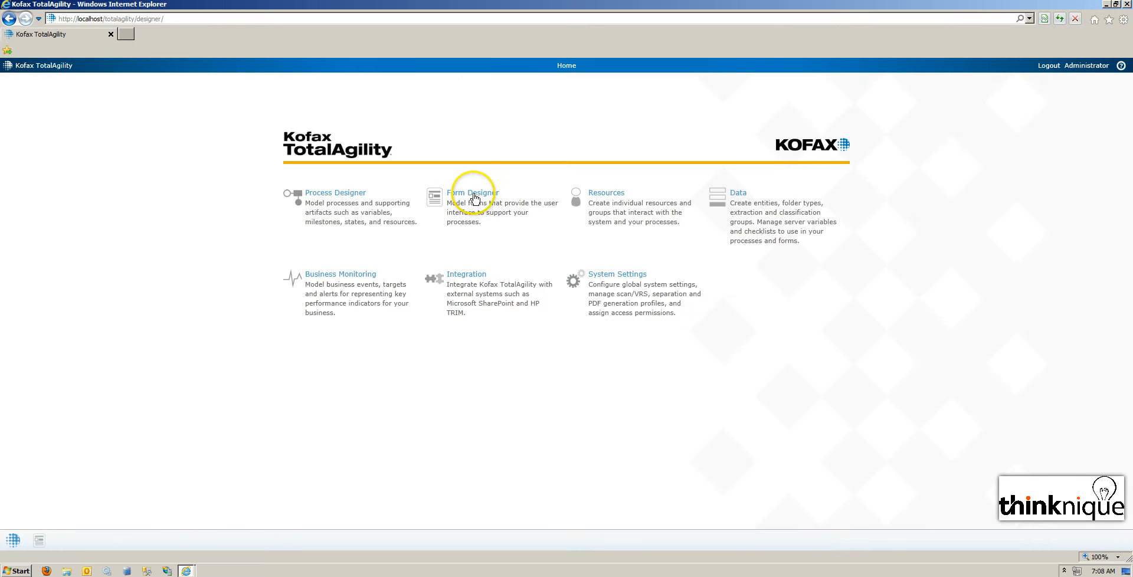
Open the Form Designer and delete all versions of the CalculateMortgageRepayments form.
click(467, 193)
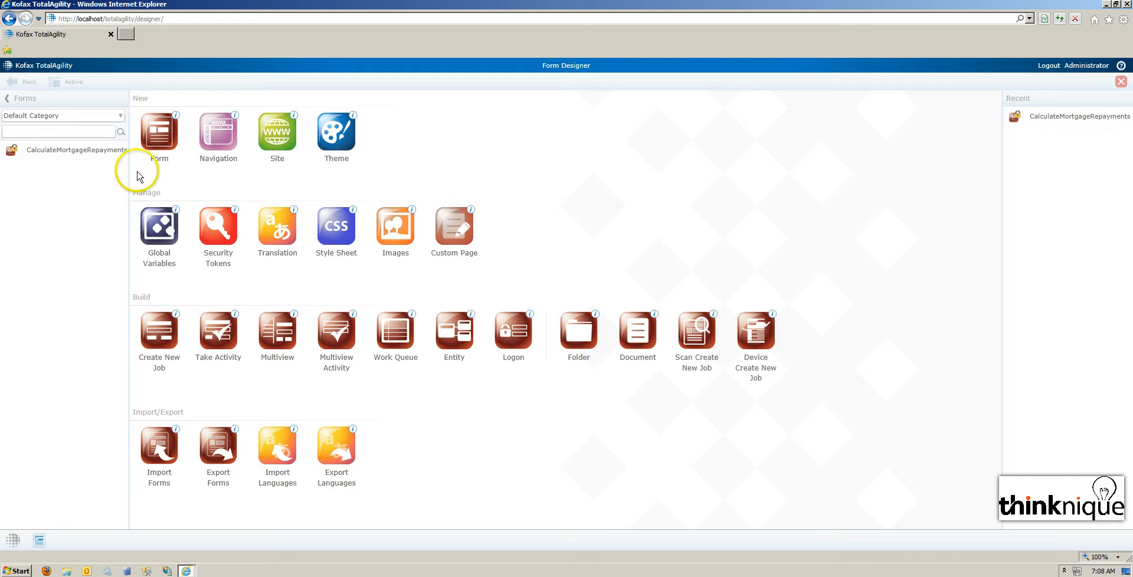
click(24, 163)
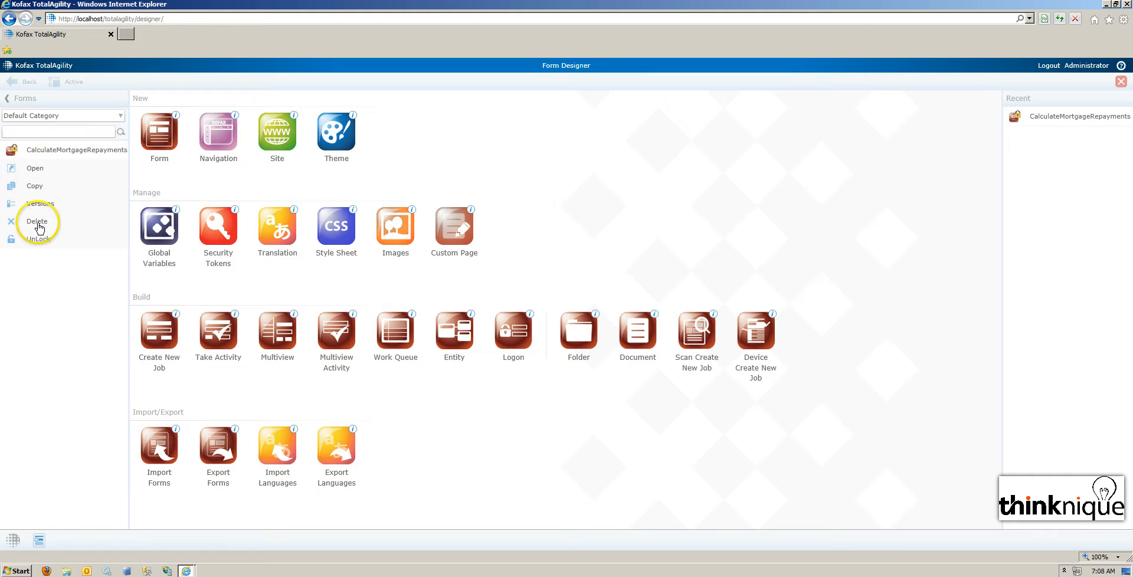
click(39, 228)
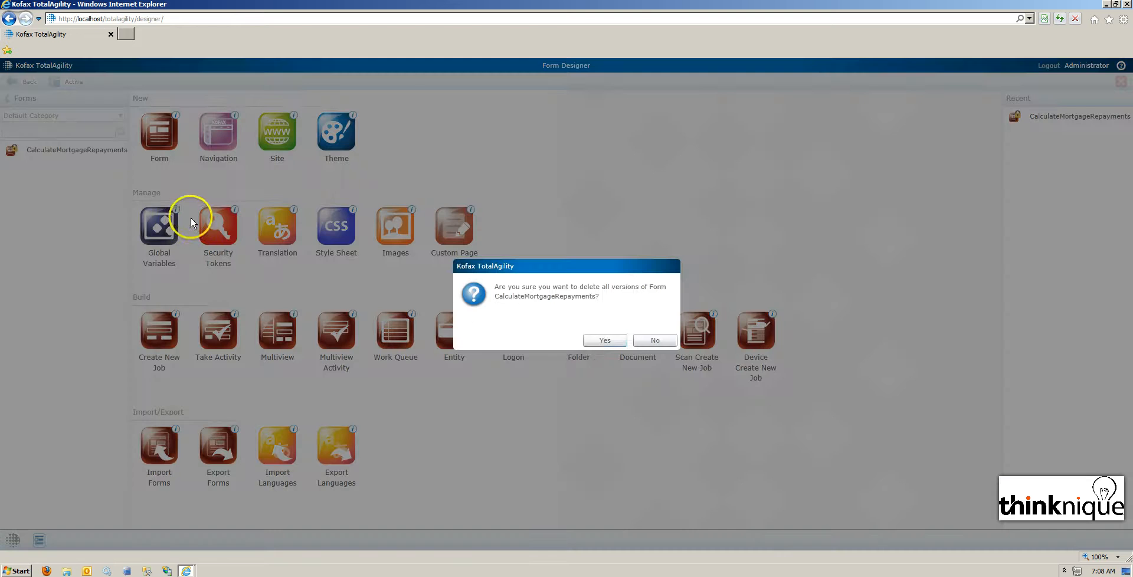
click(593, 337)
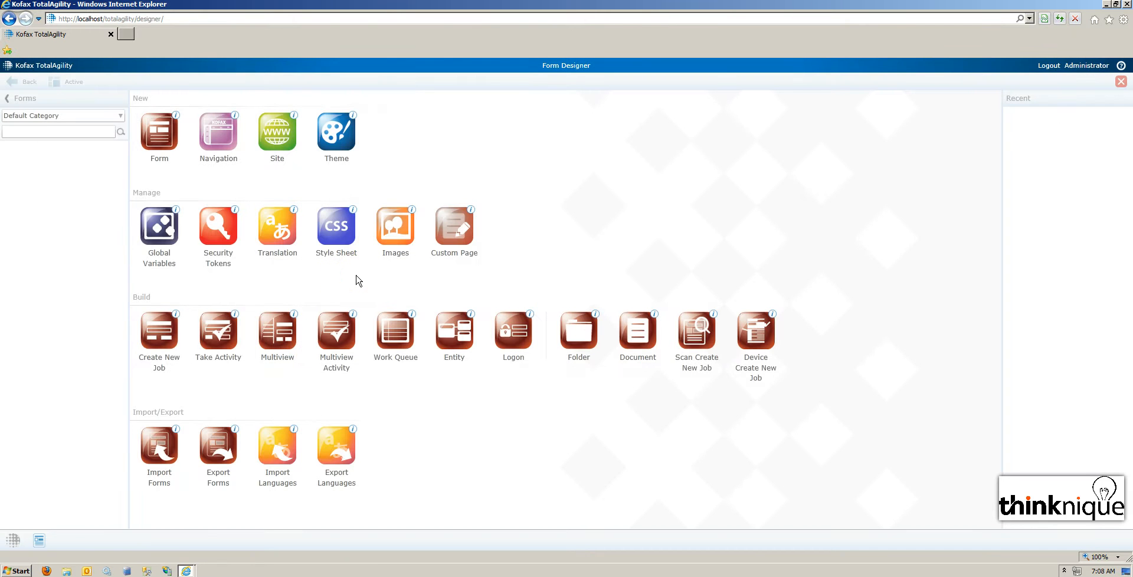
Create a new blank form and add four text boxes with labels to it.
click(168, 146)
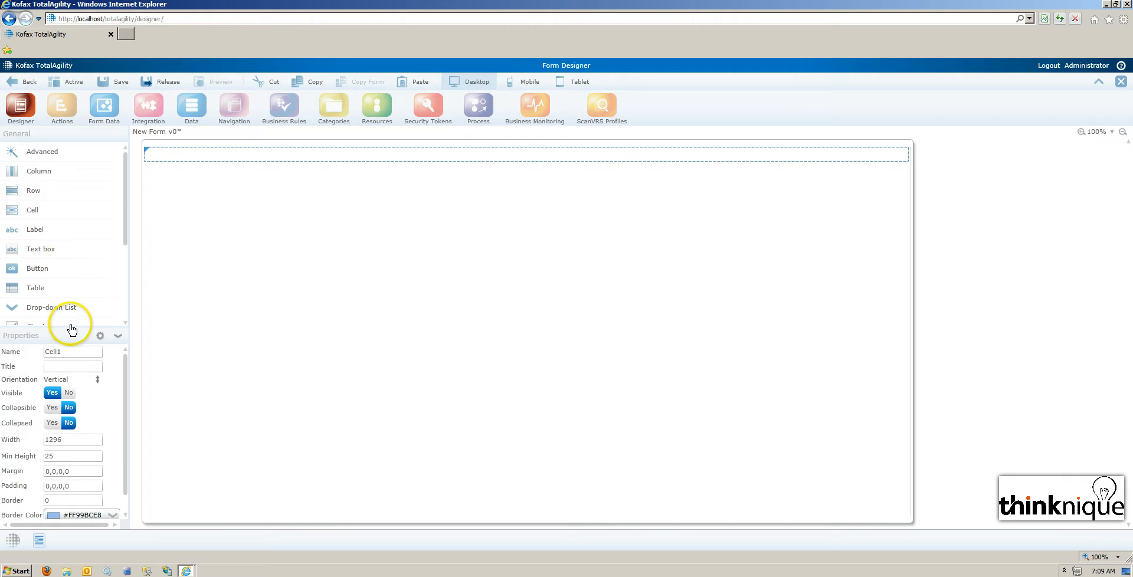
drag(69, 326, 76, 271)
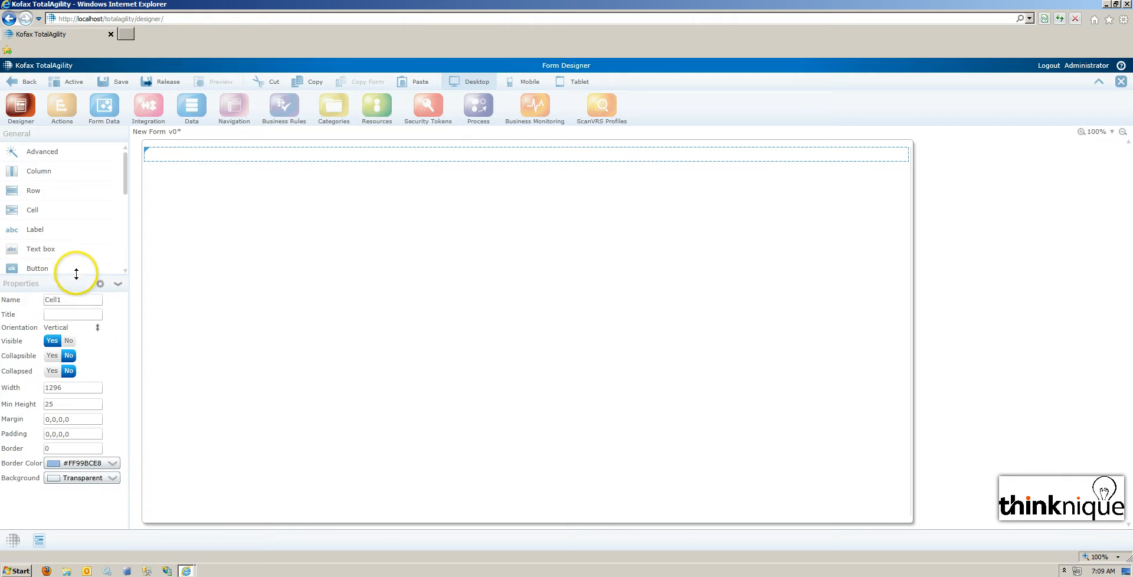
click(44, 255)
click(50, 255)
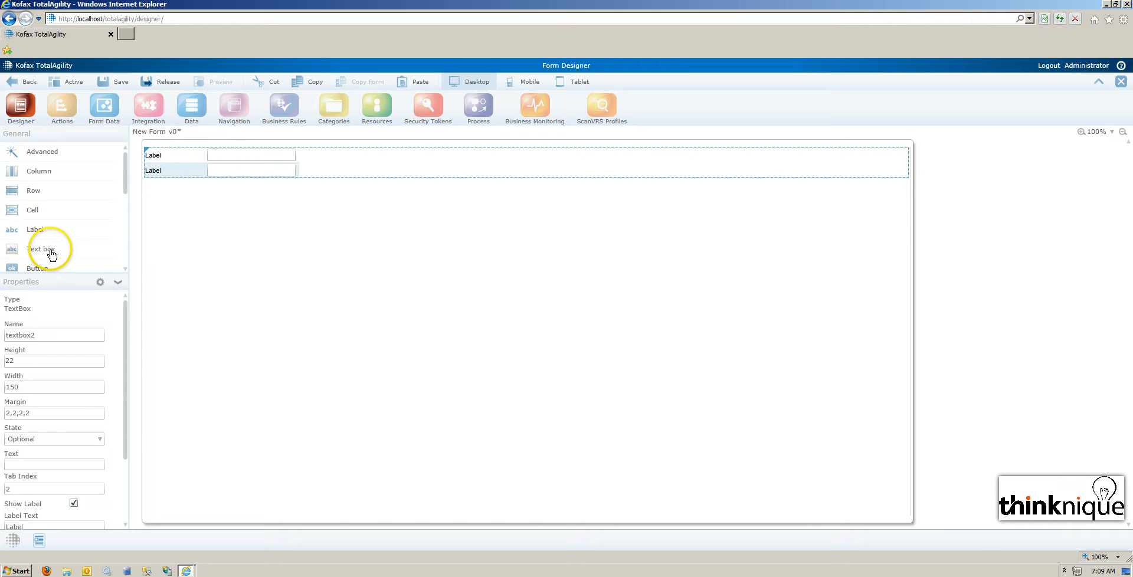
click(51, 255)
click(51, 255)
Set the label width of the first and second text boxes to 200.
click(273, 170)
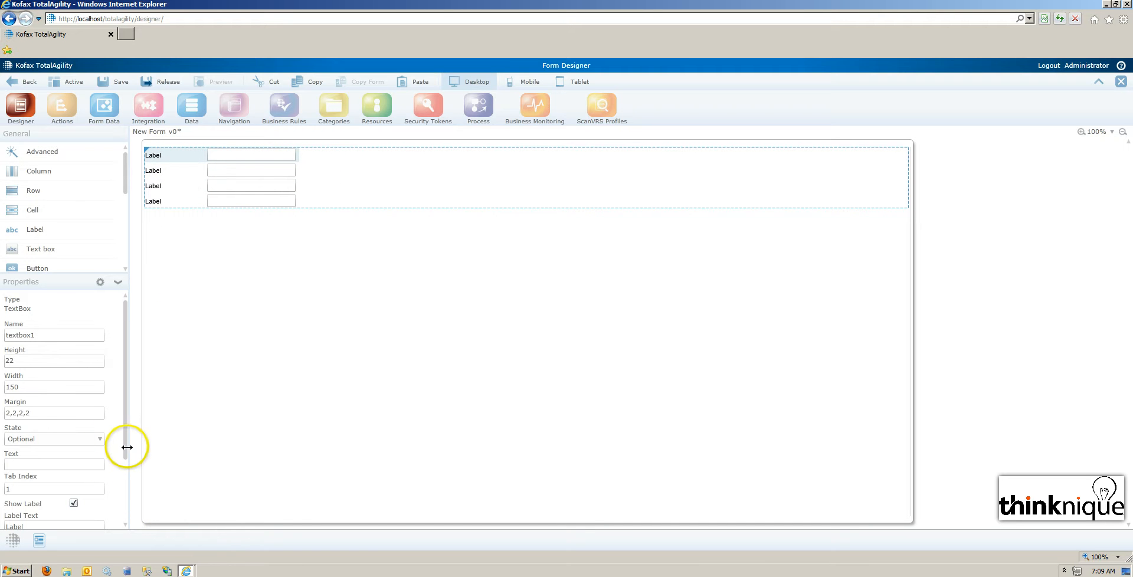
scroll(127, 447, down, 2)
click(39, 505)
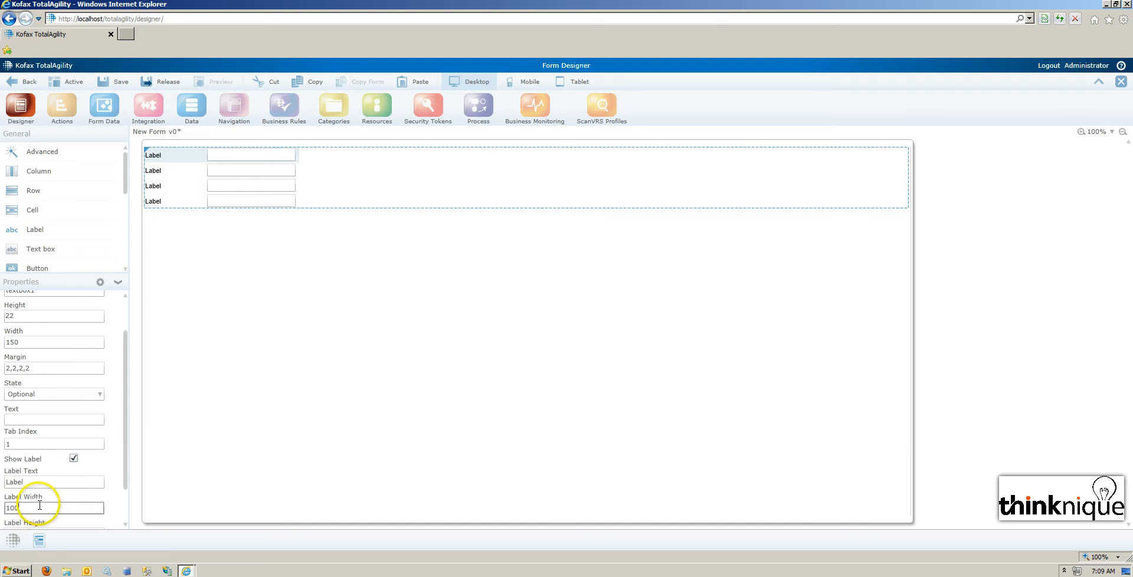
double_click(18, 507)
text(200)
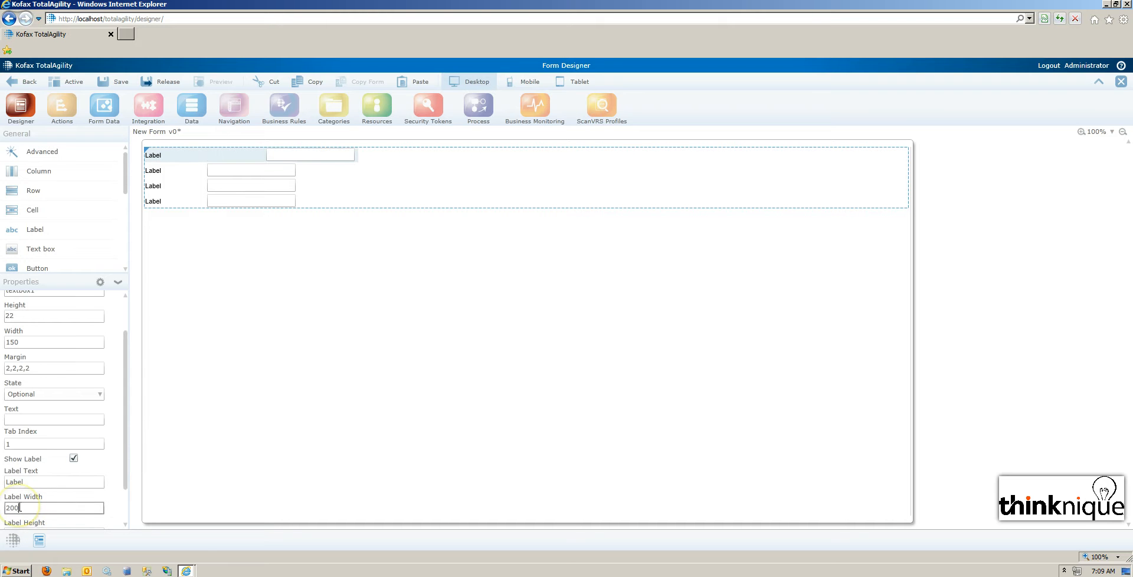
click(171, 171)
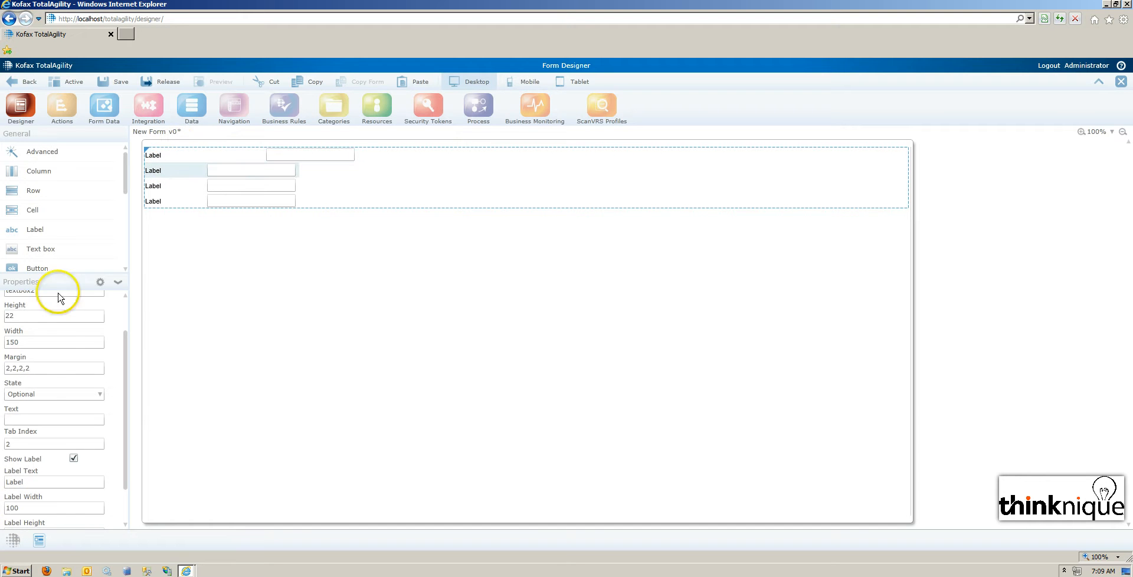
double_click(18, 507)
text(200)
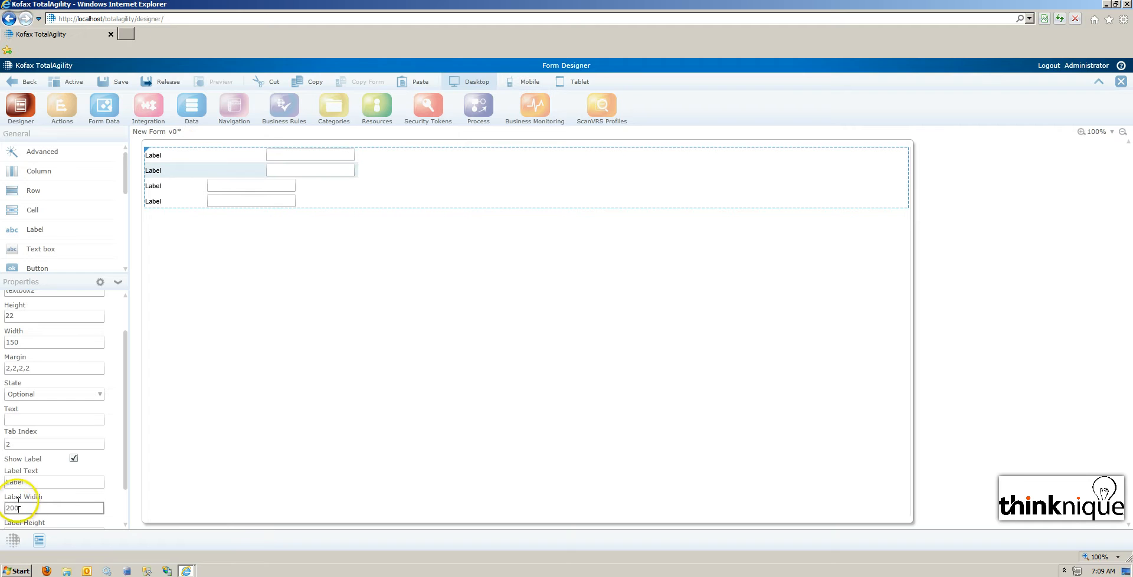
Set the label width of the third and fourth text boxes to 200.
click(156, 185)
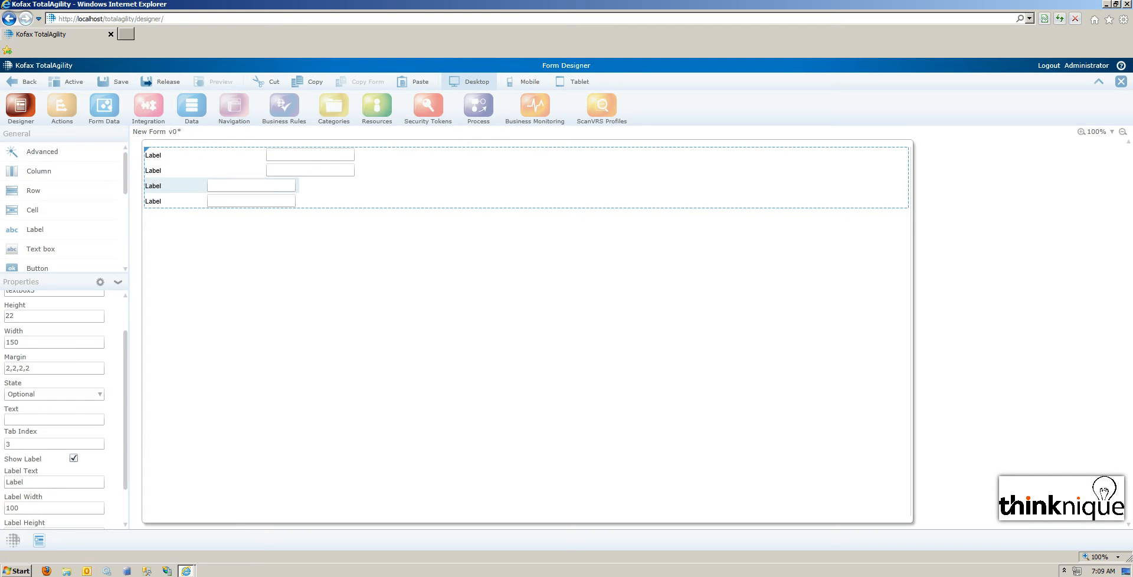
double_click(13, 508)
text(200)
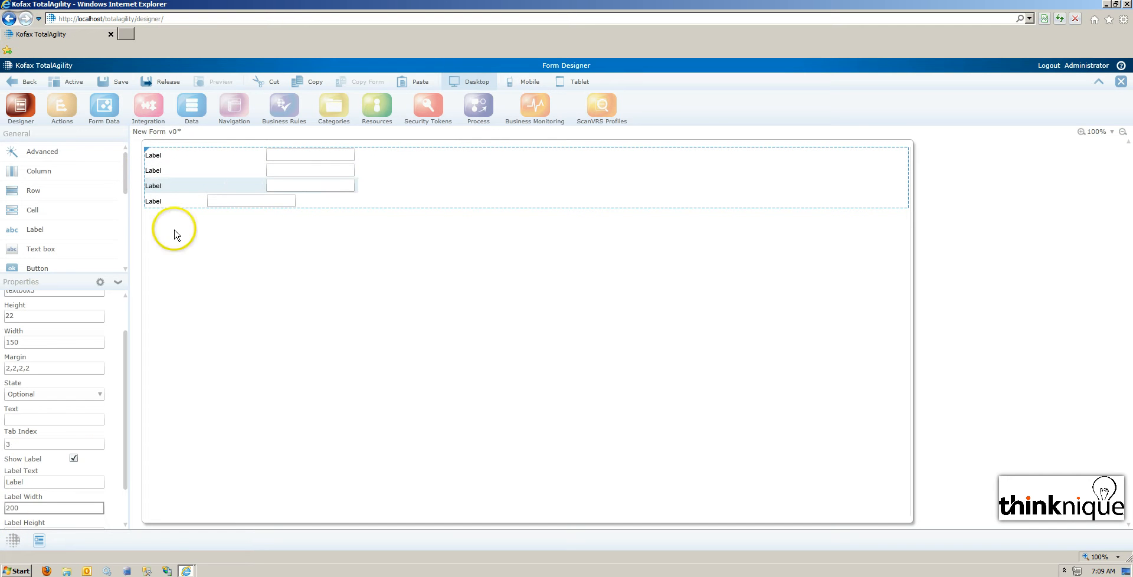
click(153, 201)
double_click(13, 508)
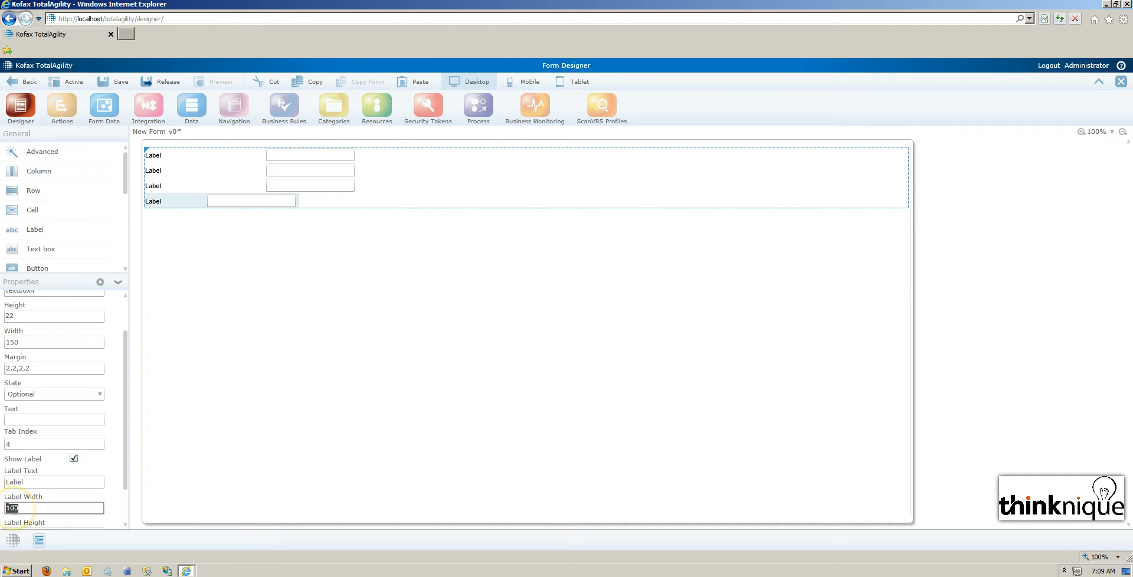
text(200)
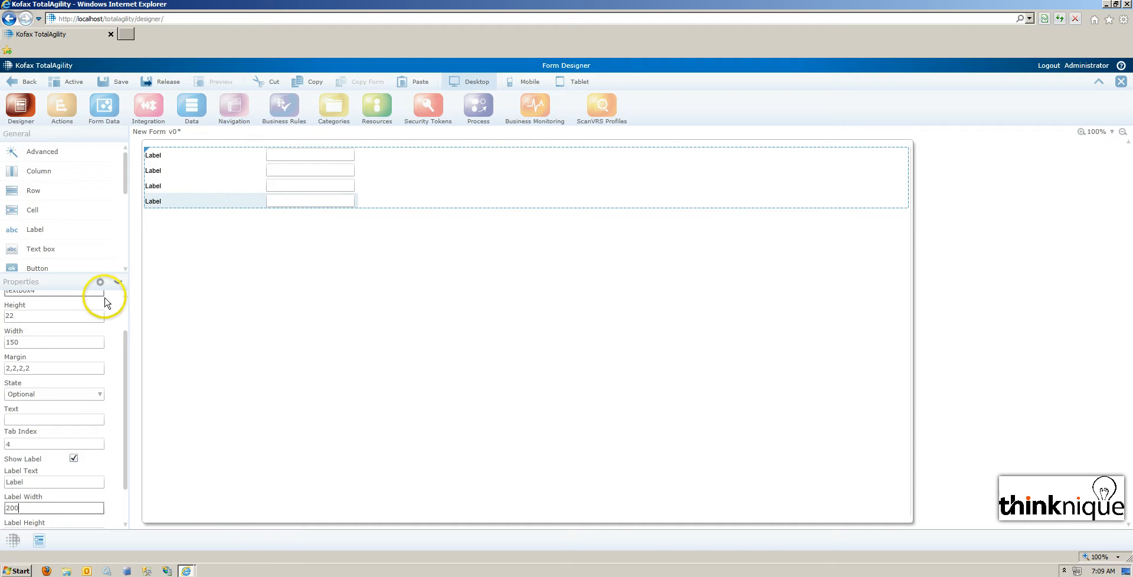
Rename the first text box on the form as txtAmount.
click(125, 308)
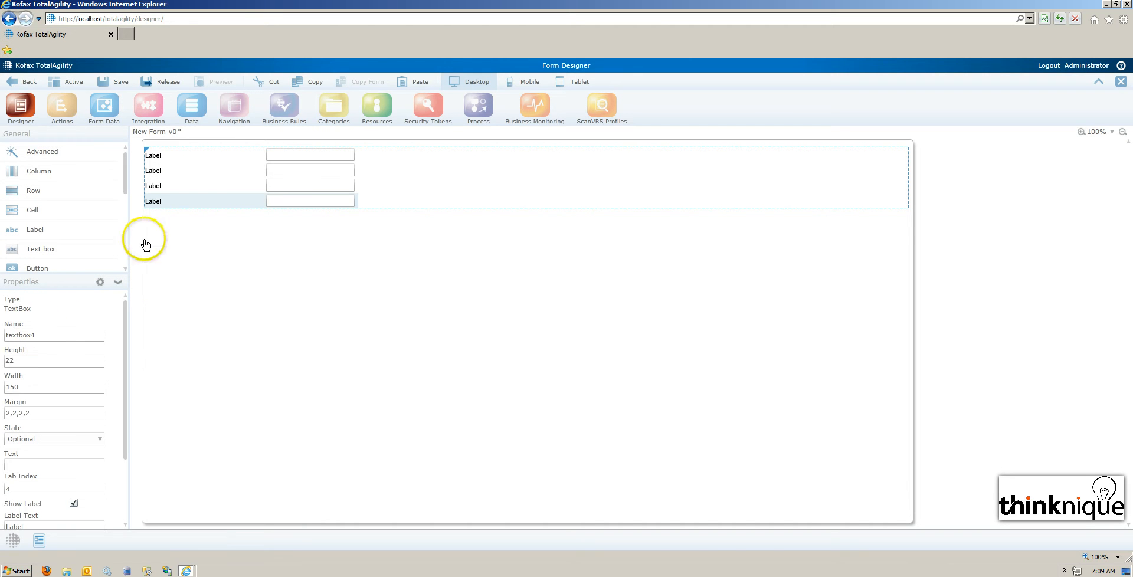
click(291, 165)
double_click(32, 335)
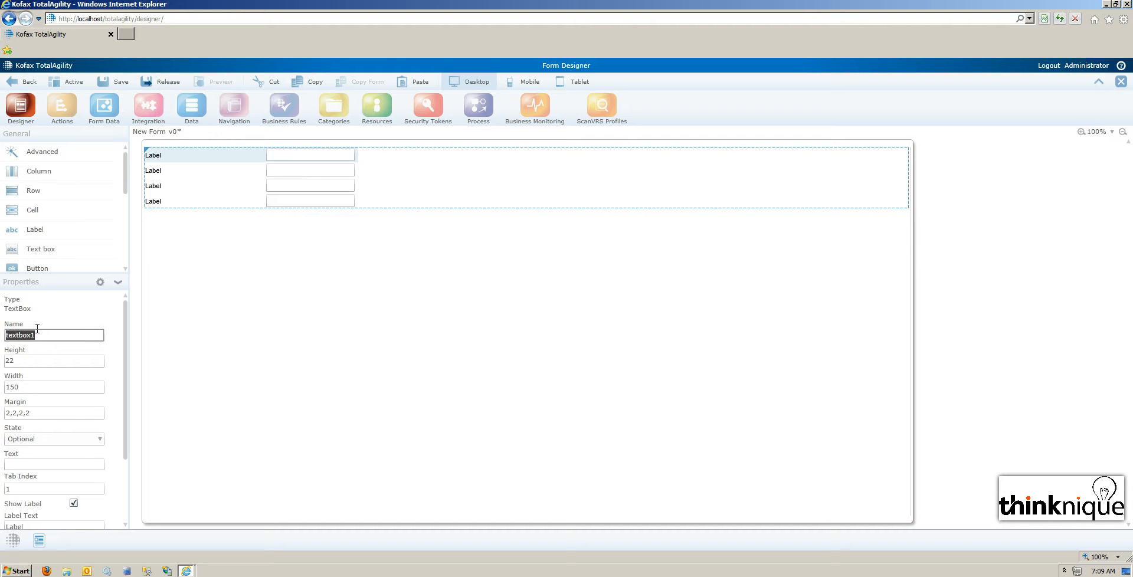
text(tx)
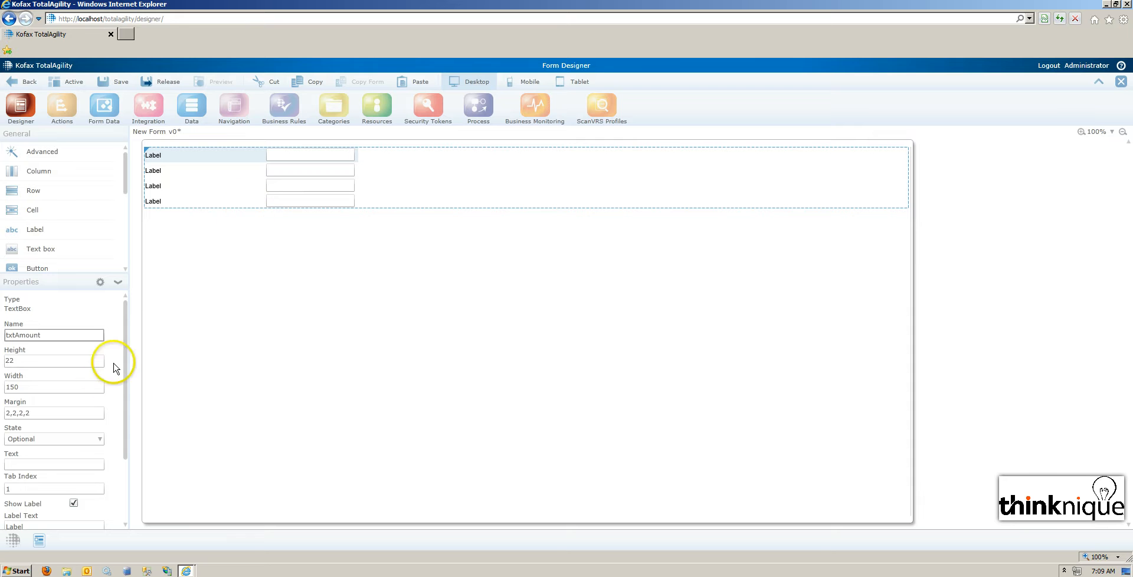
Set the field type of txtAmount to Currency in its extended properties, and return to the form layout.
click(101, 282)
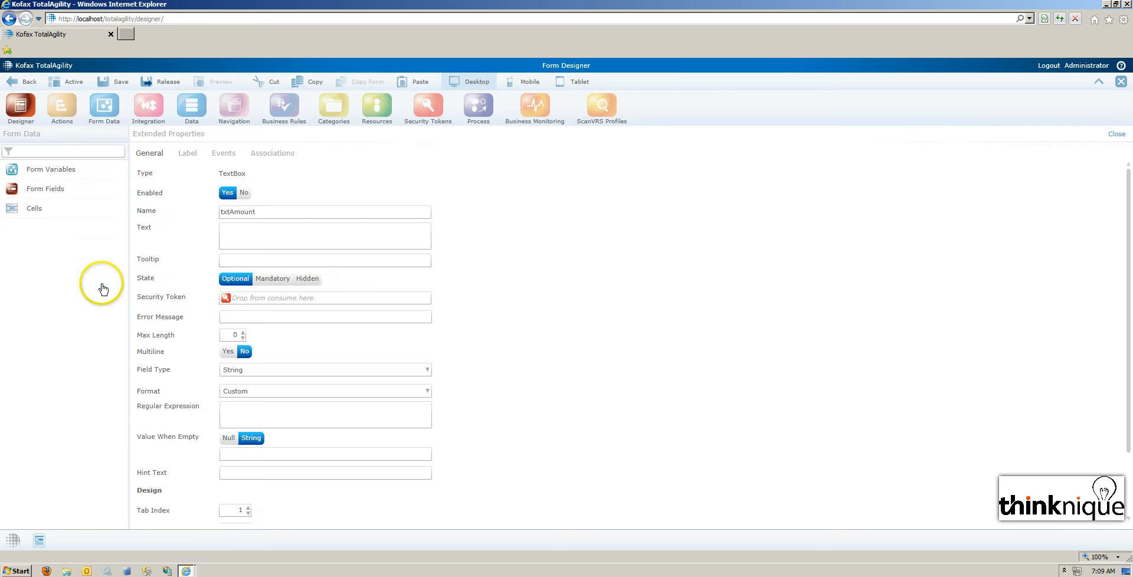
click(277, 316)
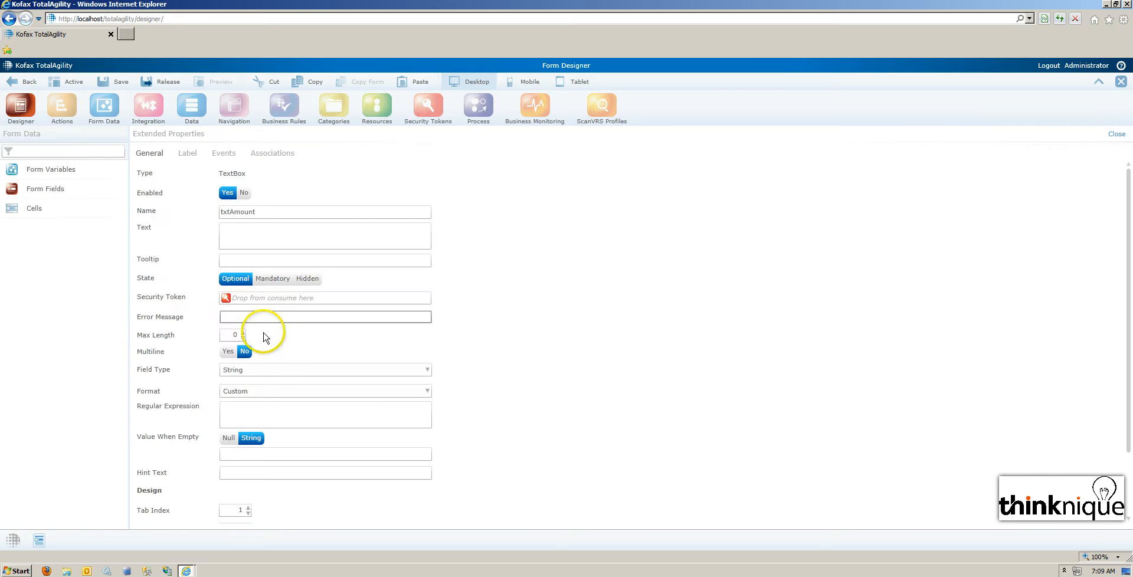
click(271, 371)
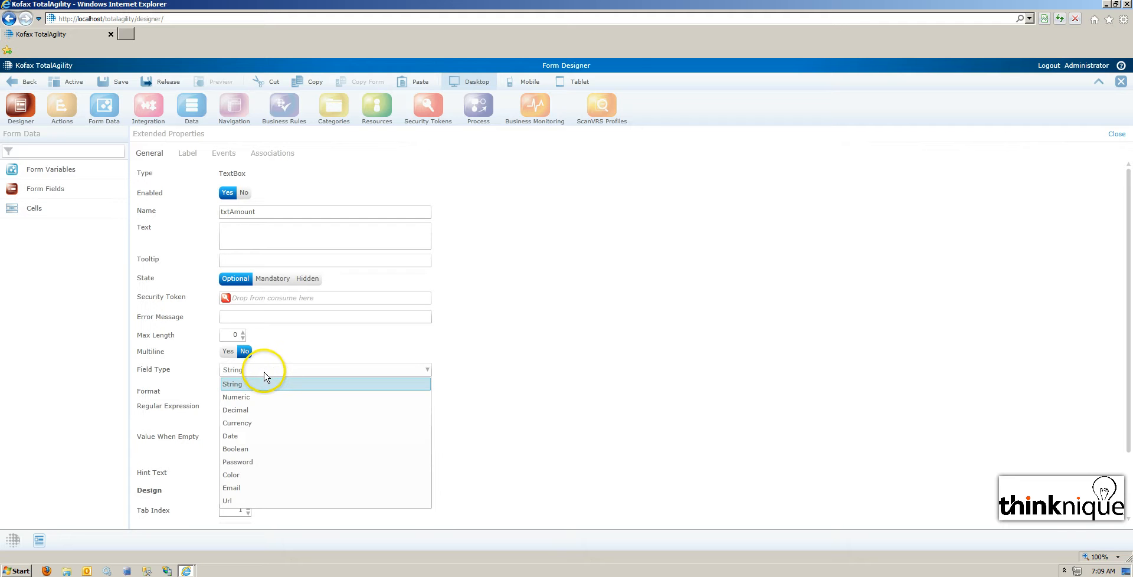
click(255, 423)
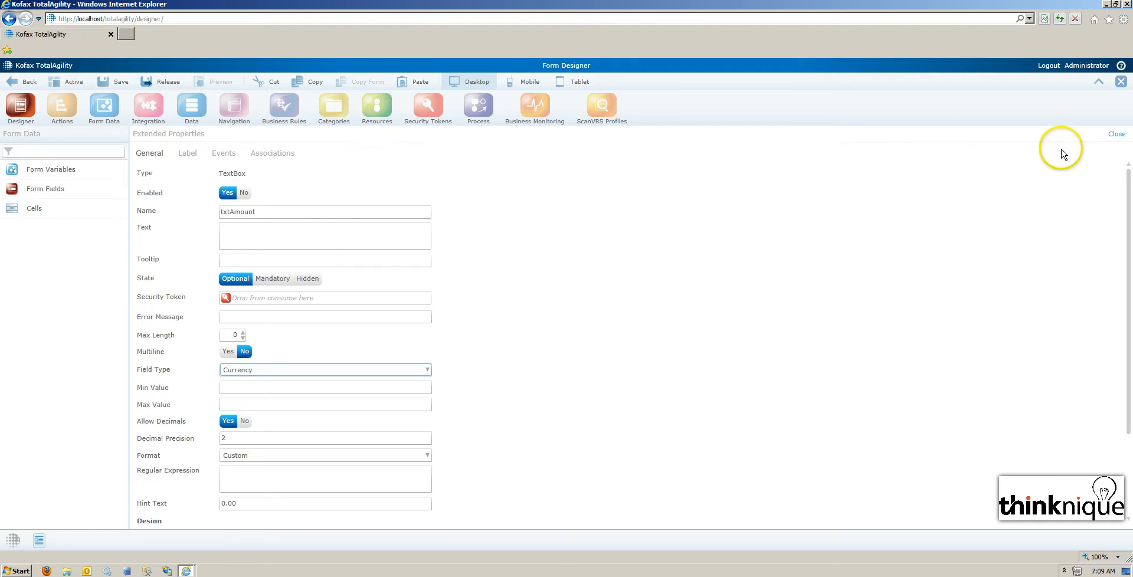
click(1115, 134)
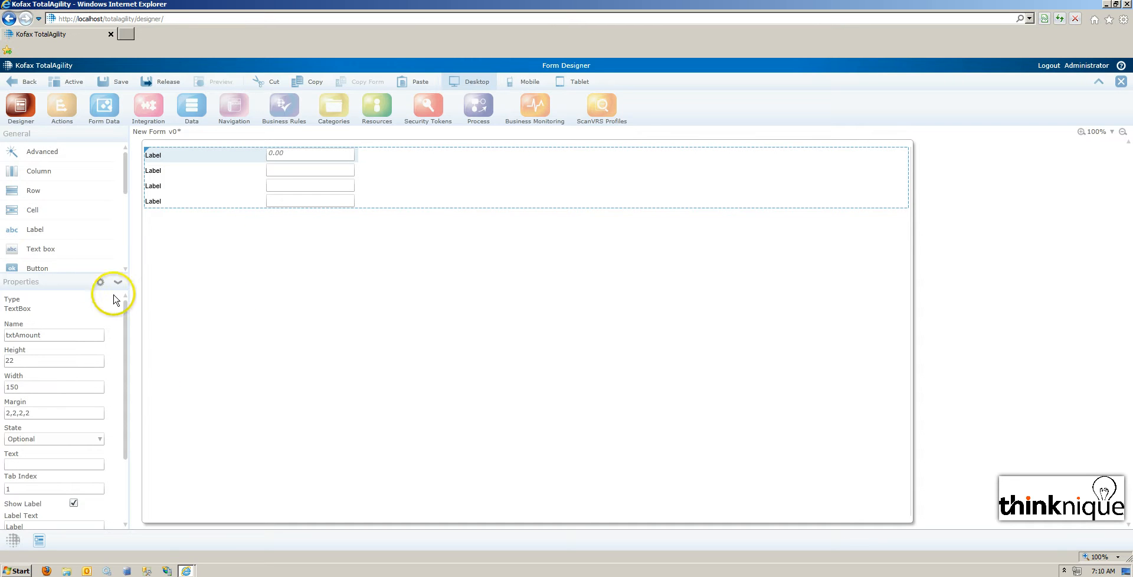
Set the label text of the txtAmount text box to "Loan Amount $".
drag(126, 335, 114, 410)
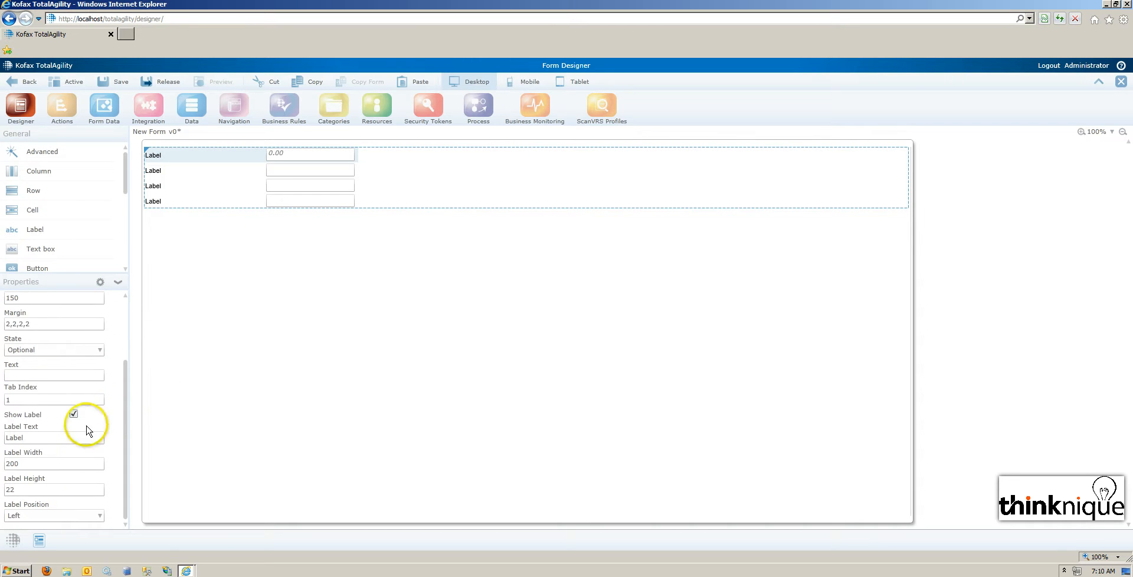
drag(48, 437, 7, 437)
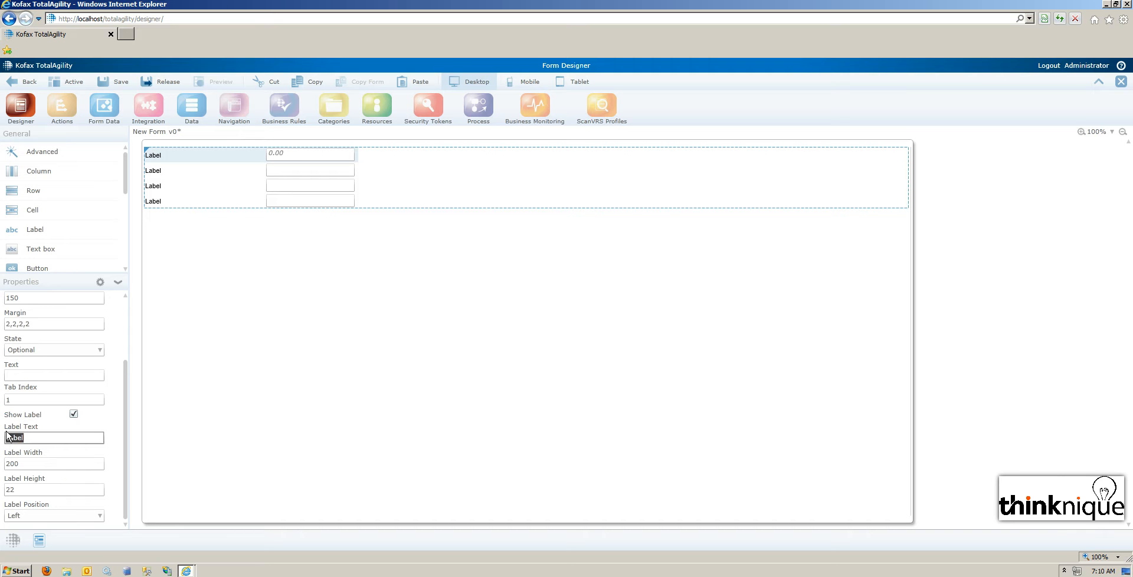
text(Loan Amount $)
Set the label text of the second text box to "Interest Rate %".
click(295, 176)
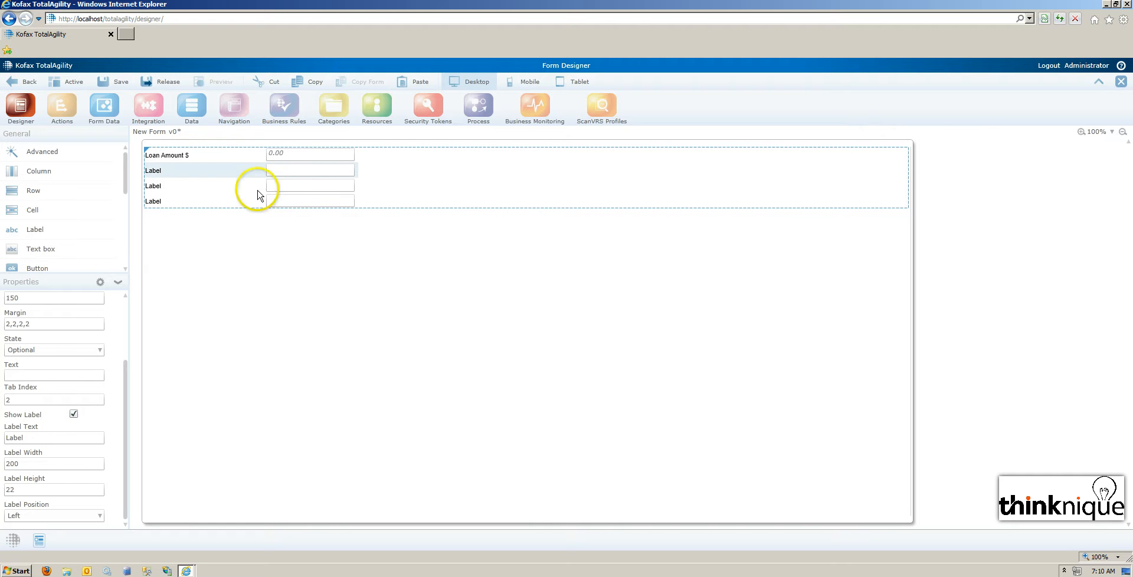
drag(58, 439, 0, 438)
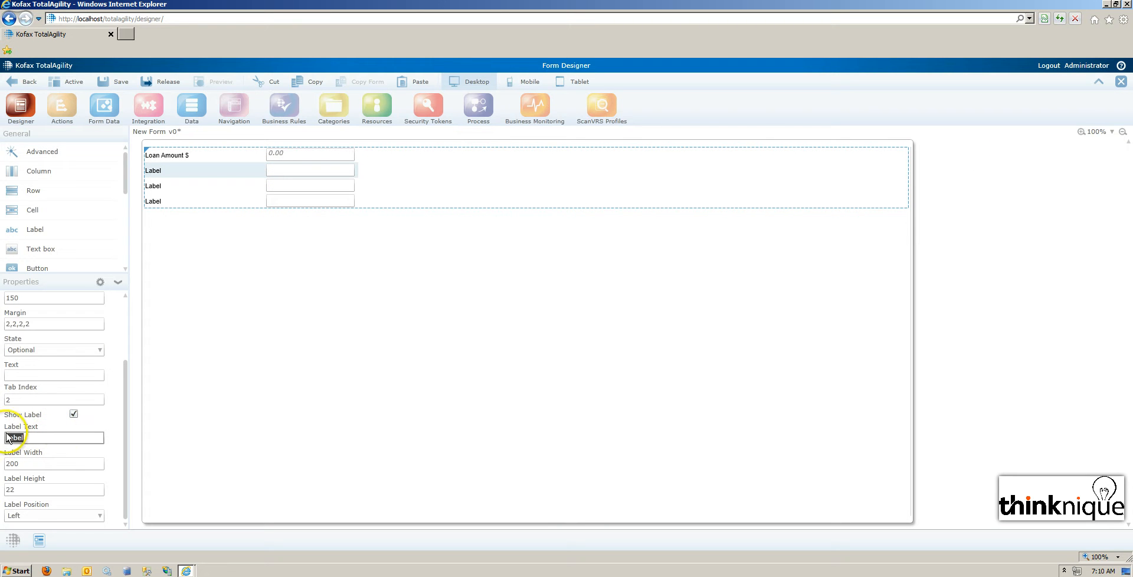
text(Interest Rate %)
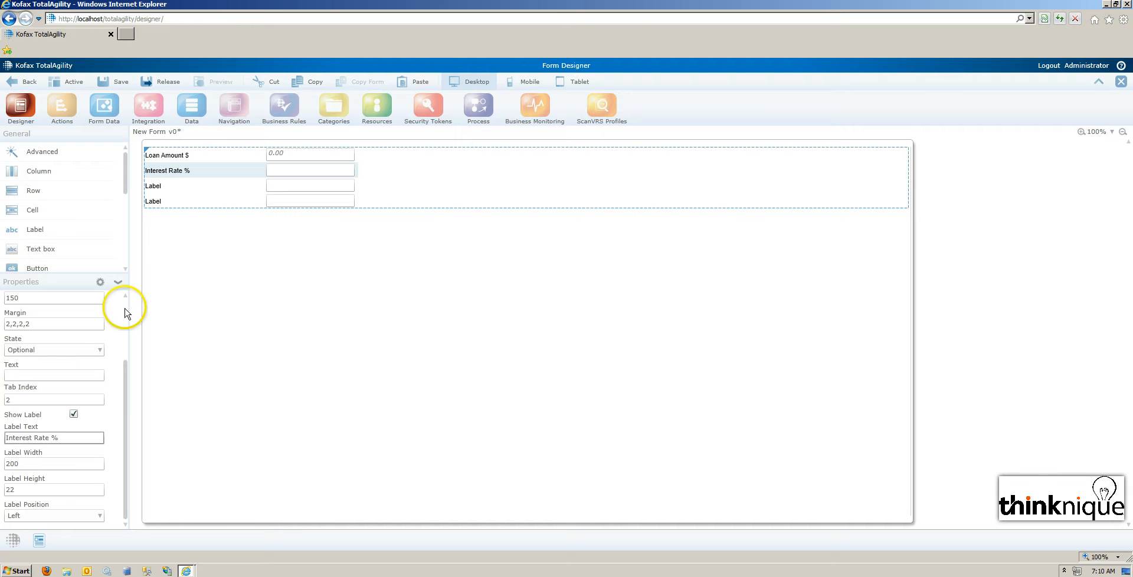
Set the label text of the third text box to "Repayment term (months)".
click(169, 185)
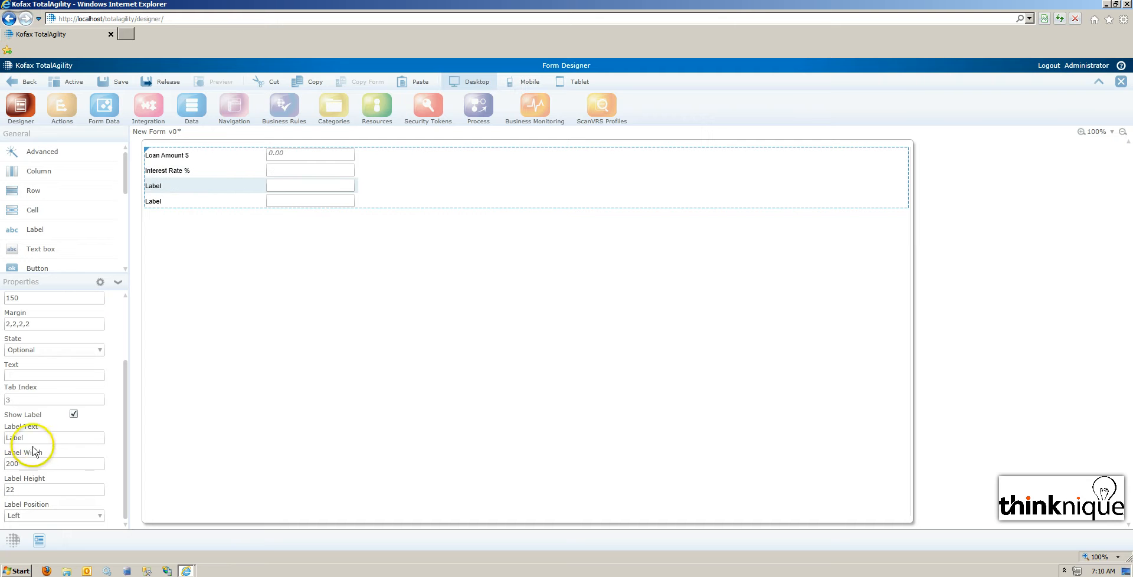
double_click(9, 437)
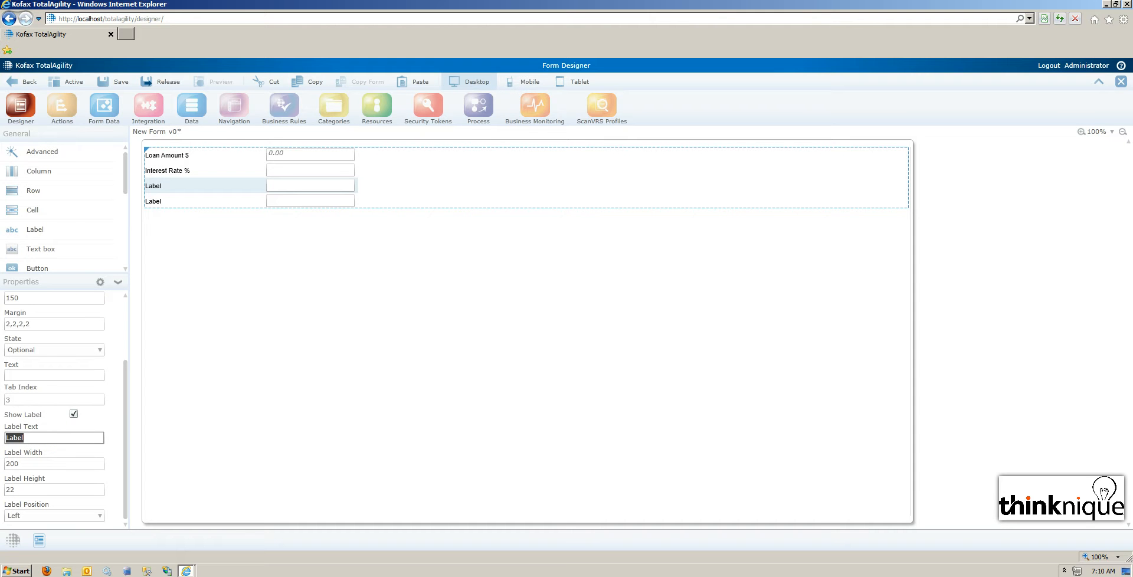
text(Repayment term ()
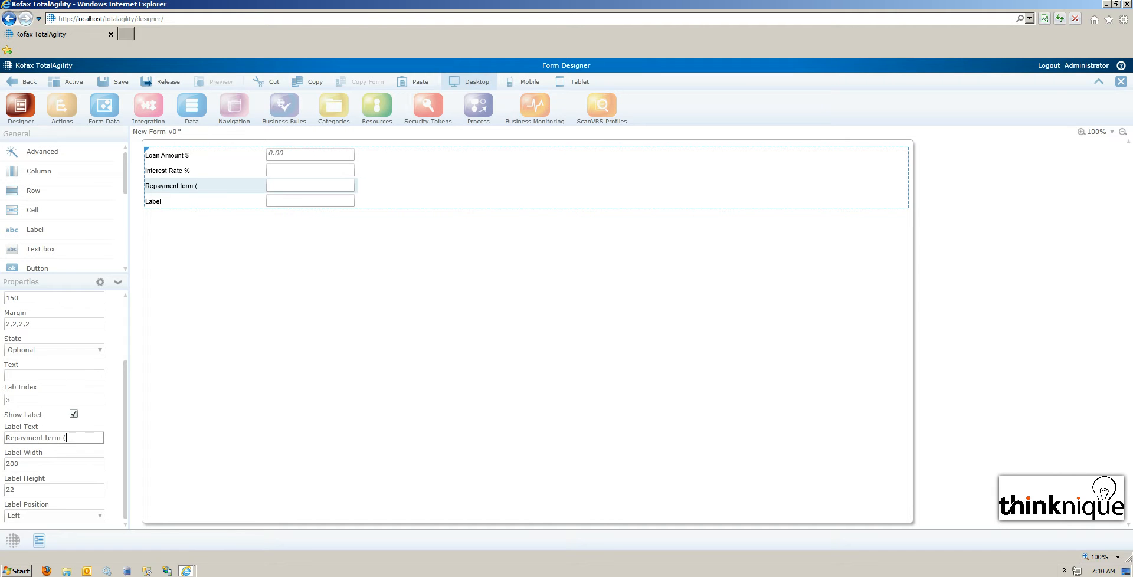
text(months))
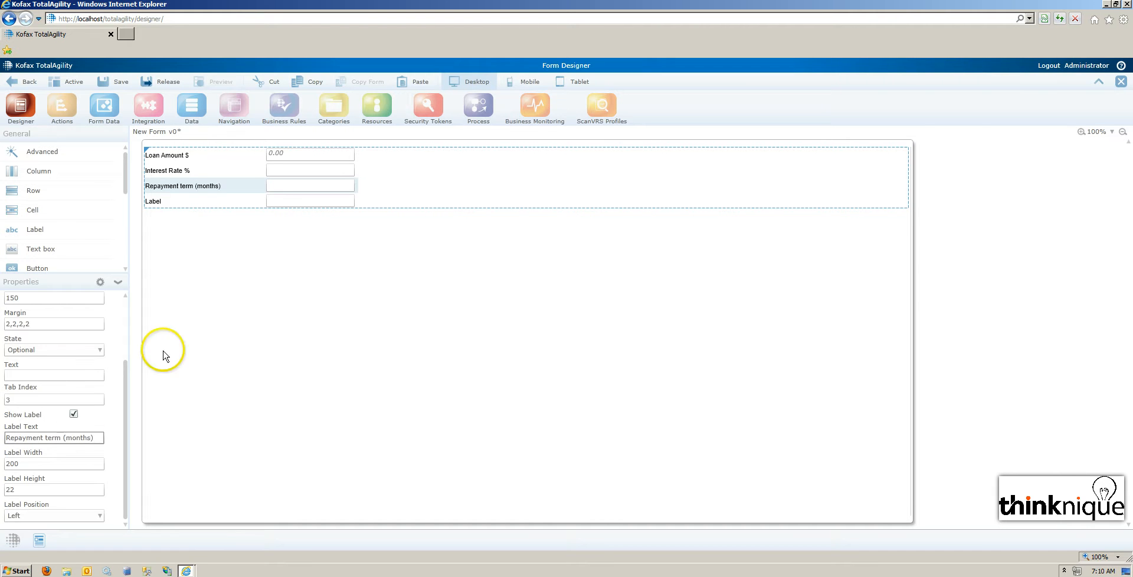
Set the label text of the fourth text box to "Repayment Amount".
click(157, 202)
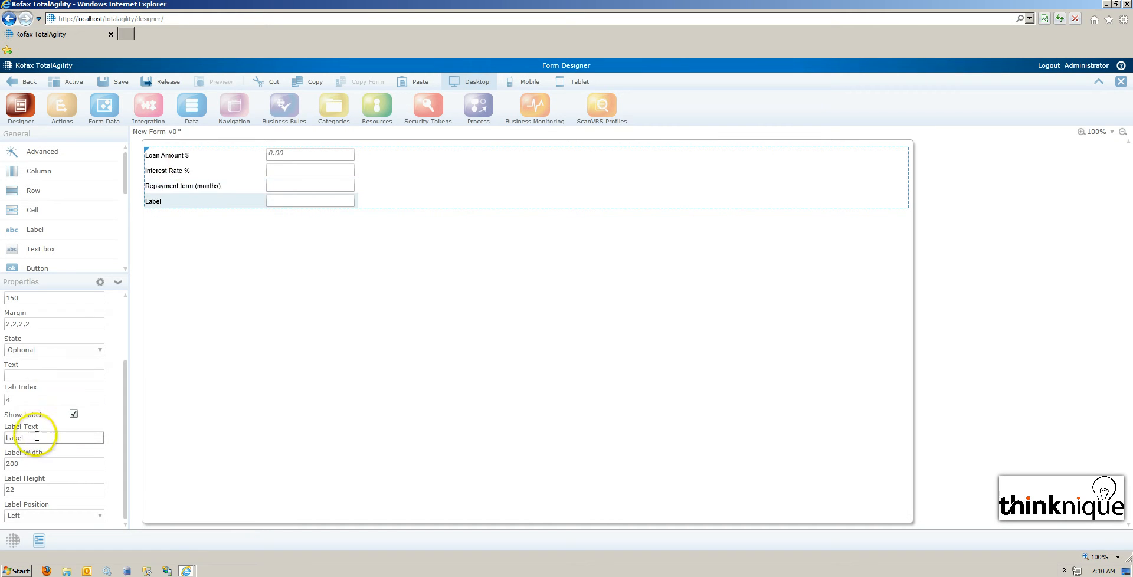
double_click(17, 439)
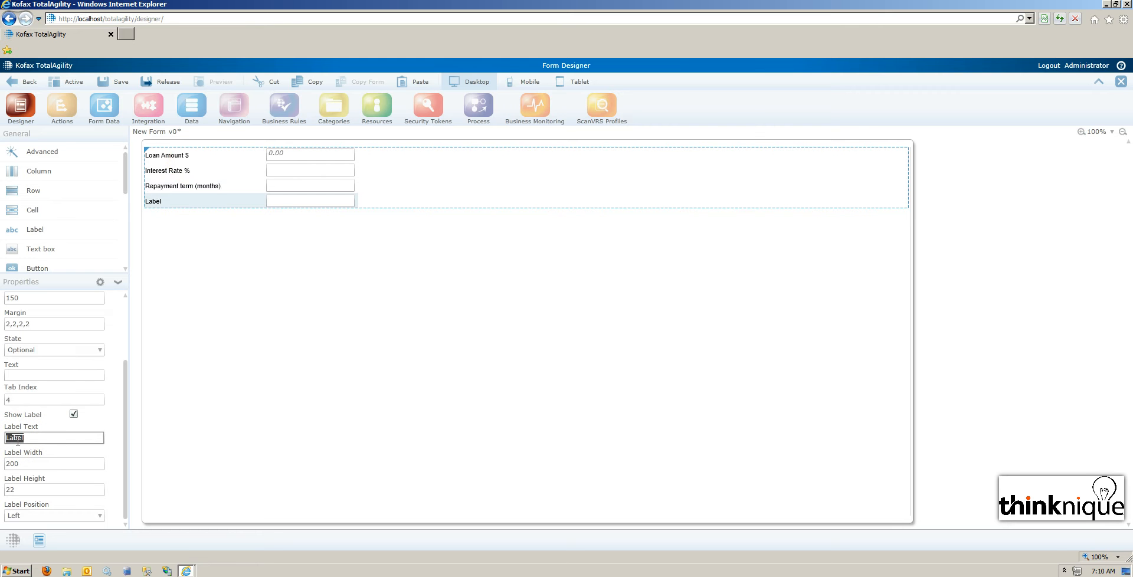
text(Reapayment Amount)
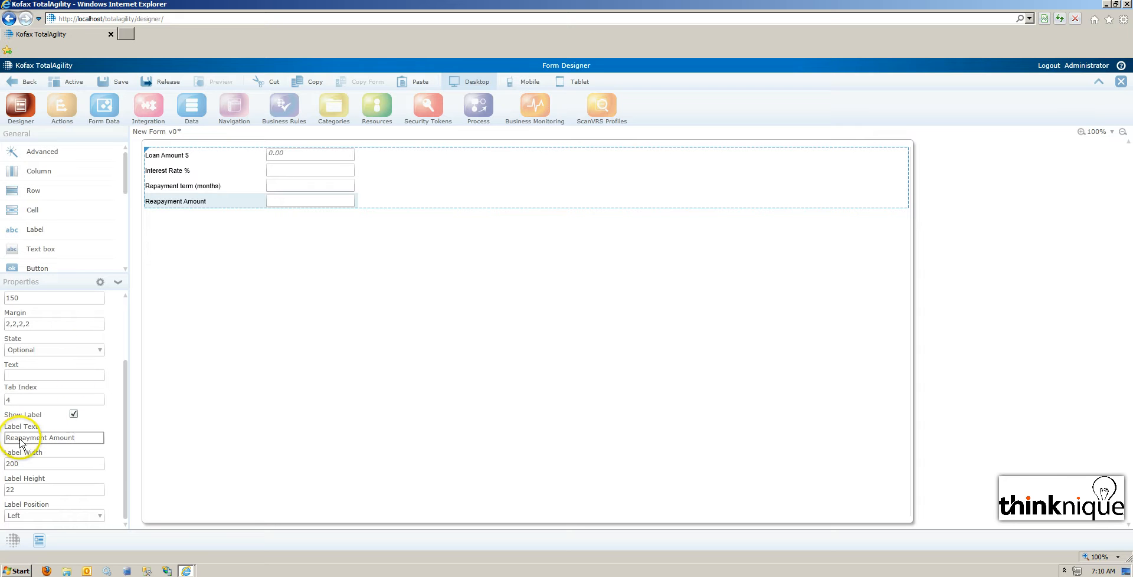
click(16, 437)
key(Delete)
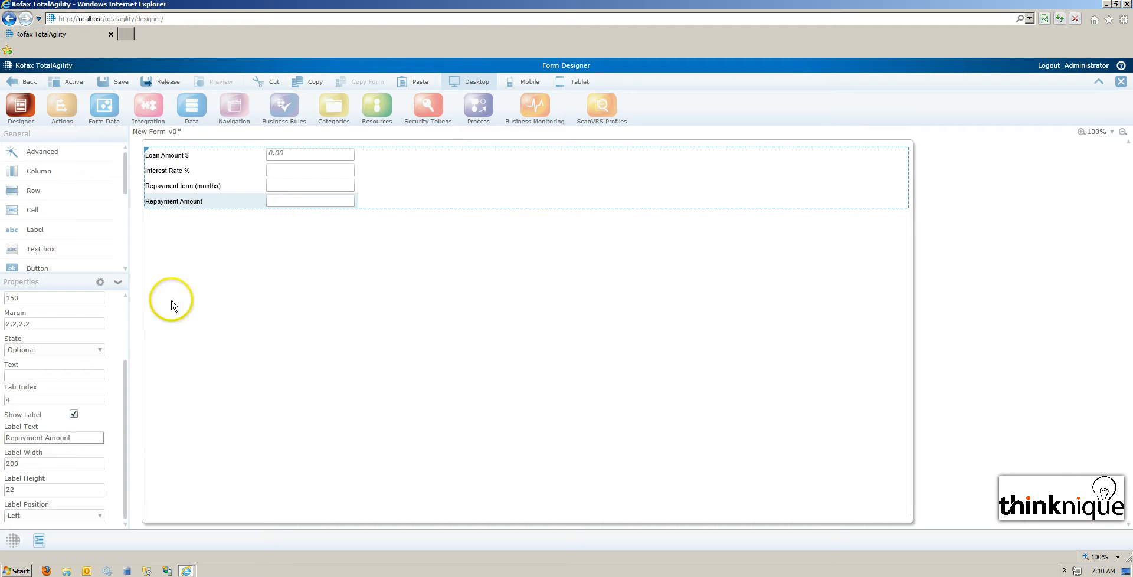
Rename the Interest Rate % text box as txtInterestRate.
scroll(127, 317, up, 3)
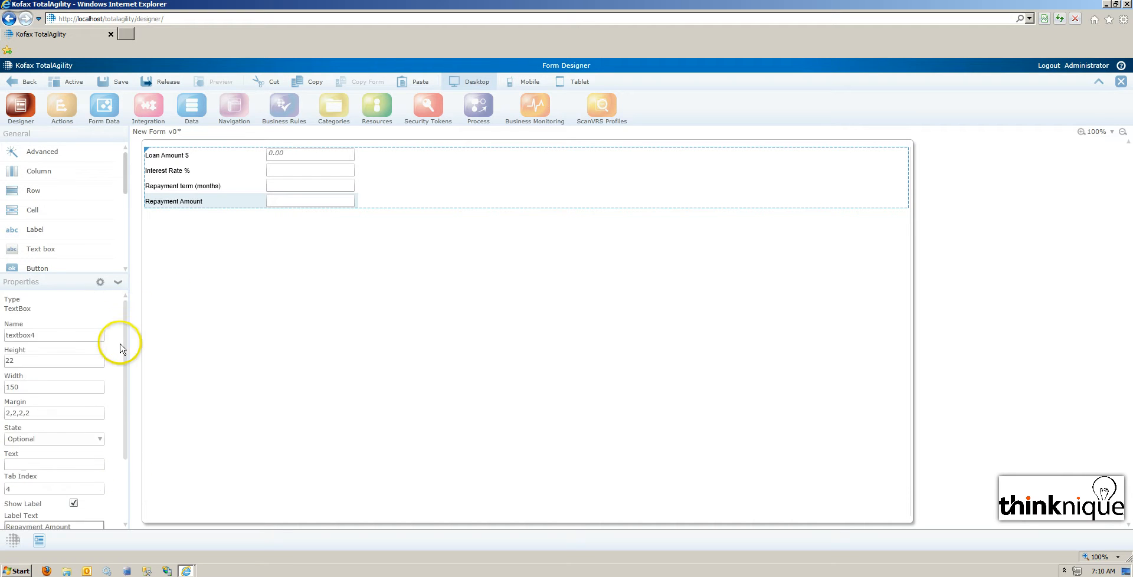
click(287, 171)
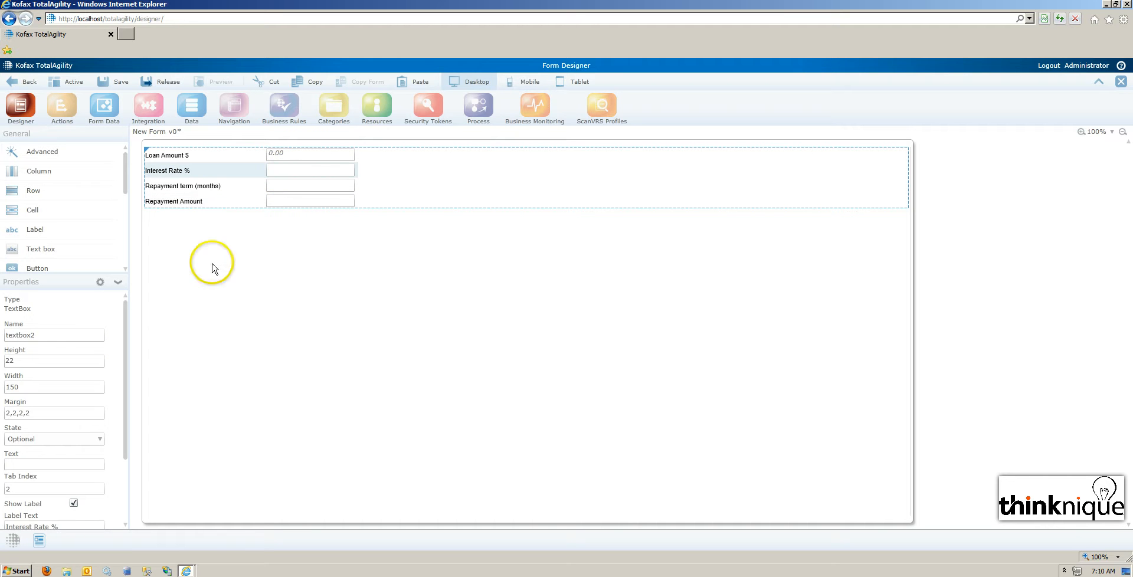
double_click(26, 335)
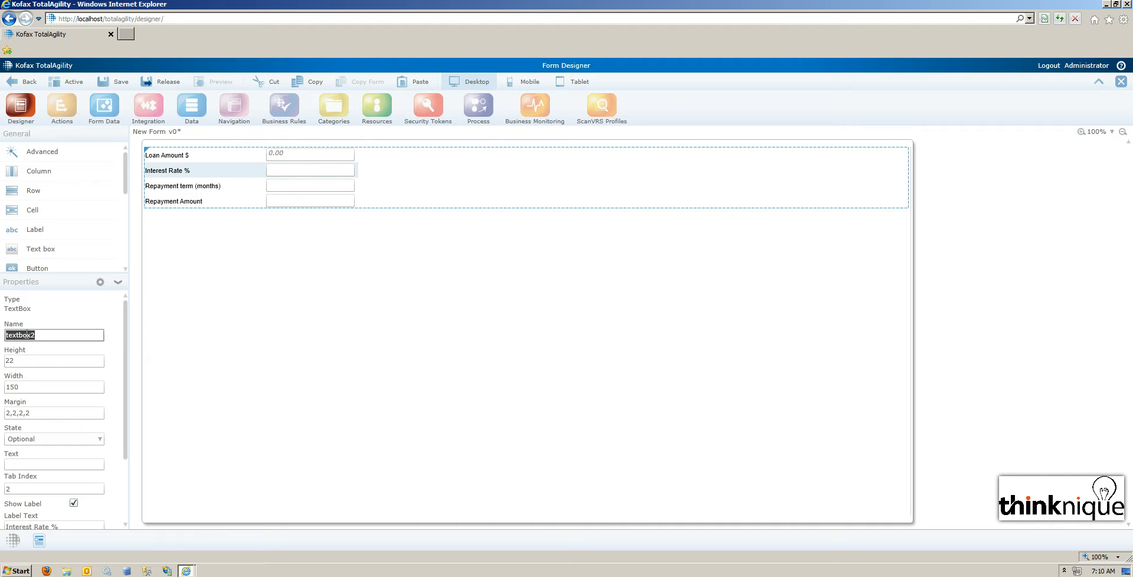
text(txtInterestRate)
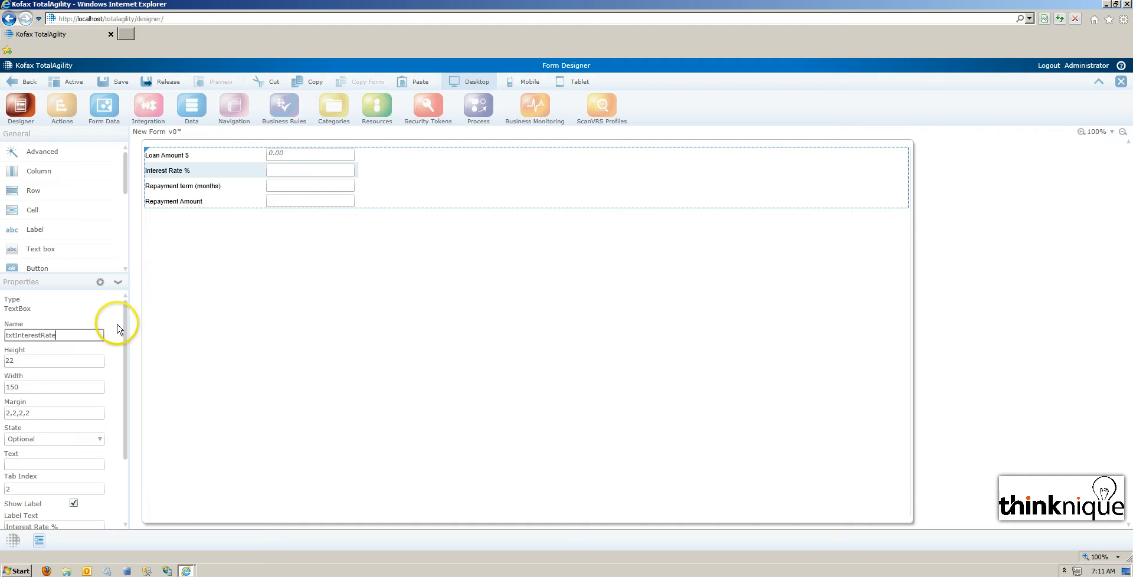
Rename the Repayment term (months) text box as txtTerm.
click(273, 190)
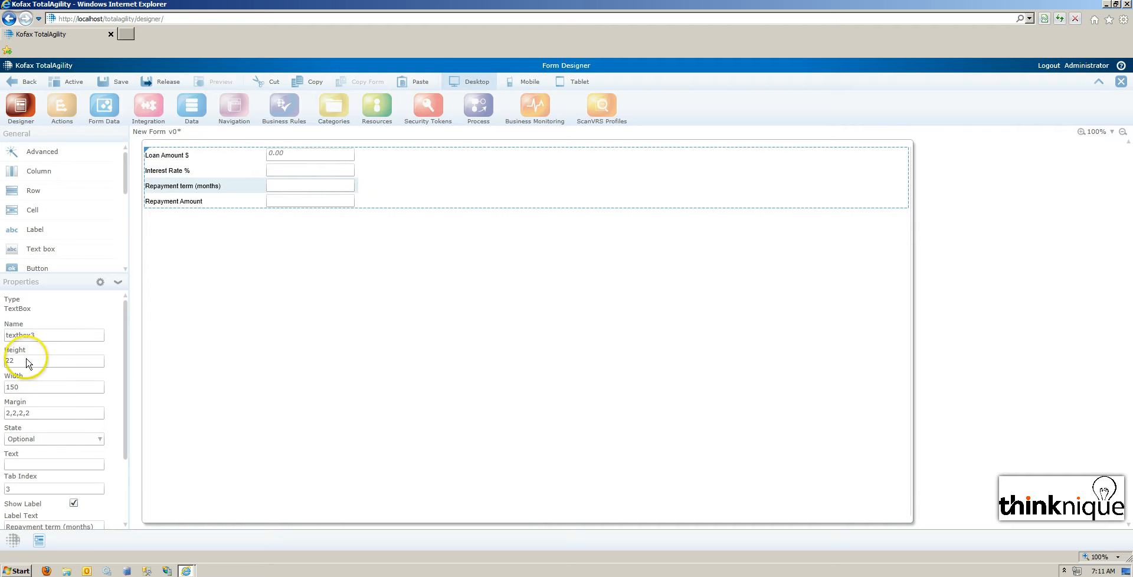
double_click(23, 334)
text(txt)
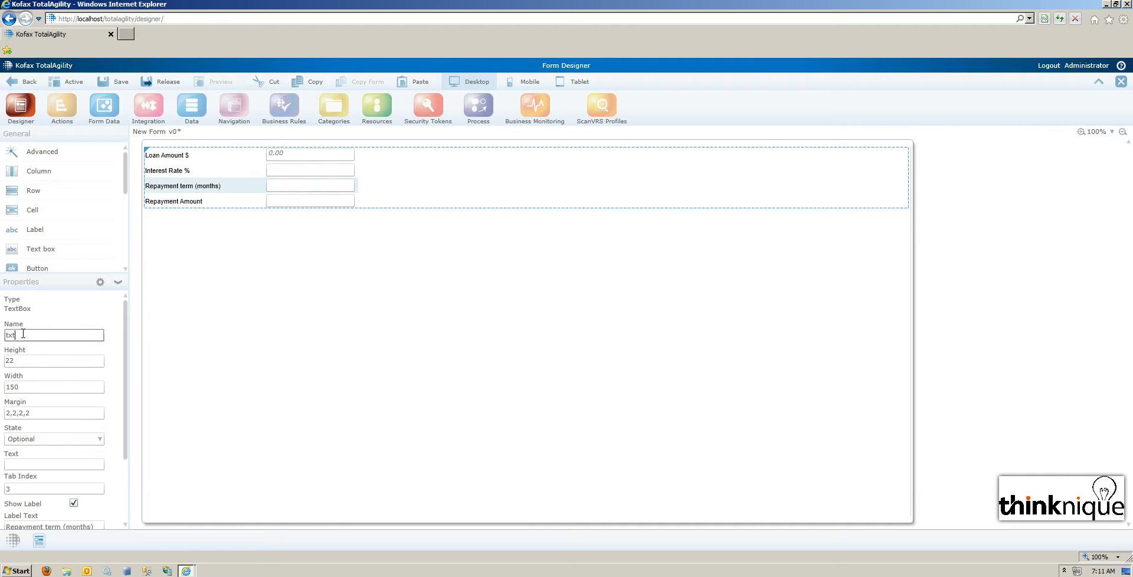
text(Term)
Rename the Repayment Amount text box as txtRepayAmt.
click(269, 202)
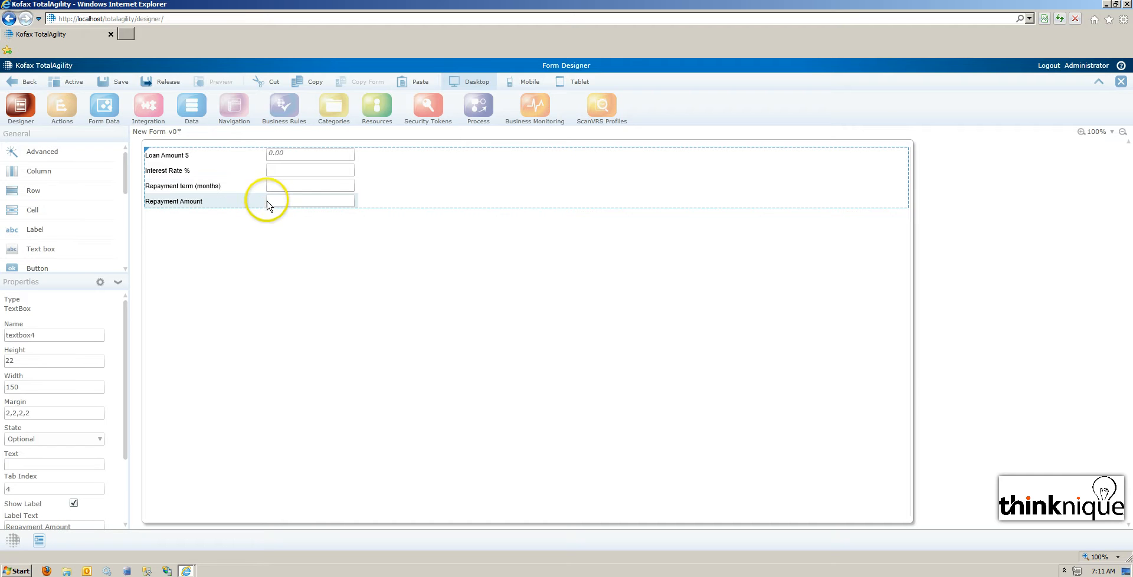
double_click(25, 339)
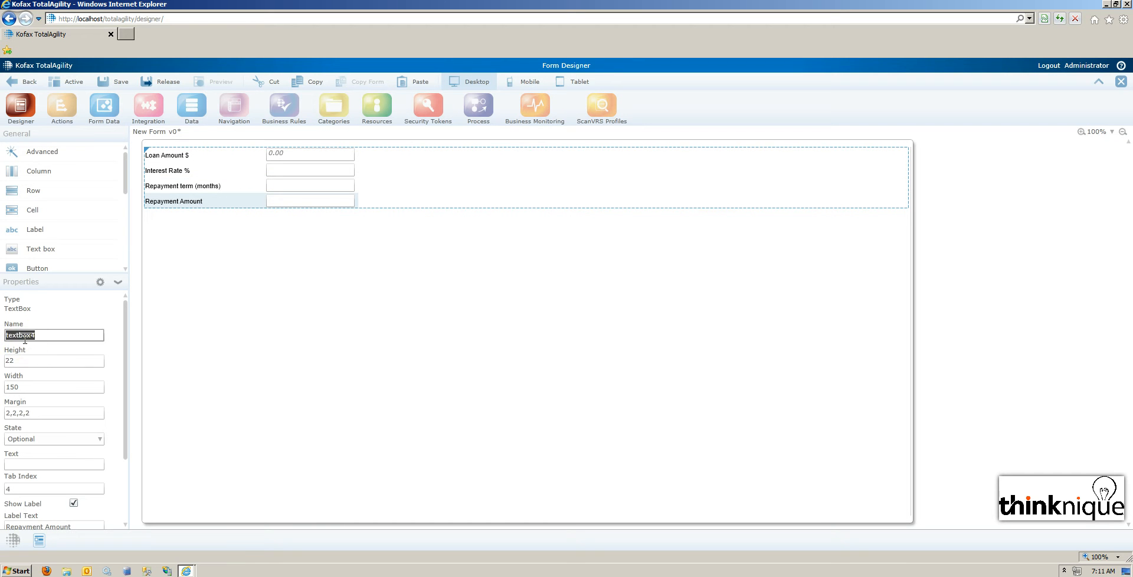
text(txtRepayAmt)
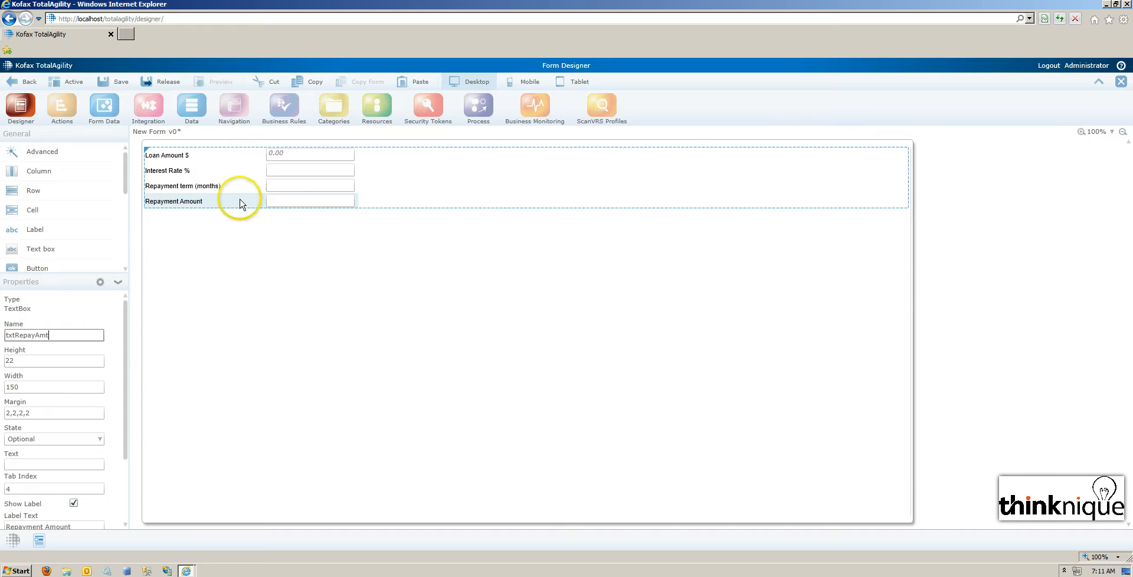
Set the field type of txtInterestRate to Decimal in its extended properties, and return to the form layout.
click(291, 170)
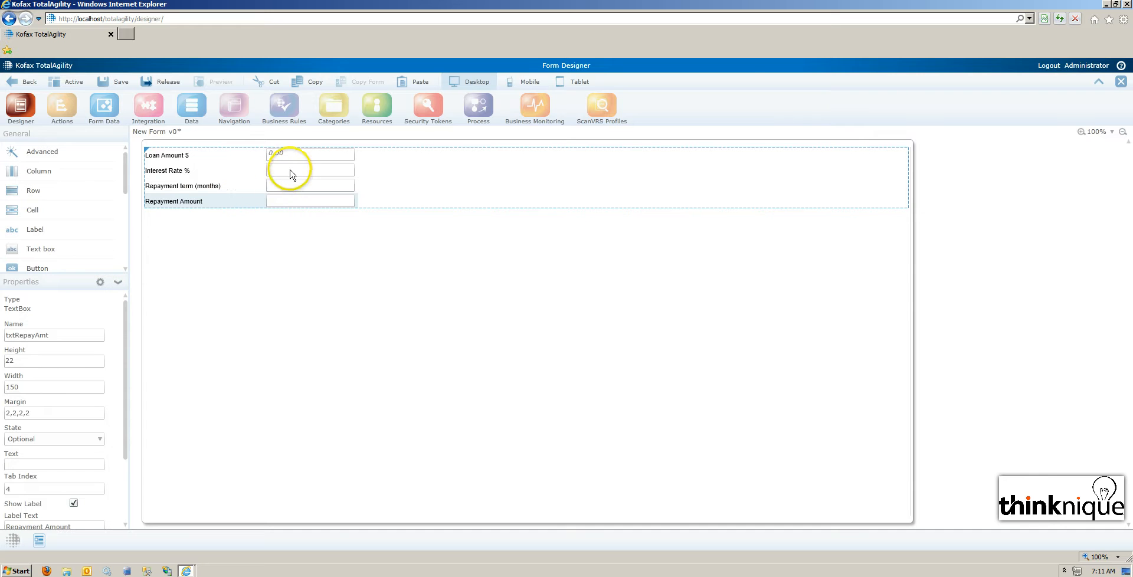
click(100, 283)
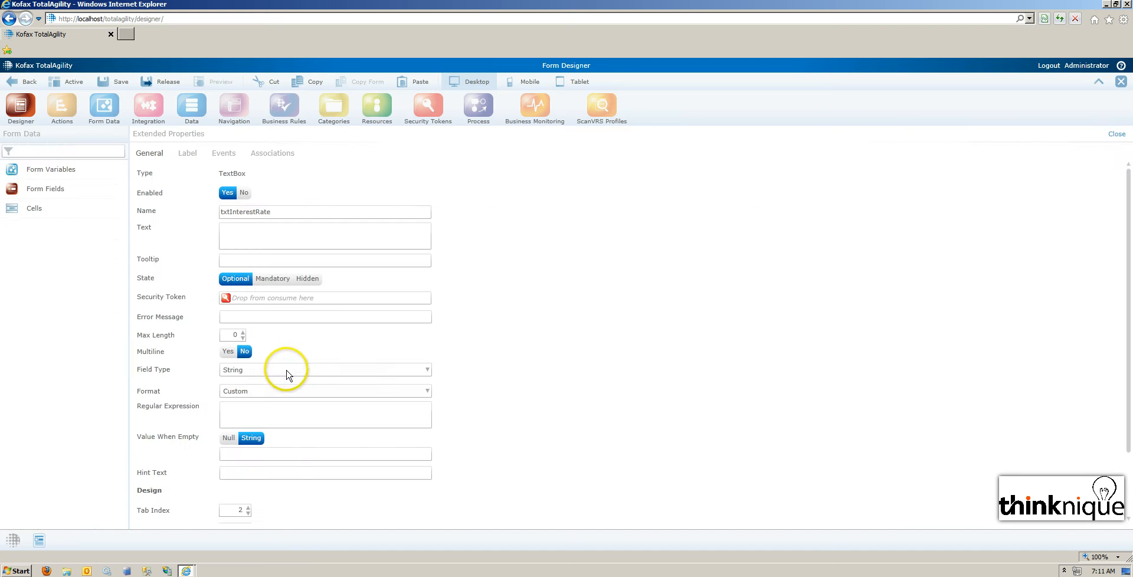
click(289, 370)
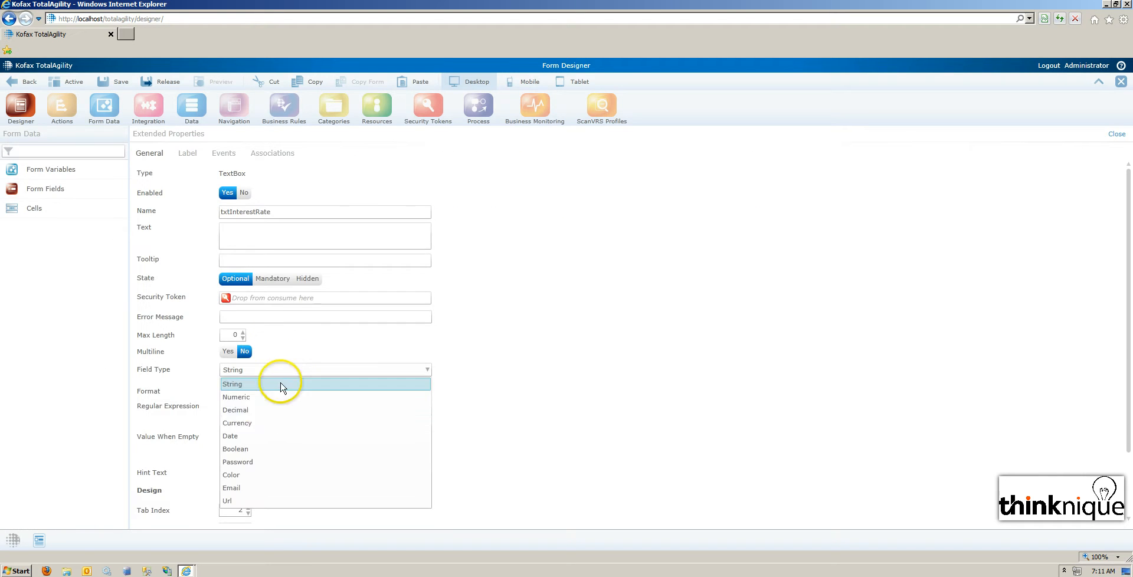
click(268, 415)
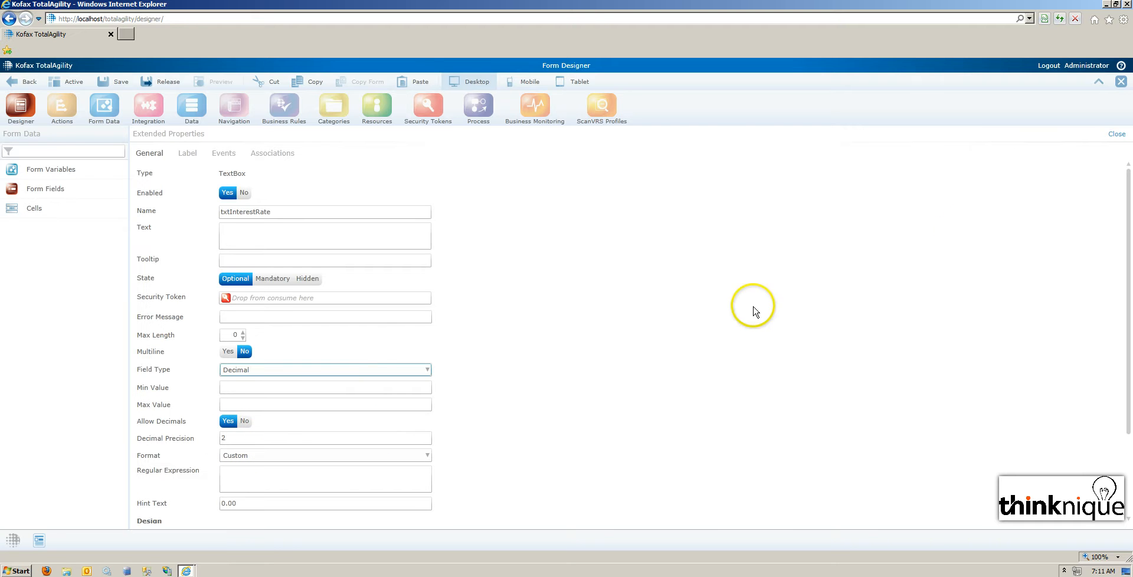
click(1116, 134)
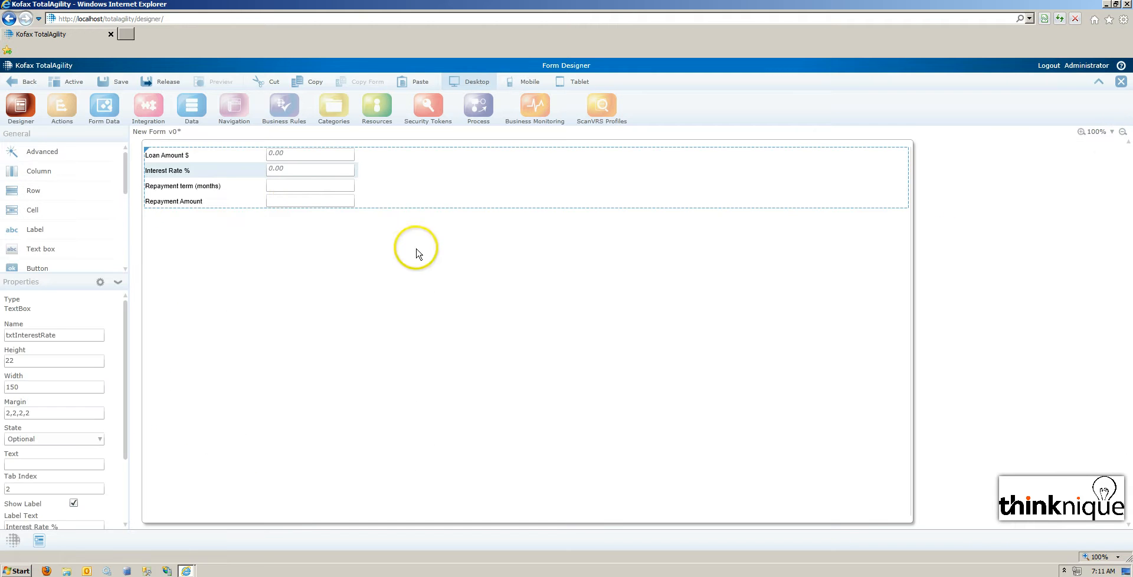
Set the field type of txtTerm to Numeric in its extended properties, and return to the form layout.
click(277, 192)
click(82, 335)
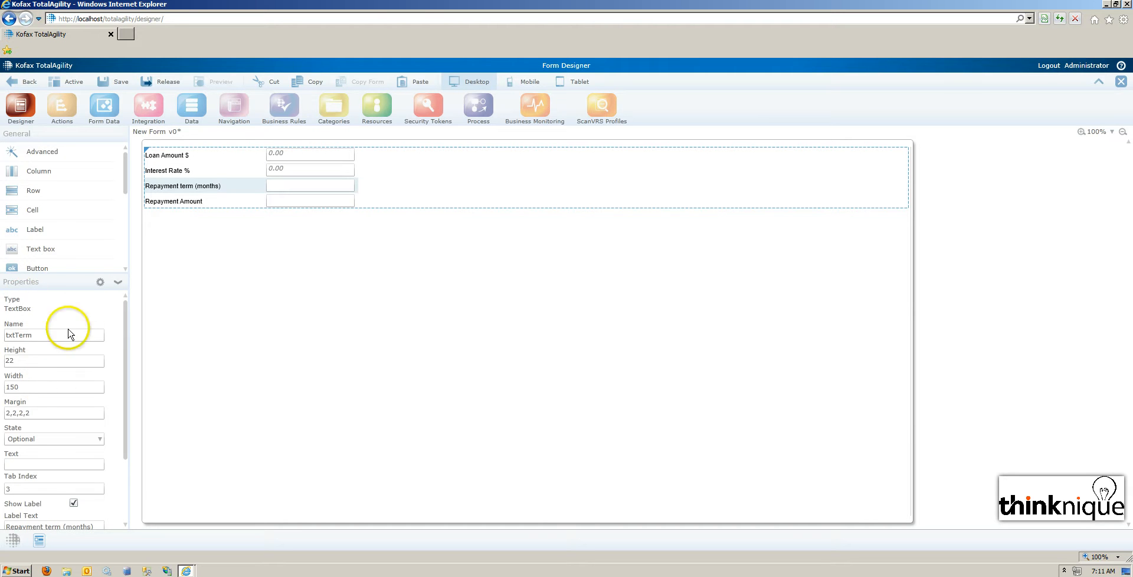
click(100, 282)
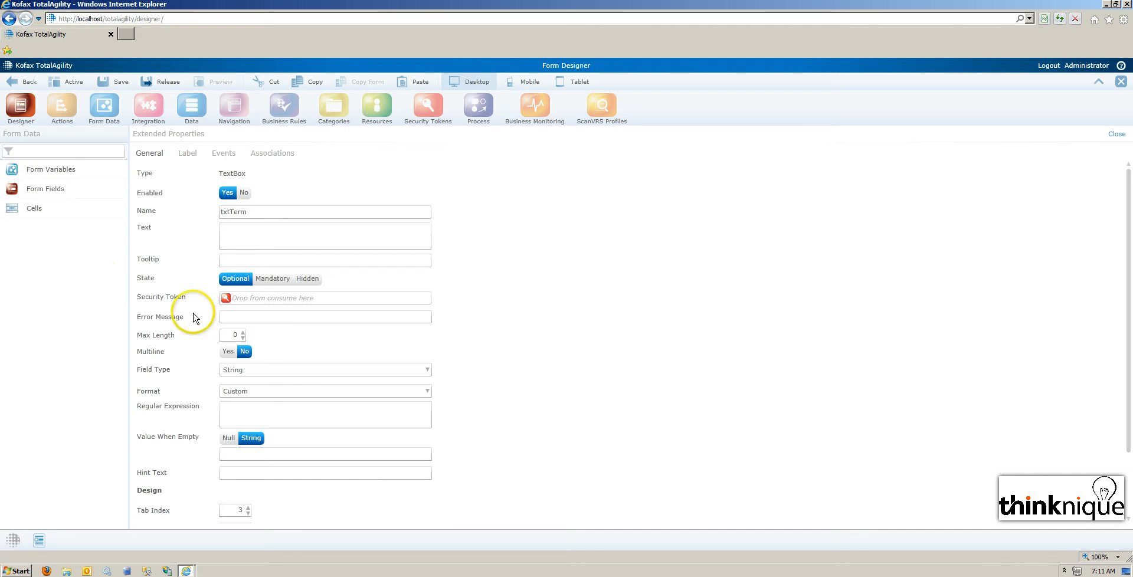
click(295, 370)
click(258, 397)
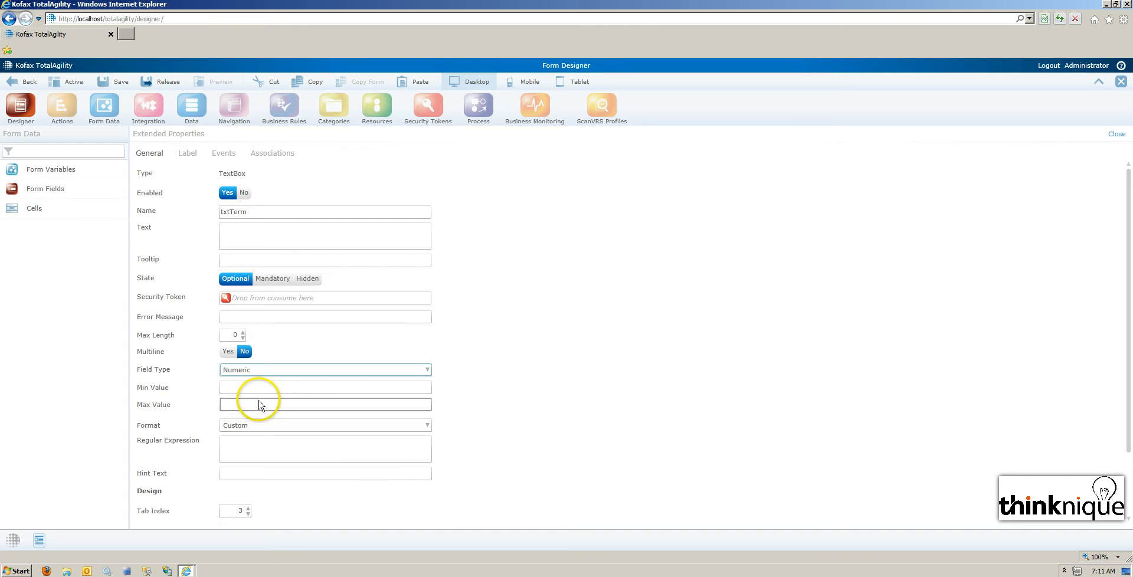
click(1115, 134)
Set the field type of txtRepayAmt to Currency in its extended properties, and return to the form layout.
click(273, 200)
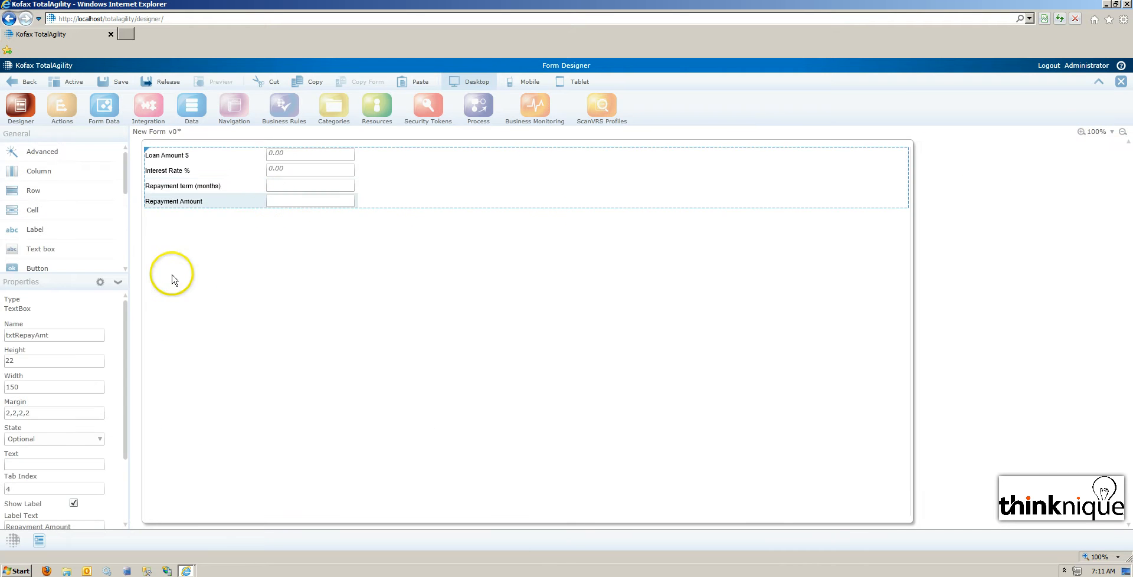
click(101, 284)
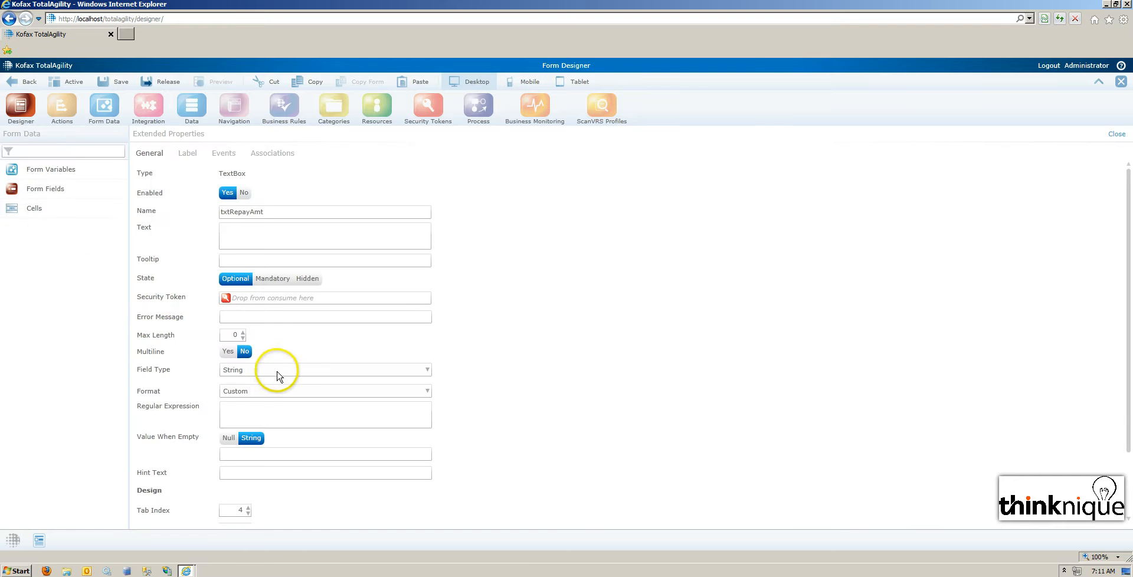
click(278, 372)
click(278, 422)
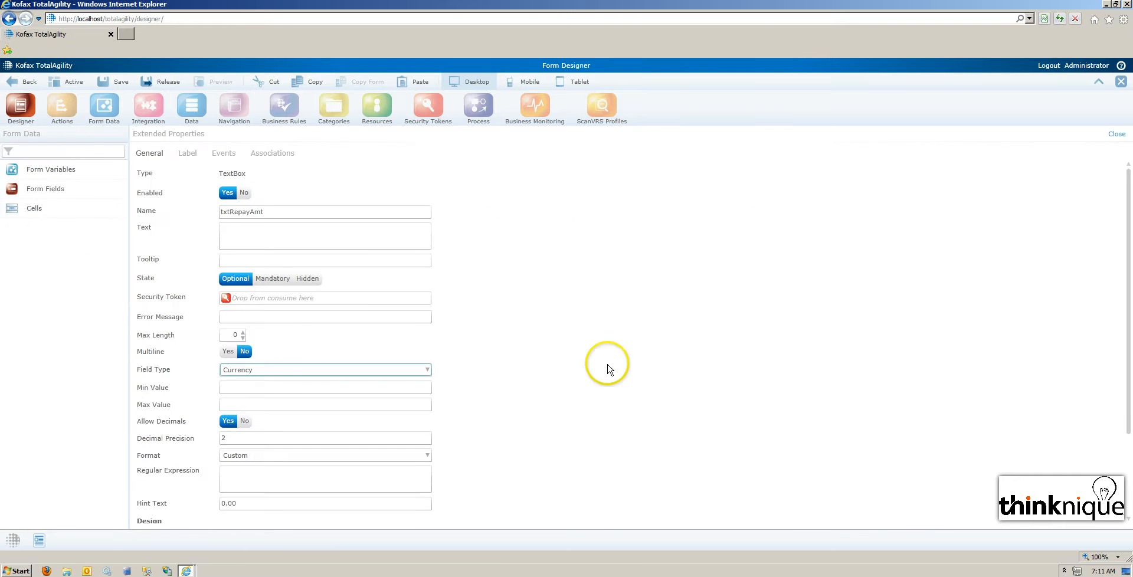
click(1120, 137)
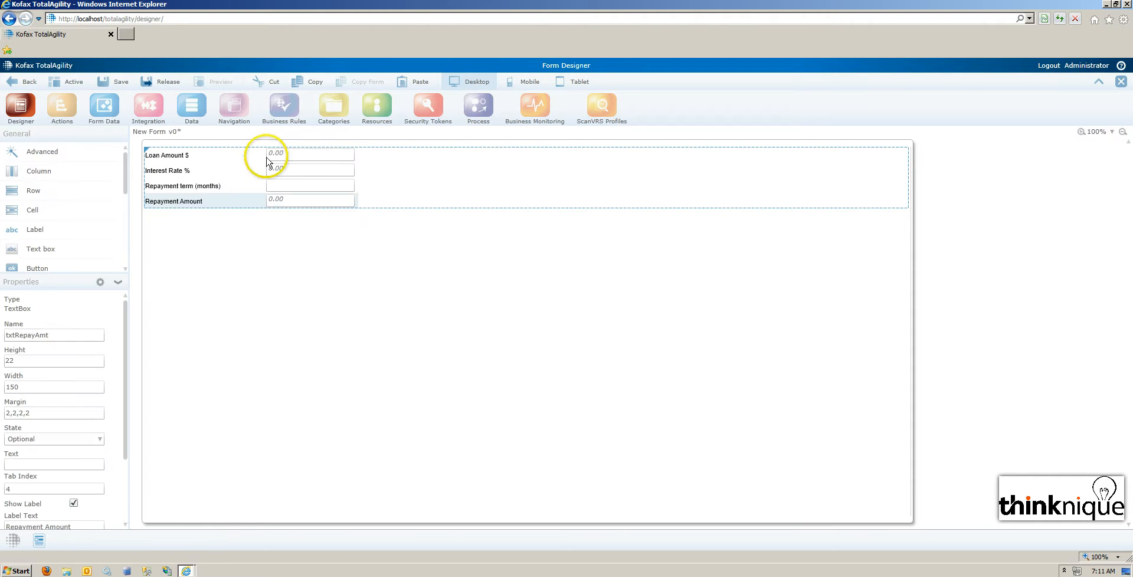
Rename the form itself as CalculateMortgageRepayments.
click(219, 220)
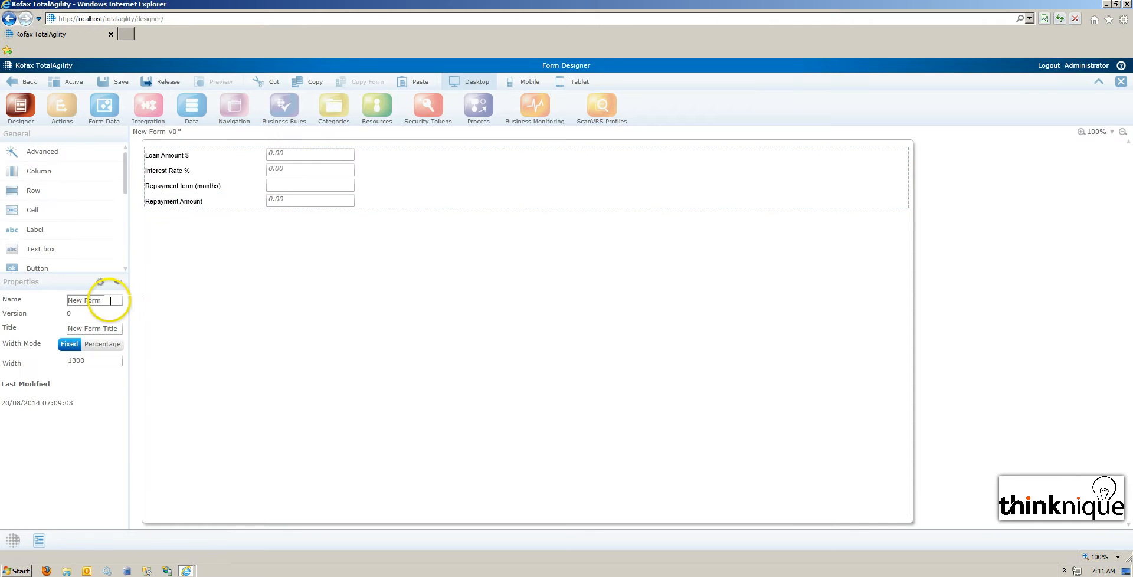
click(107, 300)
text(CalculateMortgageRepayments)
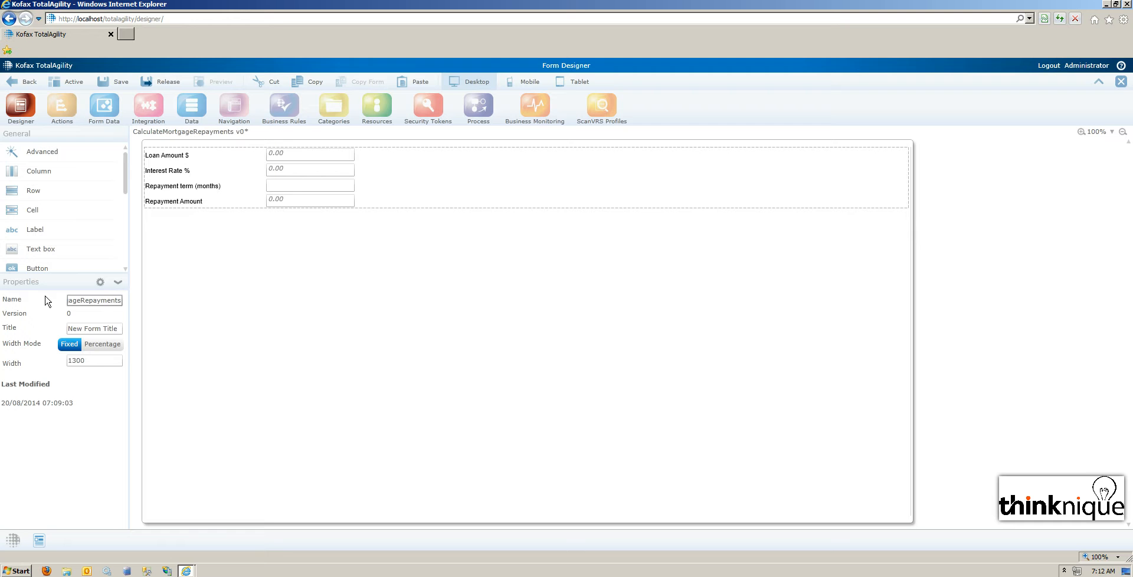
Set the form's title to "Calculate Mortgage Repayments" in its extended properties, and return to the form layout.
double_click(96, 300)
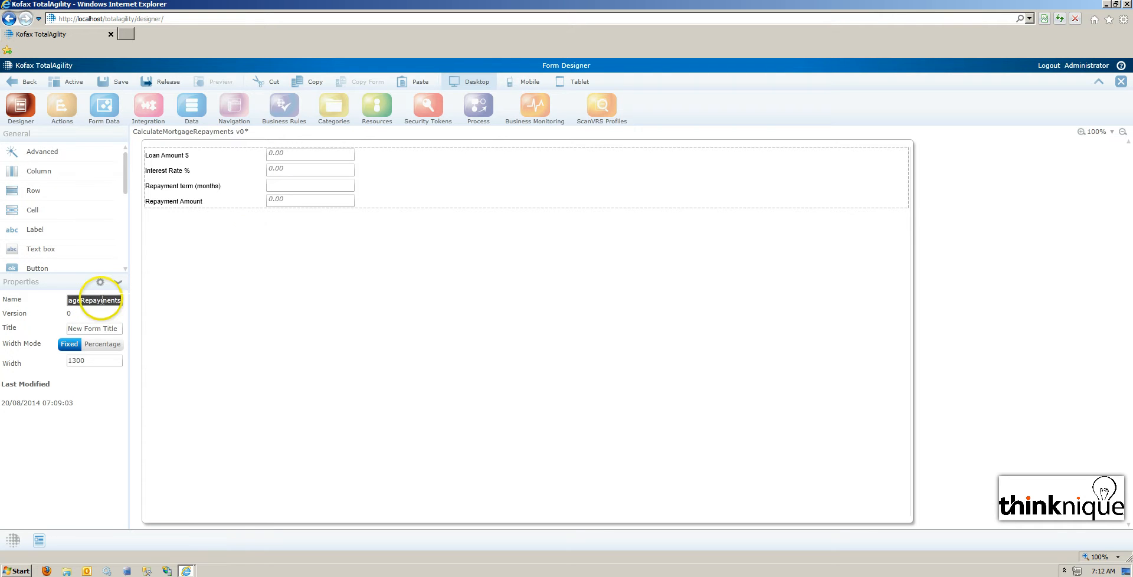
click(100, 282)
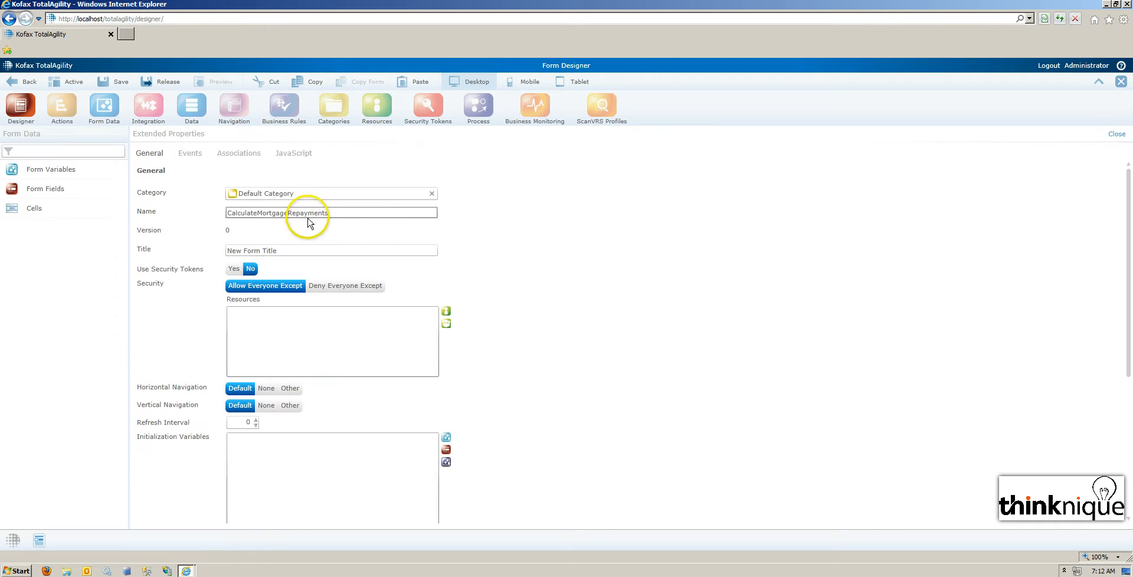
drag(303, 250, 172, 253)
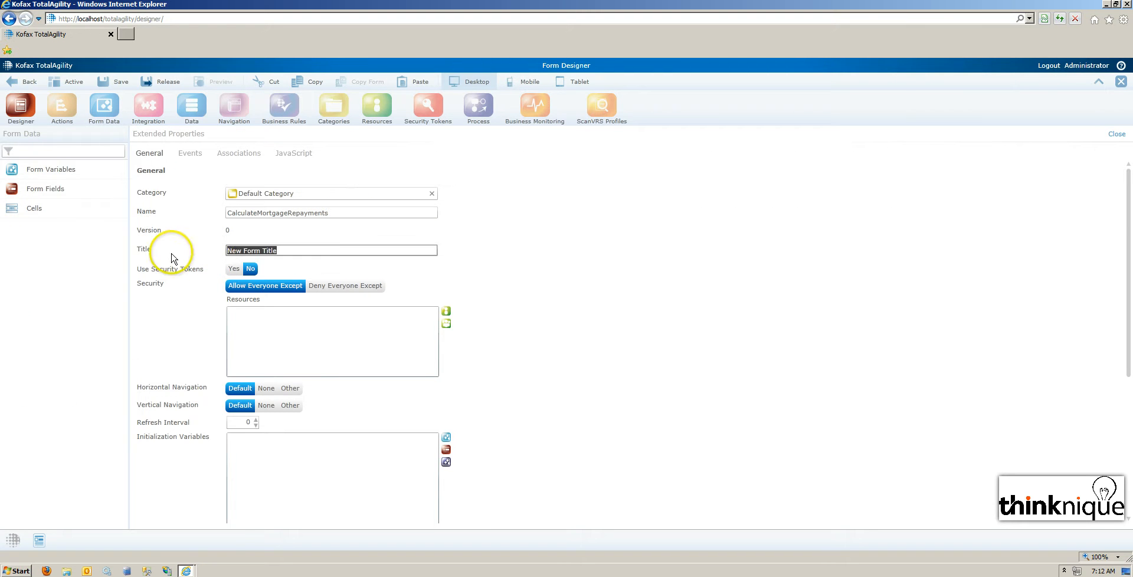
text(LinkedIn group)
drag(278, 250, 185, 273)
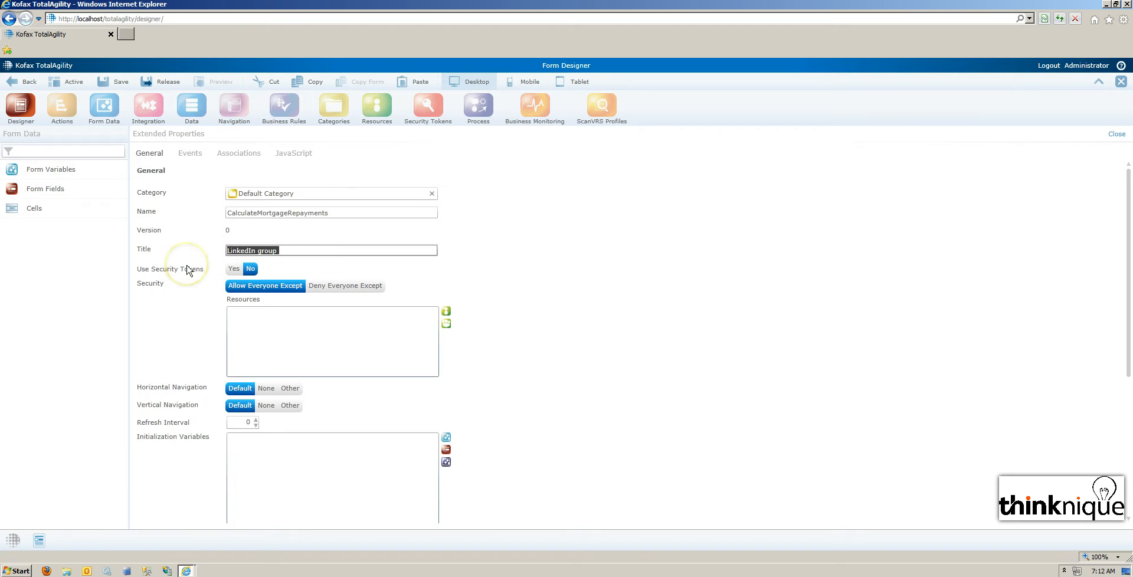
key(BackSpace)
text(Calcul)
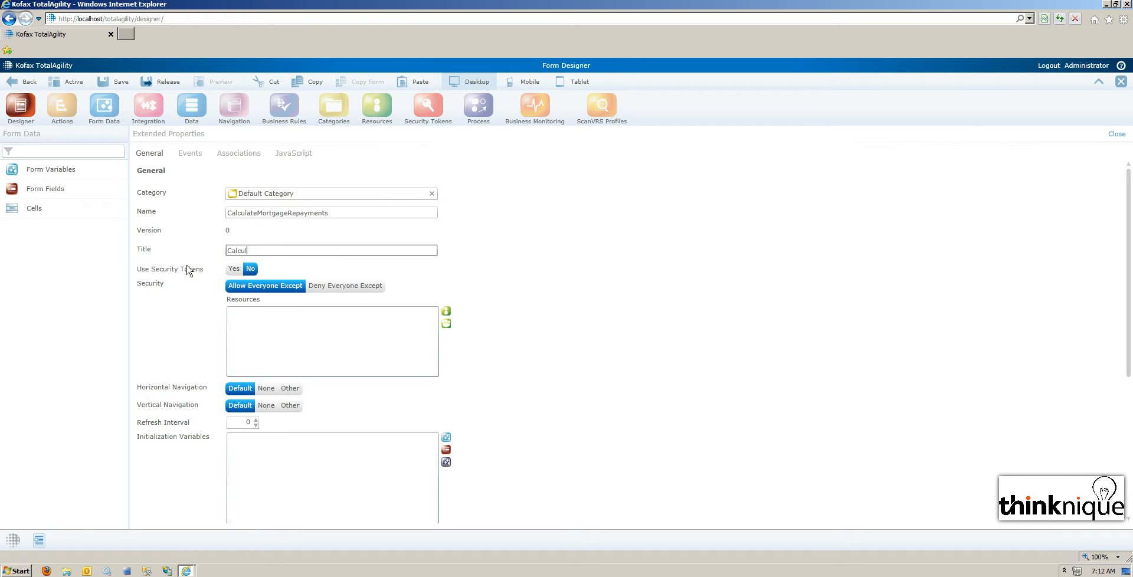
text(ate Mortgage Repayments)
click(1116, 136)
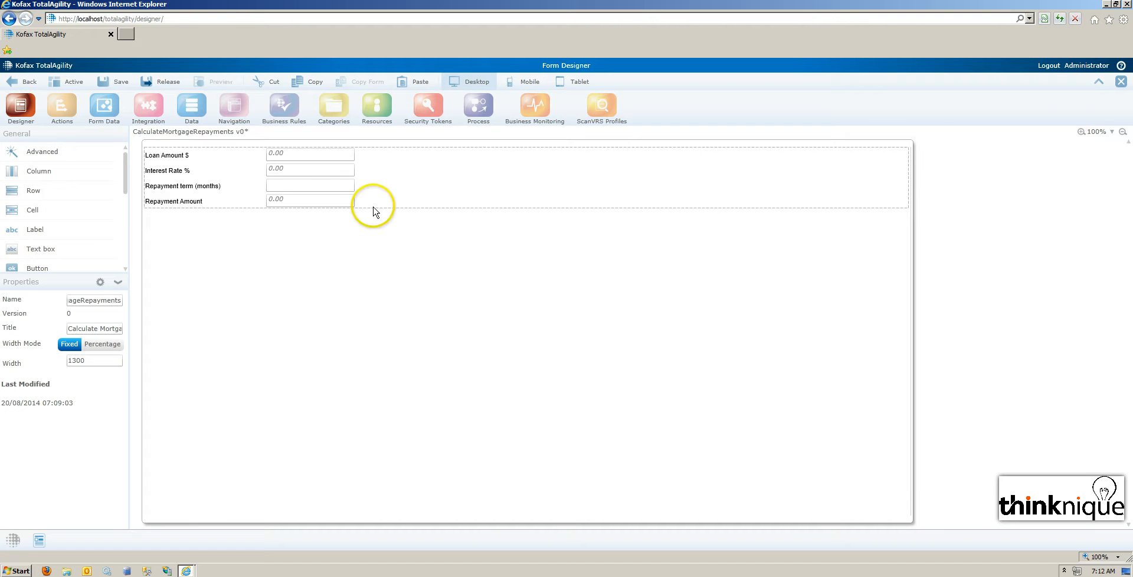
Compare the extended properties of the interest rate field with those of the form itself, and return to the layout.
click(323, 171)
click(100, 282)
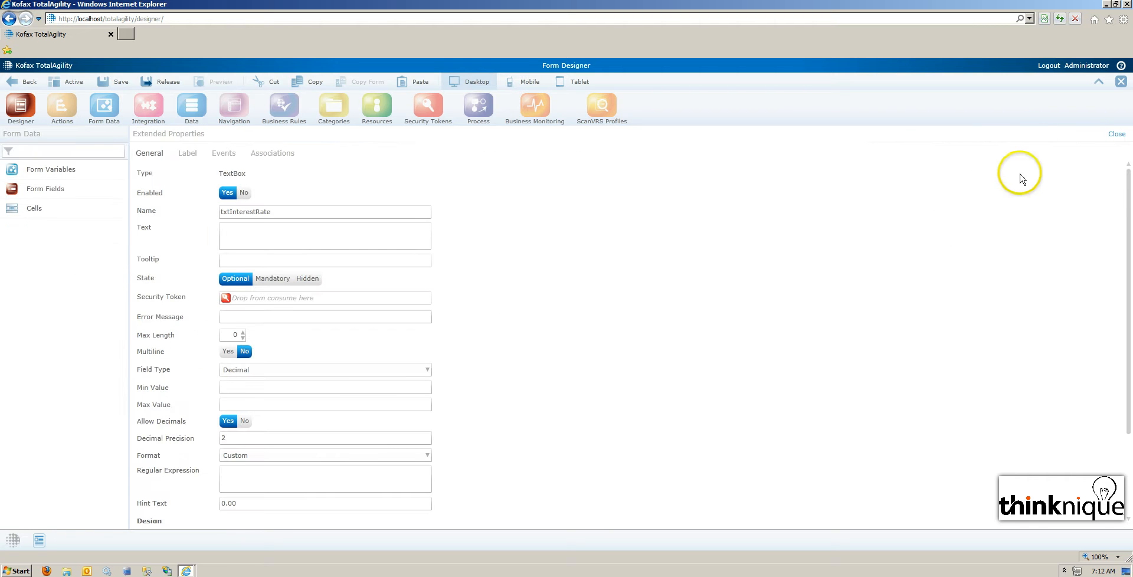
click(1119, 134)
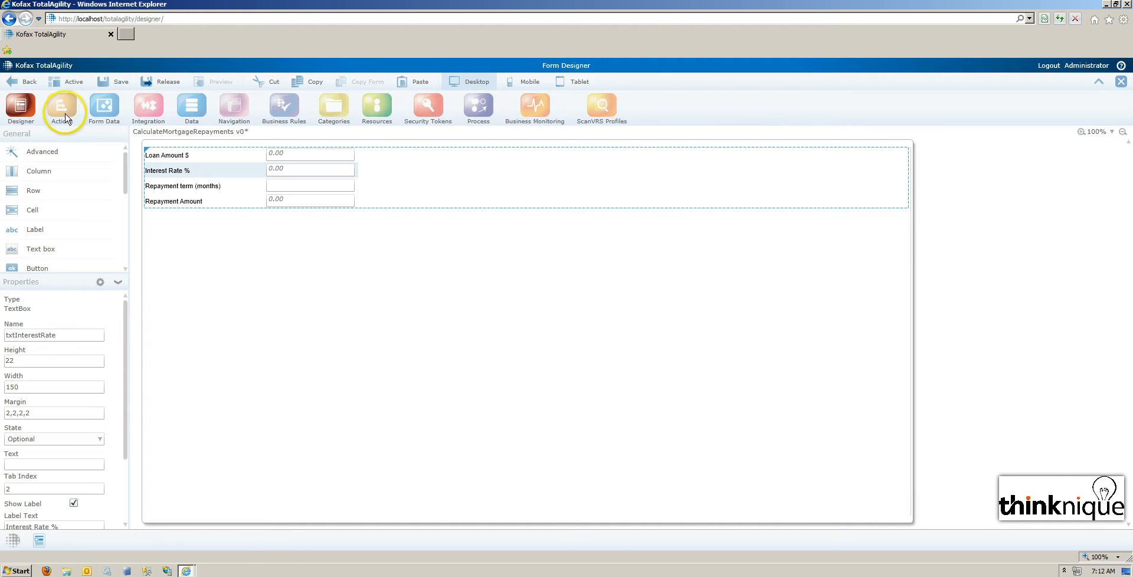
click(193, 150)
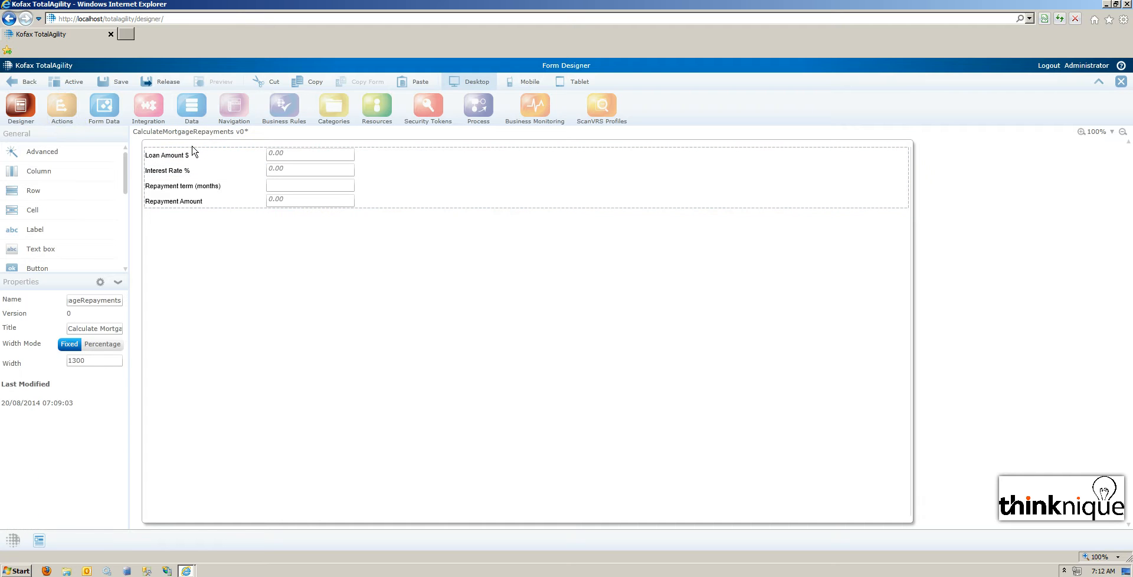
click(99, 284)
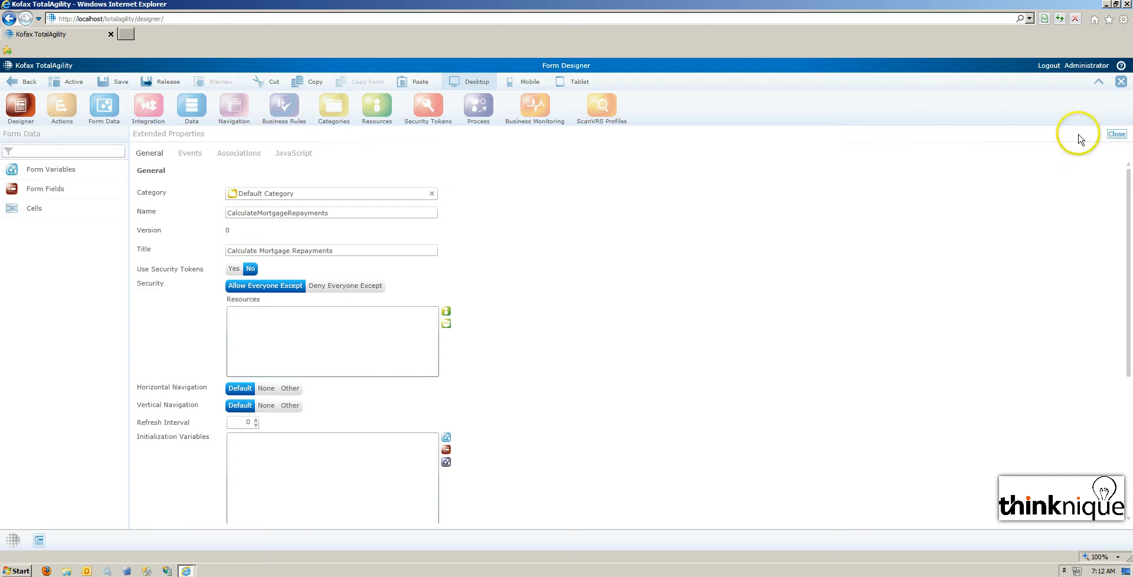
click(1116, 136)
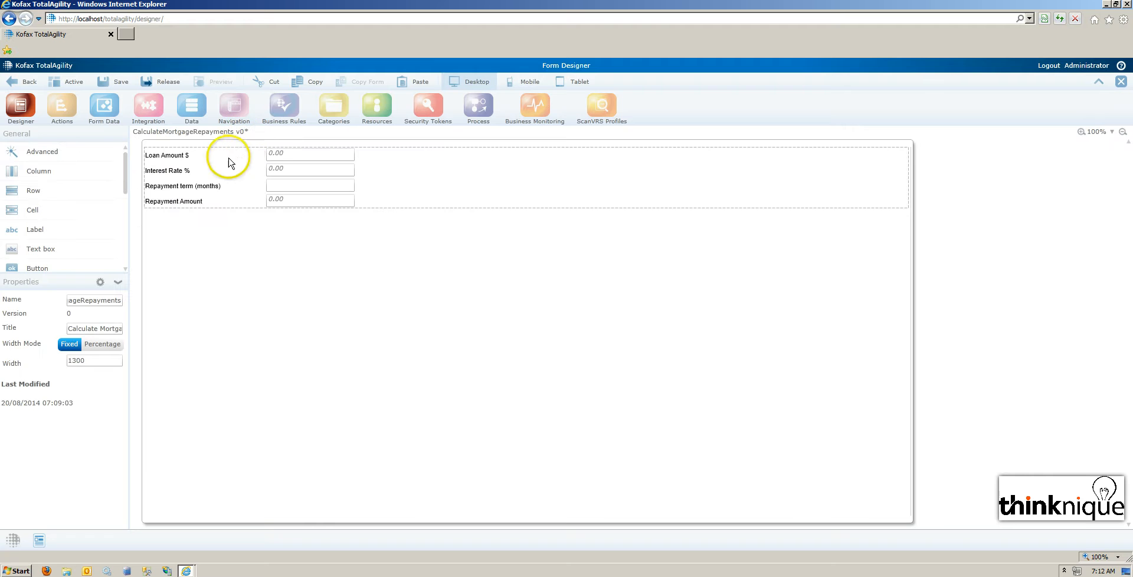
Begin the function calcMortgageRepayment(L, n, rate) with an opening brace in the form's JavaScript functions.
click(100, 282)
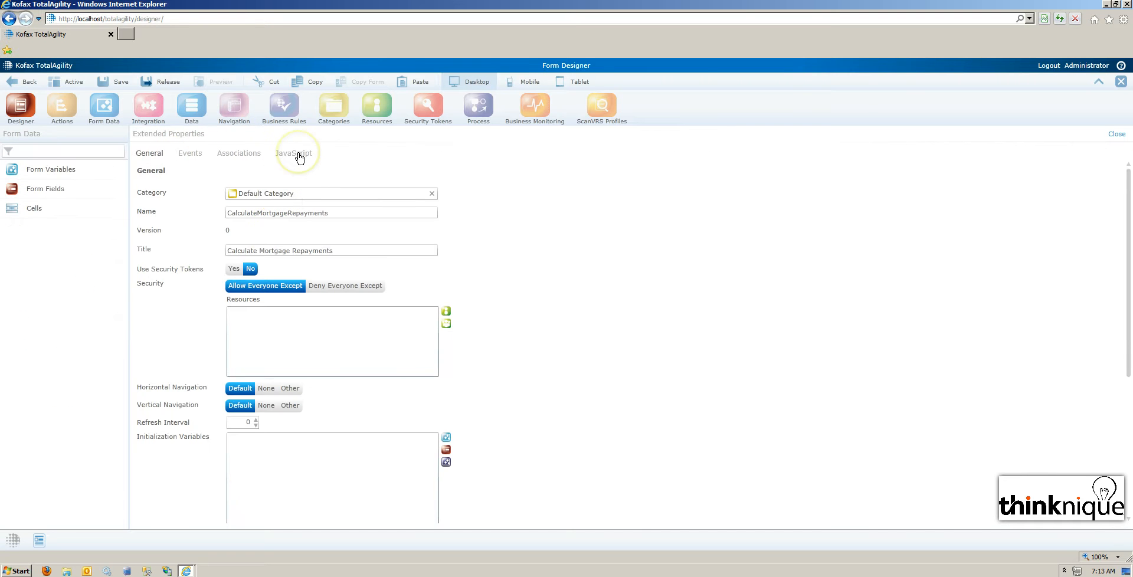
click(292, 220)
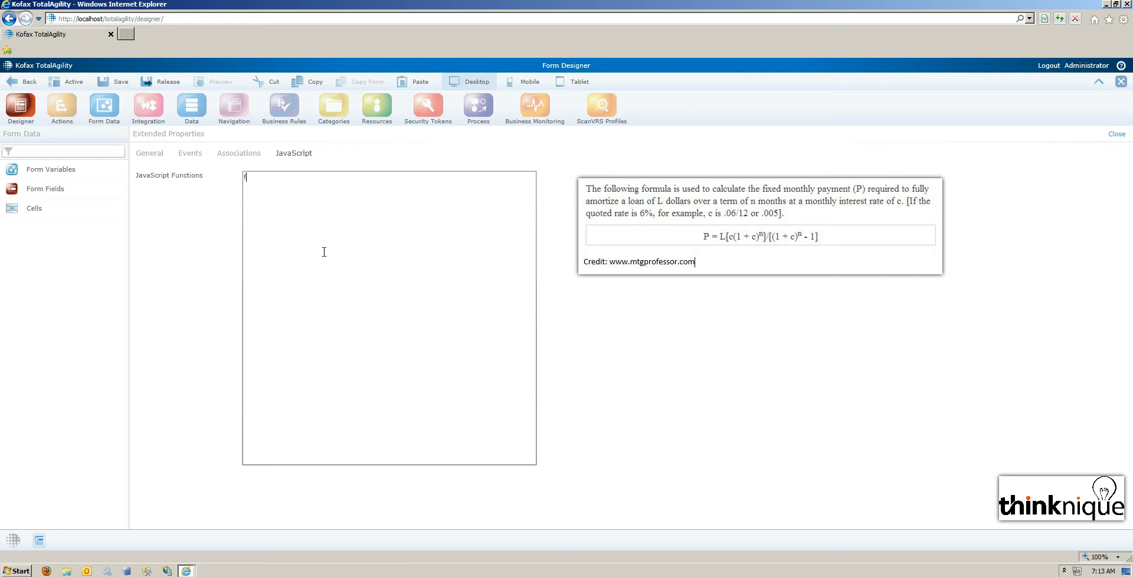
text(unction calcMortgageRepayment)
text((L, n, rate) )
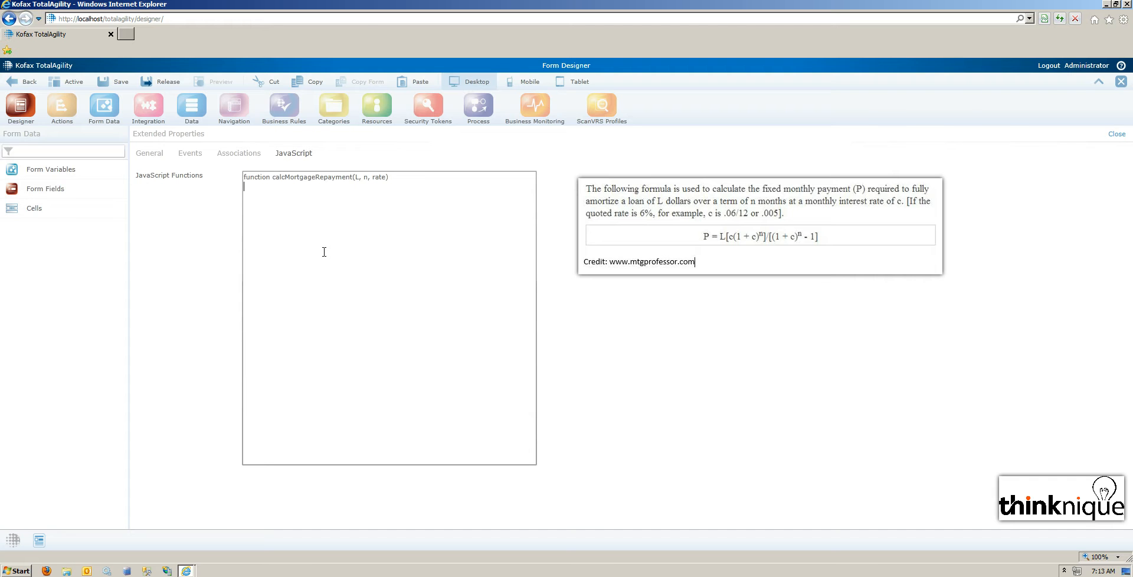
text({)
Add comments explaining the formula, L, n and c inside the function, and declare var c = rate/100/12;.
click(306, 223)
text(//Formula = (L[c(1+c)^n])/[(1+c)^n-1] 	//L = loan amount 	//n = term (months) 	//c = rate divided by 12)
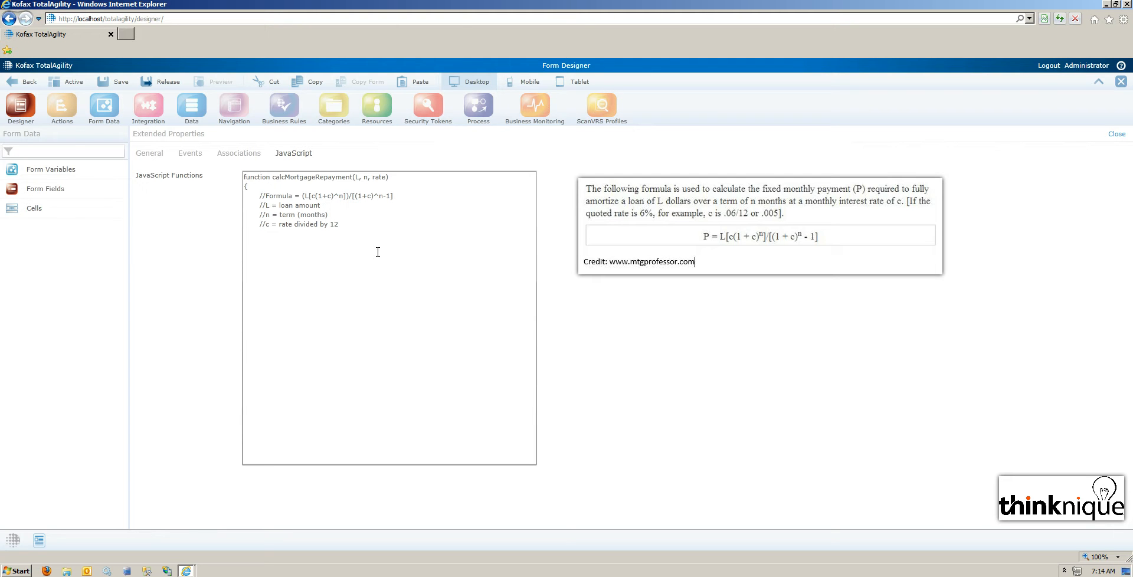
text(var c  = rate/100)
text(/12;)
Finish the function with return Math.round((L*(c*Math.pow((1+c),n)))/(Math.pow((1+c),n)-1)); and a closing brace, and return to the form layout.
text(return Math.round((L*(c*Math.pow((1+c),n)))/(Math.pow((1+c),n)-1));)
key(Home)
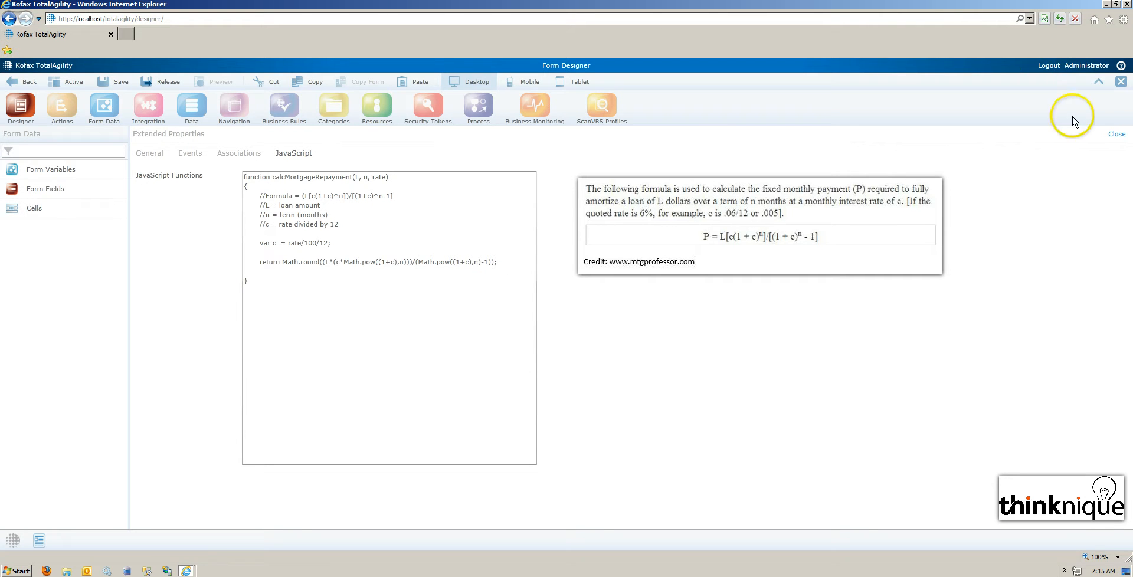
click(1117, 134)
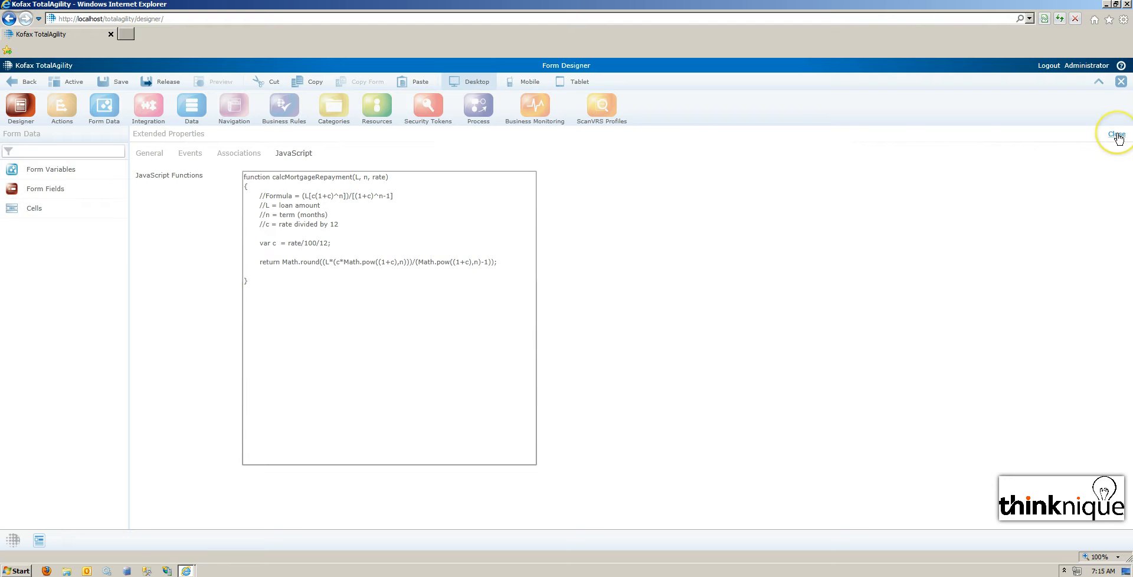
click(1117, 135)
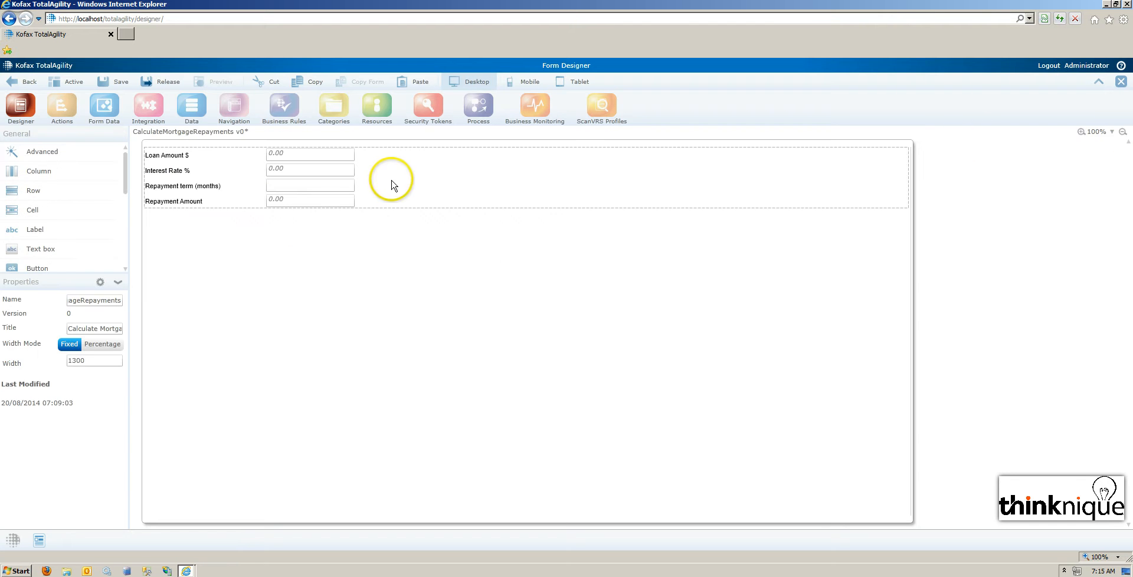
Add a form action of type JavaScript and name it JSCalcMortgageRepayment.
click(62, 113)
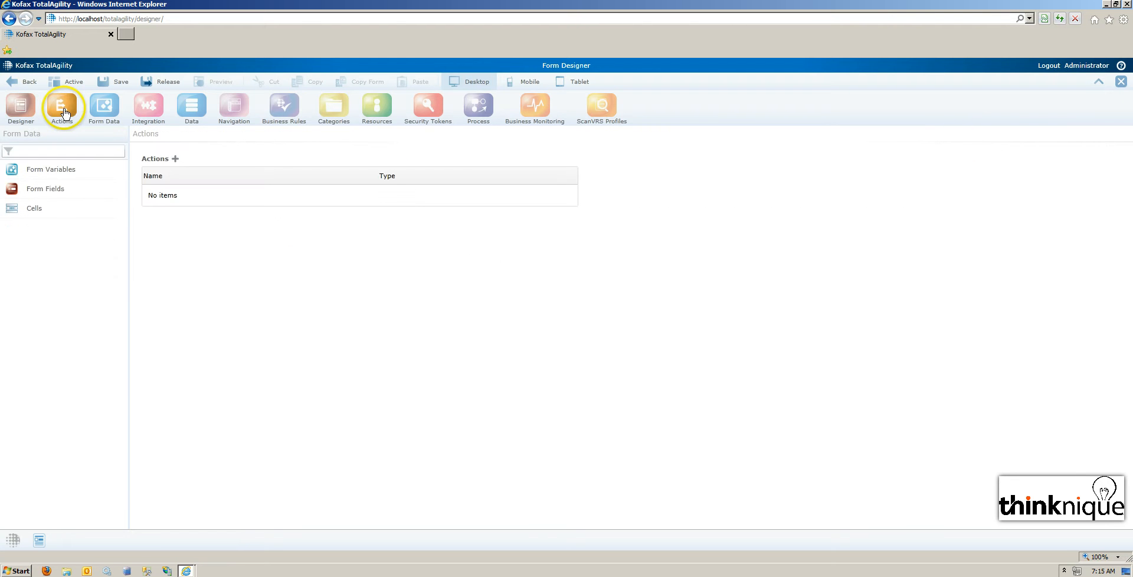
click(175, 159)
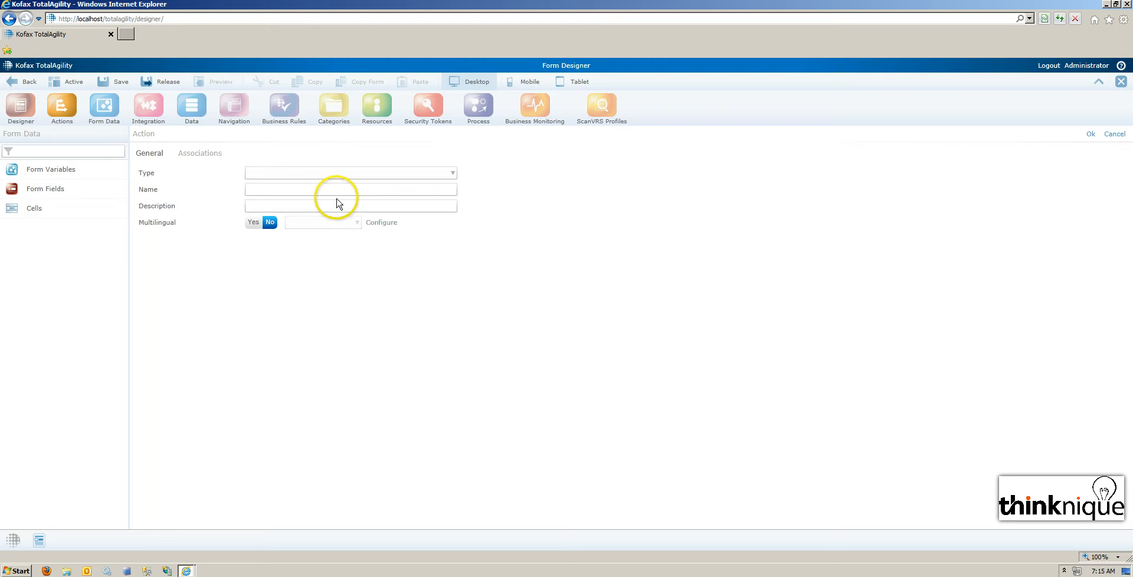
click(1114, 134)
click(175, 159)
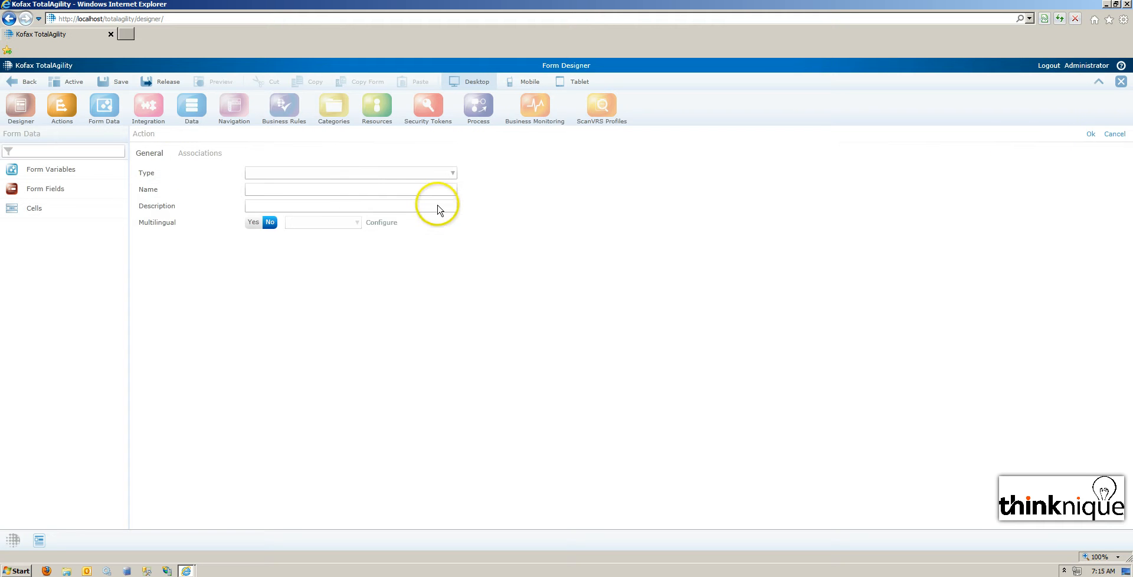
click(451, 173)
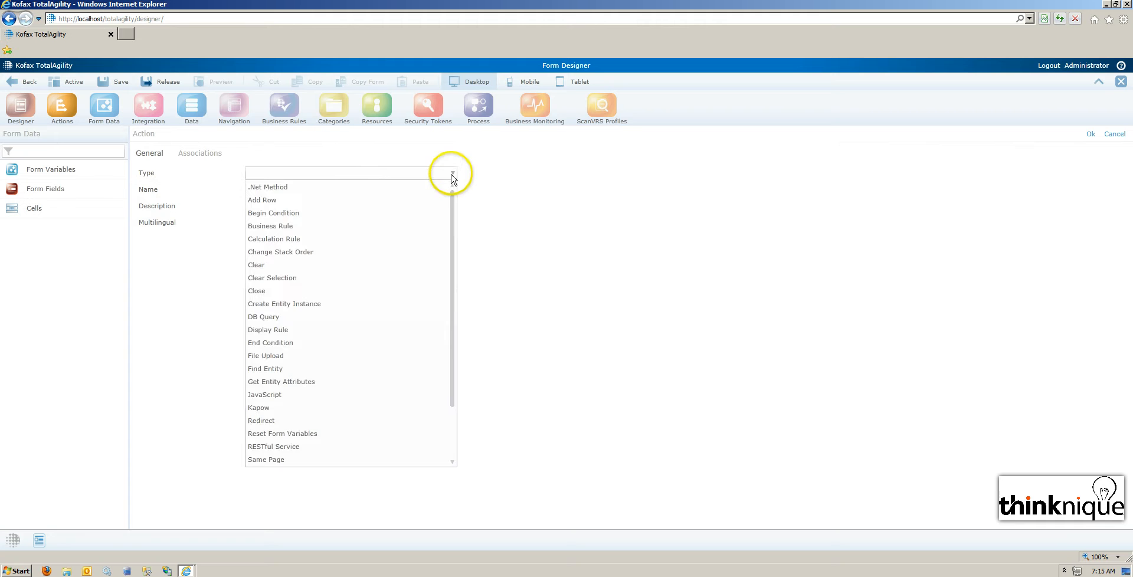
click(277, 394)
drag(291, 189, 190, 194)
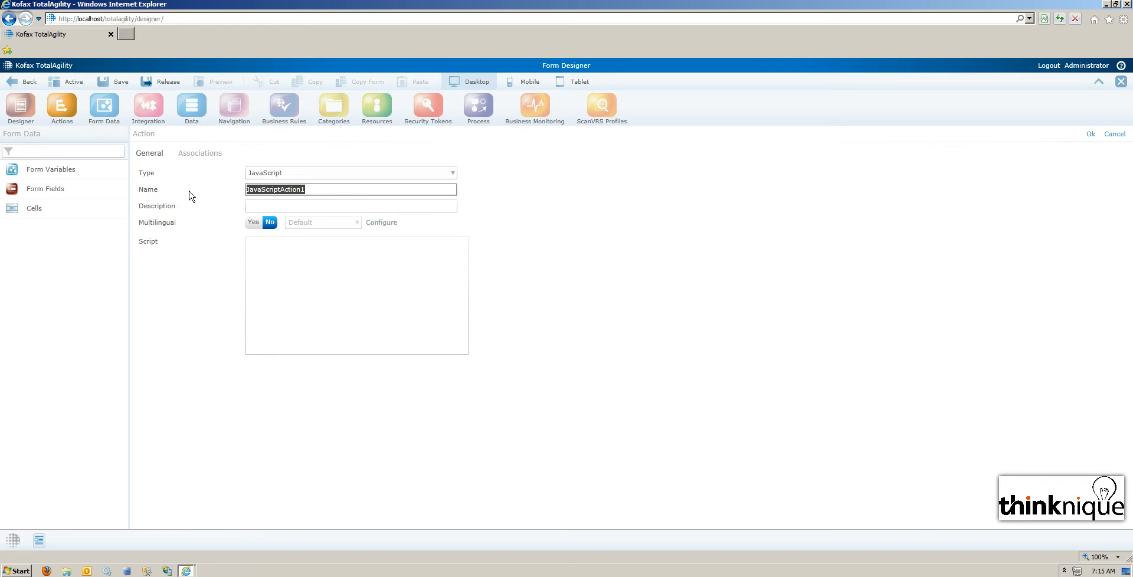
text(JSCalcMortgageRepayment)
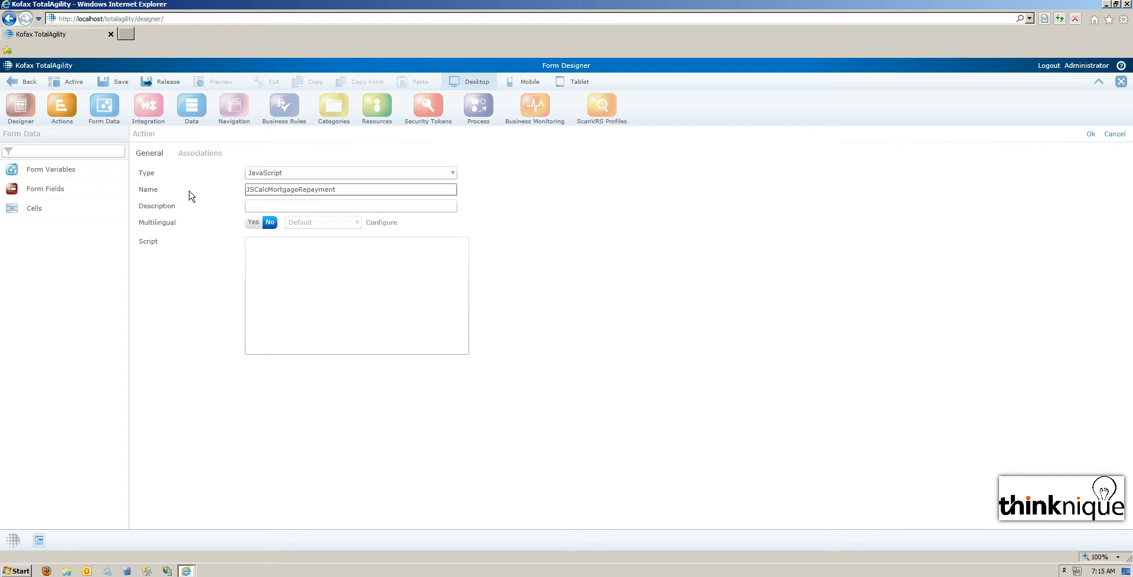
In the action's script, declare amount, rate, term and repayAmt using document.getElementsByName with 'txtAmount', 'txtInterestRate', 'txtTerm' and 'txtRepayAmt'.
click(331, 255)
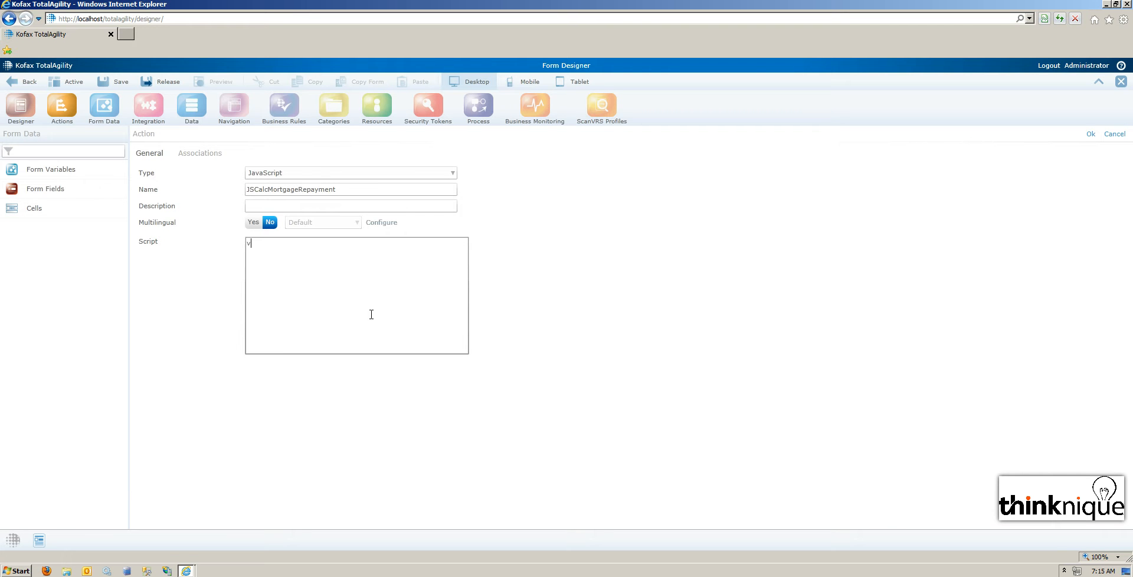
text(ar amount = document.getElementsByName)
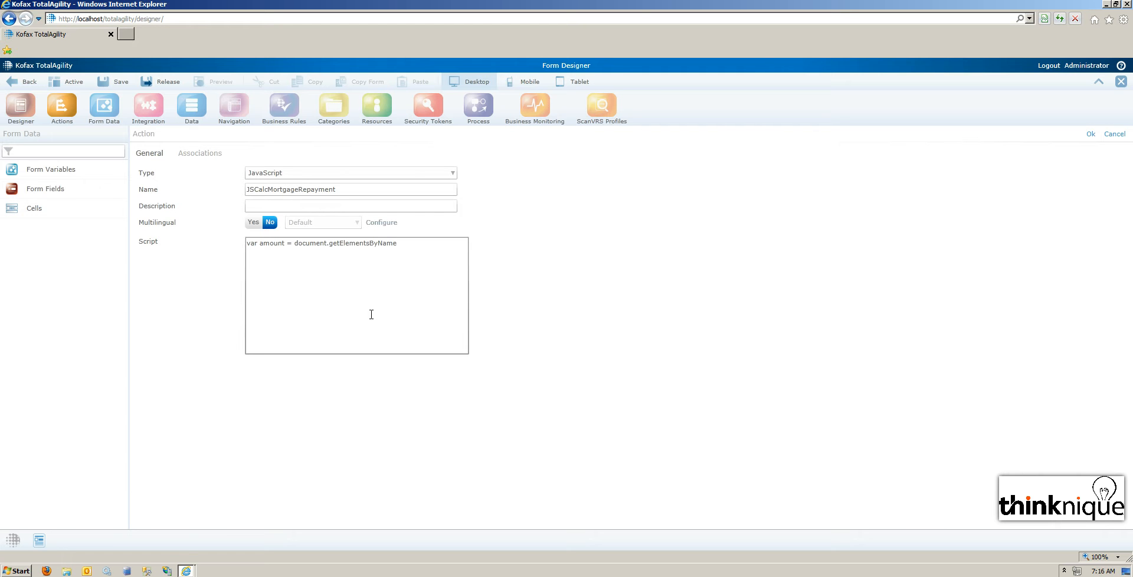
text(('txtAmount');)
key(Return)
text(var rate = document.getElementsByName('txtInterestRate'); var term = document.getElementsByName('txtTerm'); var repayAmt = document.getElementsByName('txtRepayAmt');)
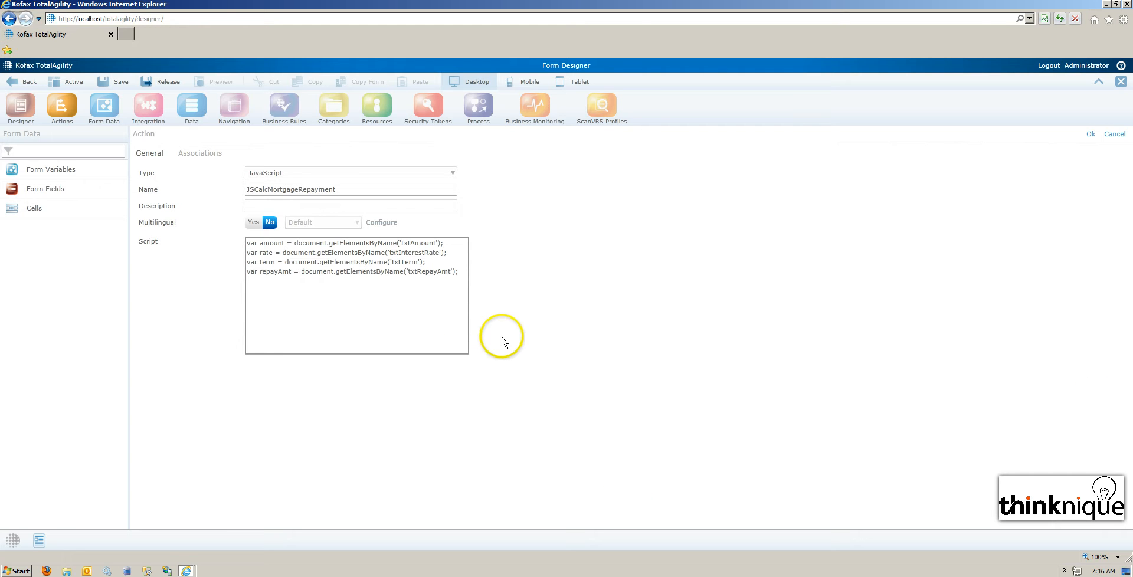
Add the comment "//If all the elements are founds" and open an if (amount && rate && term && repayAmt) block below the variables.
key(Return)
key(Return)
text(//If all the elements are founds)
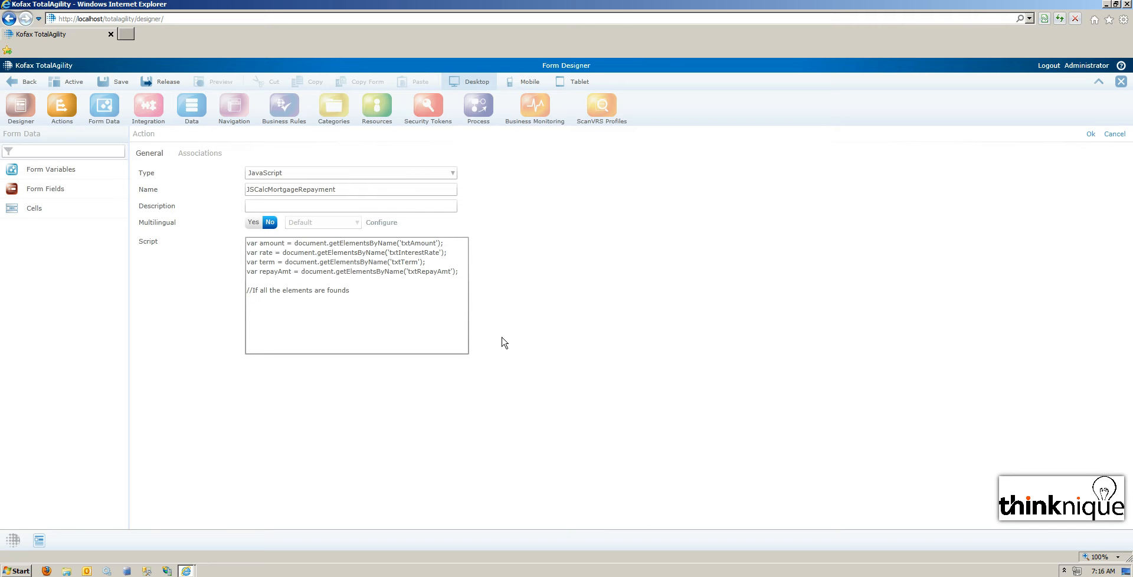
text( if (amoutn nt && rate && term && repayAmt))
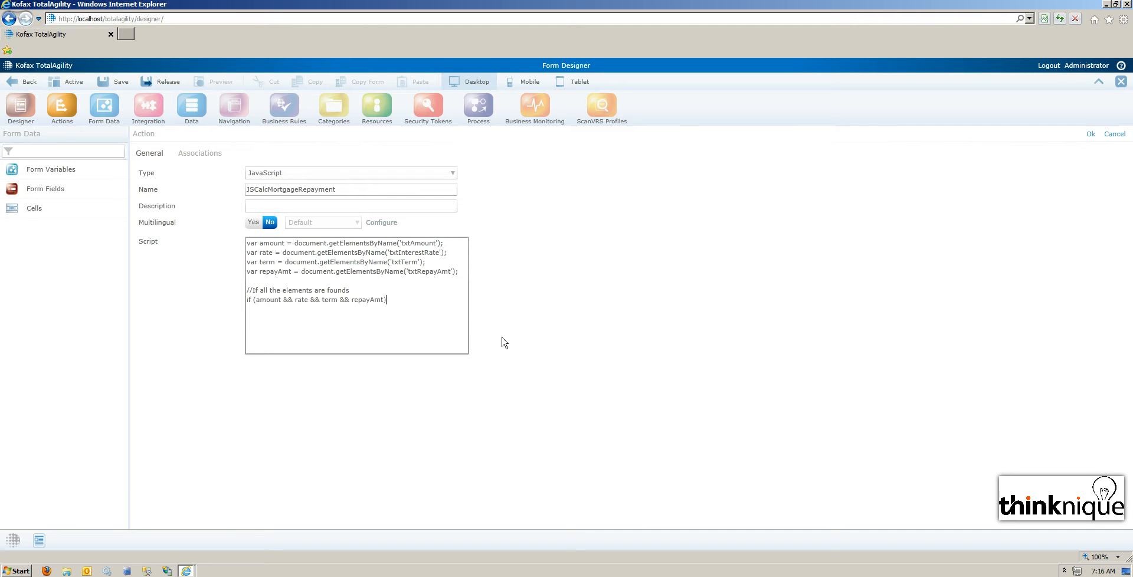
text({)
Write the comment "//Create an onkeyup event on textbox" inside the if block.
key(Return)
text(/create an ok)
key(BackSpace)
text(nkeyup e)
text(vent)
text( on textbox   )
text(amount)
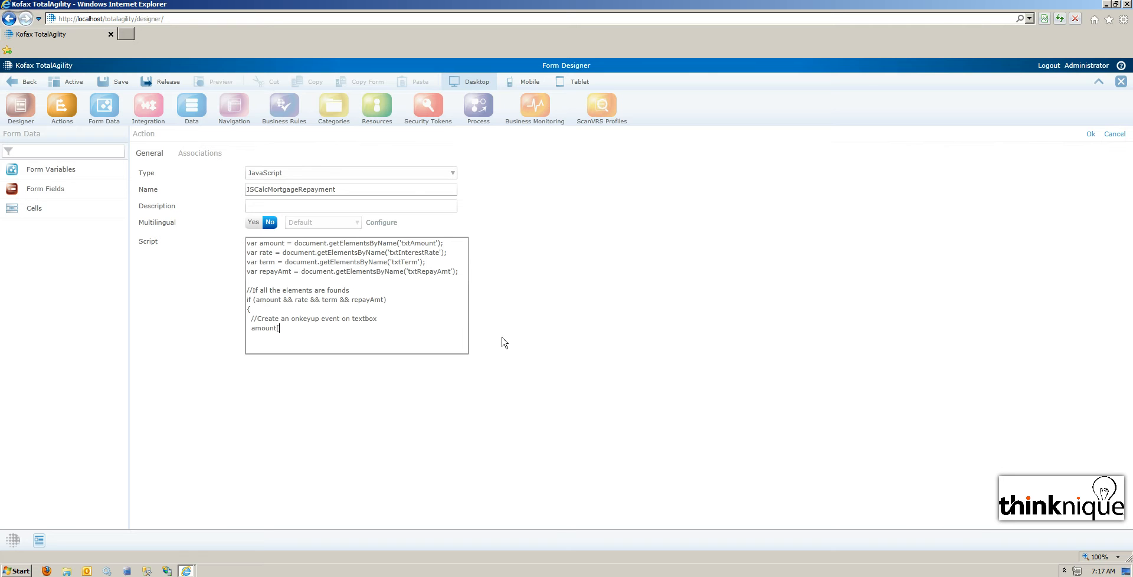
text([0)
text(].onkeyup =)
text( function)
text((evt)   )
text({     )
text(//Ca)
text(lculate )
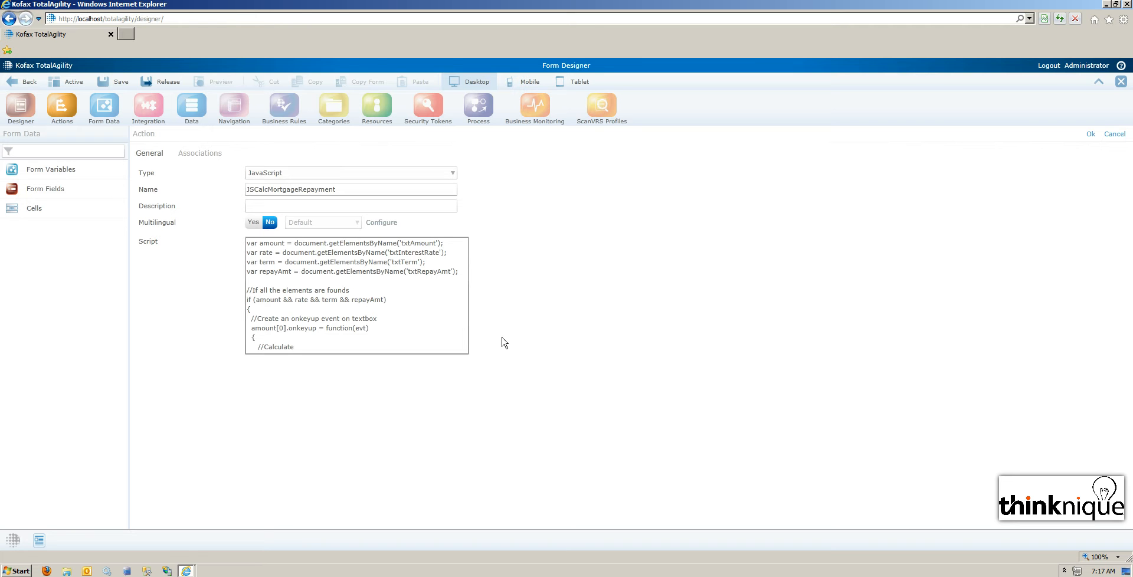
text(repayment)
text( amoun)
Write the comment "//Calculate repayment amount" inside the onkeyup handler.
text(t)
key(Return)
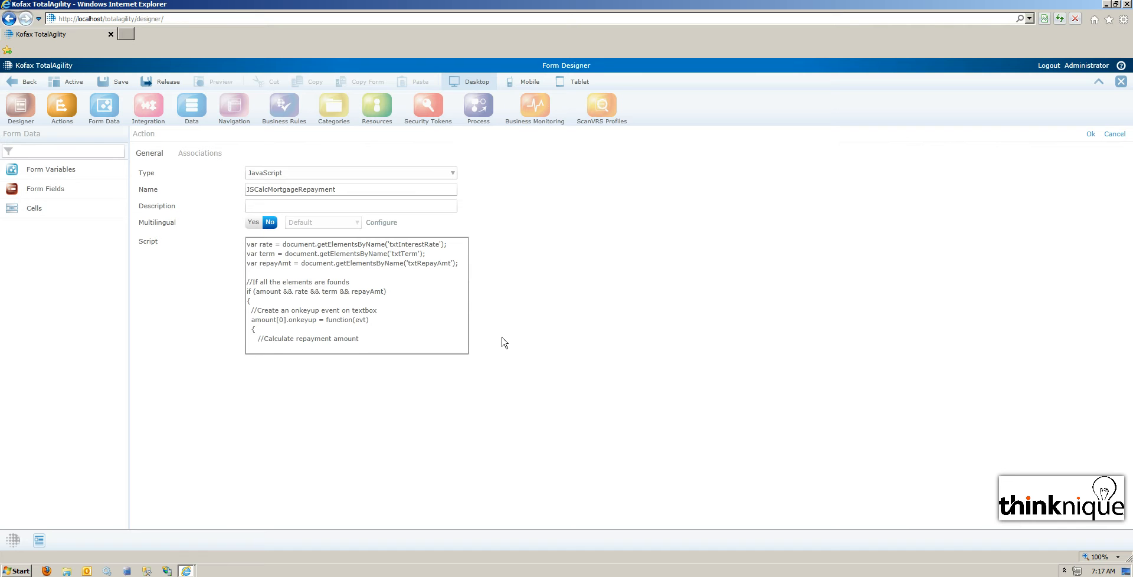
Below the calculation comment, start the assignment repayAmt[0].value = calcMortgageRepayment( with amount[0].value as the first argument.
text(repayAm)
key(BackSpace)
key(BackSpace)
text(t[0].value =)
text(calcMortgageRepayment(amount)
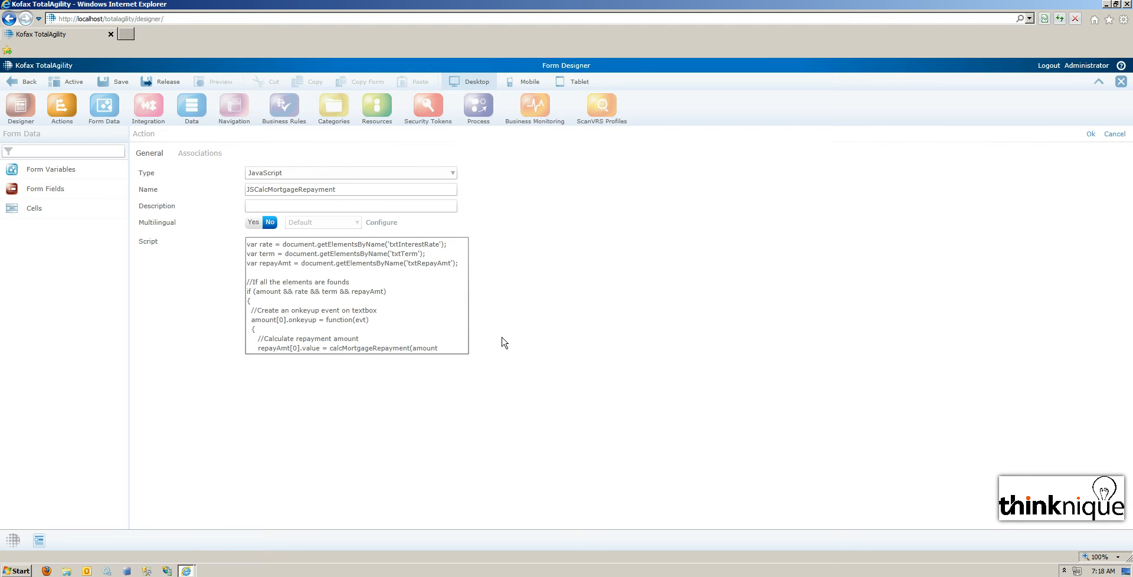
text([0].value)
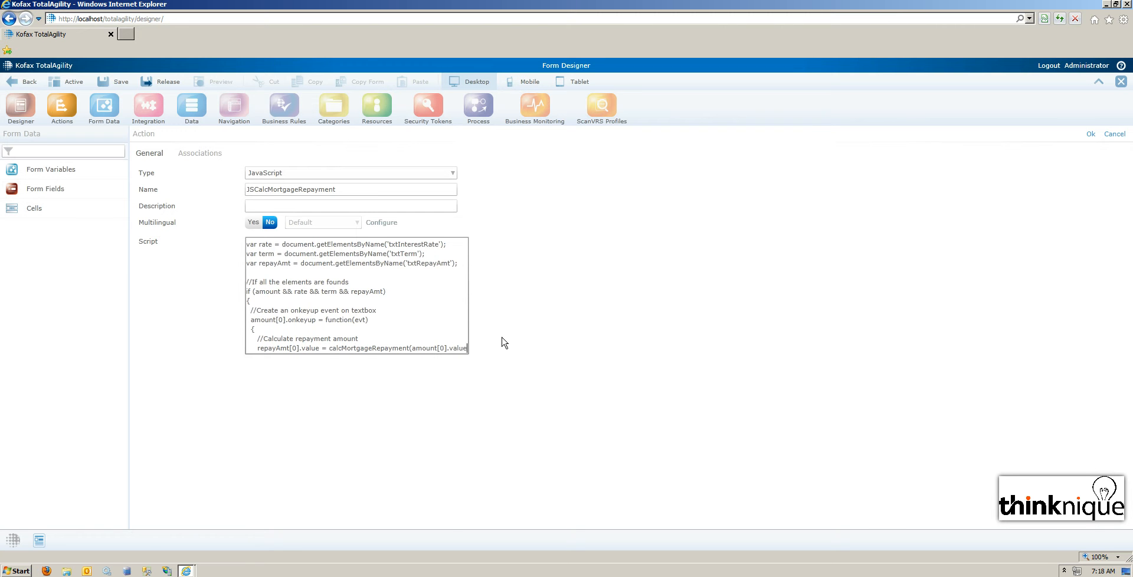
text(,)
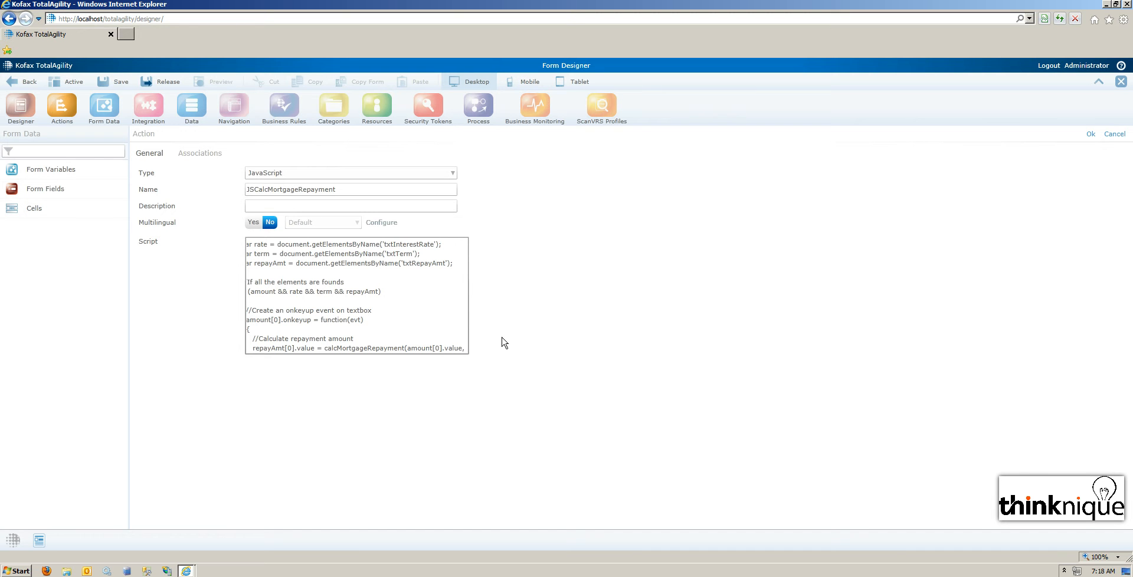
text( term)
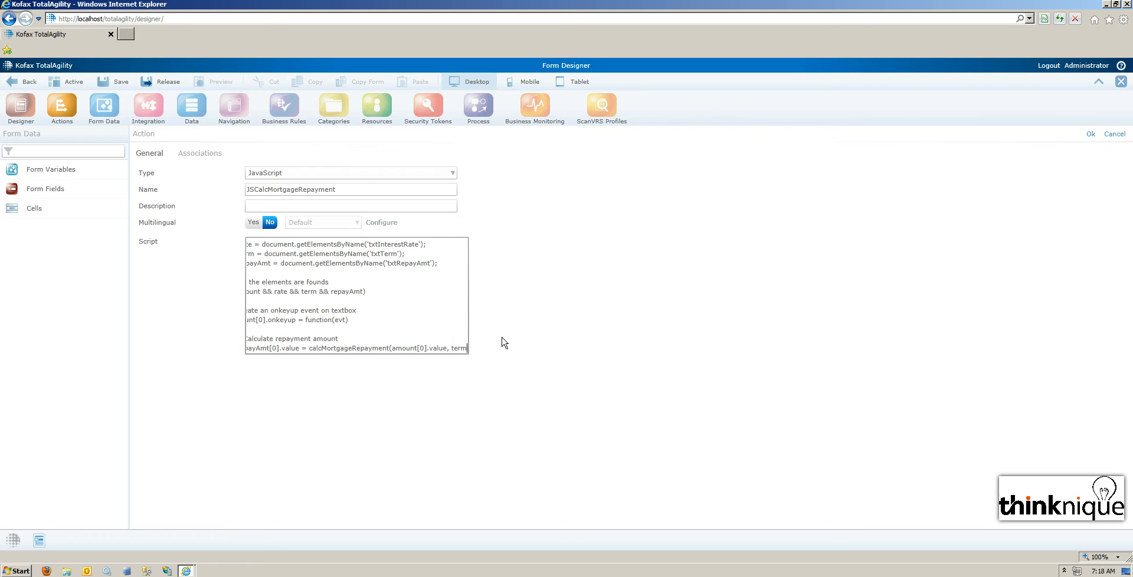
text([0])
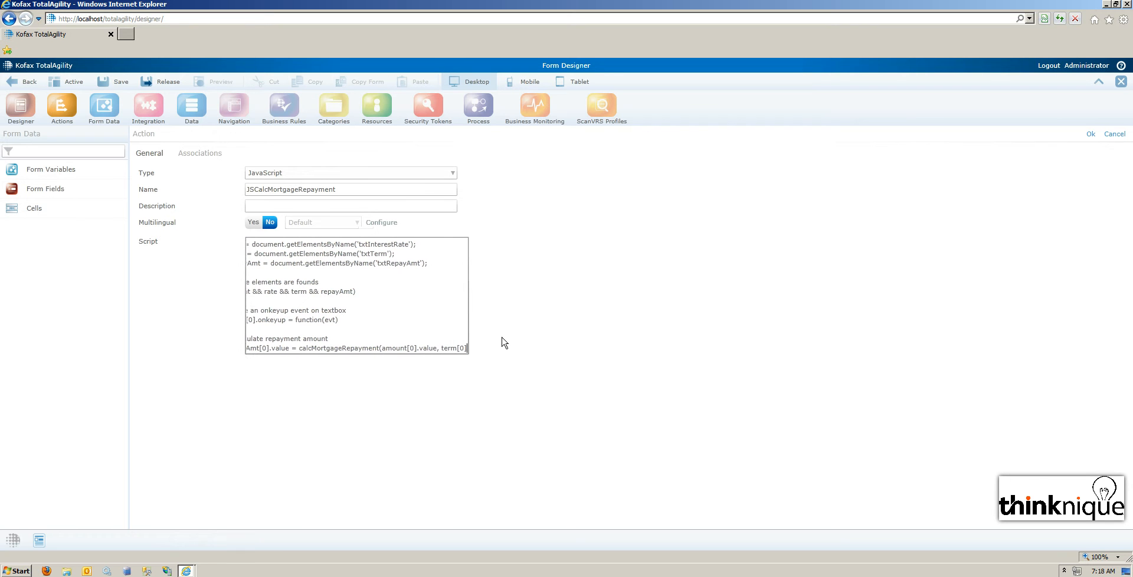
text(.value)
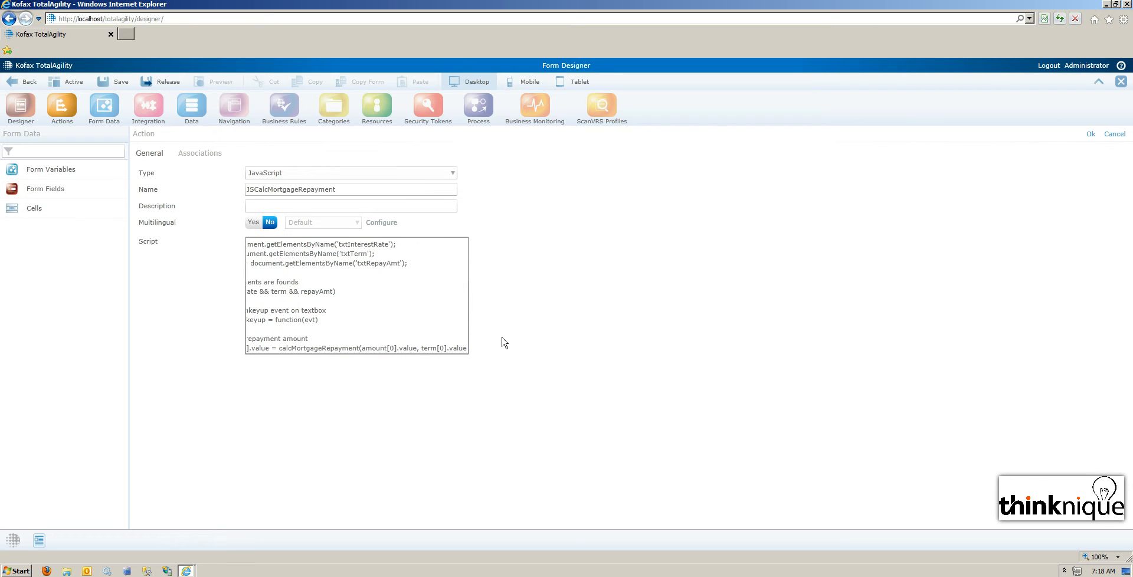
text(, reate)
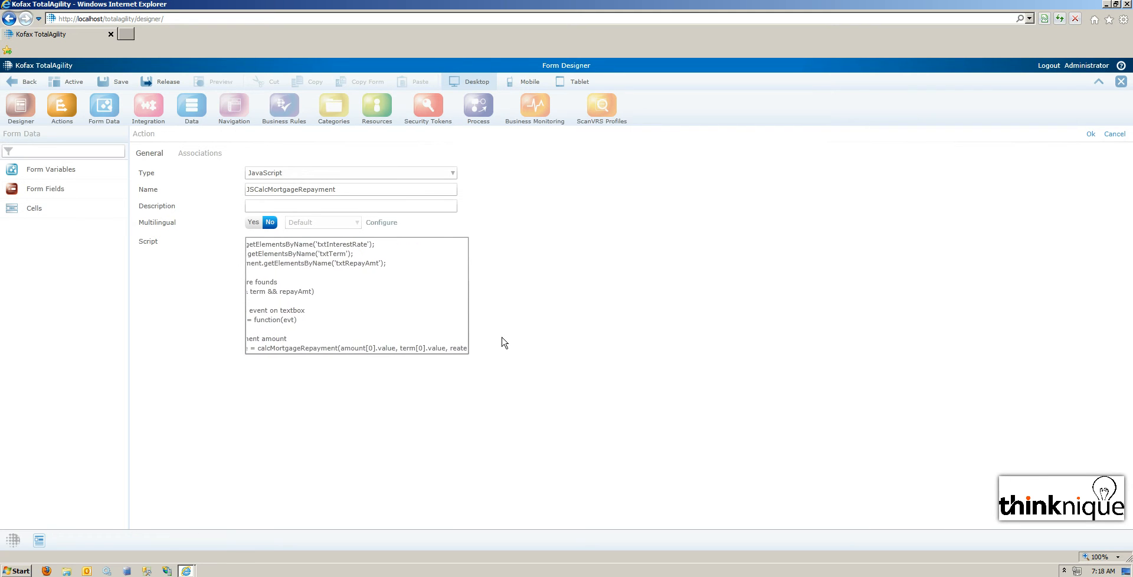
text([0].value)
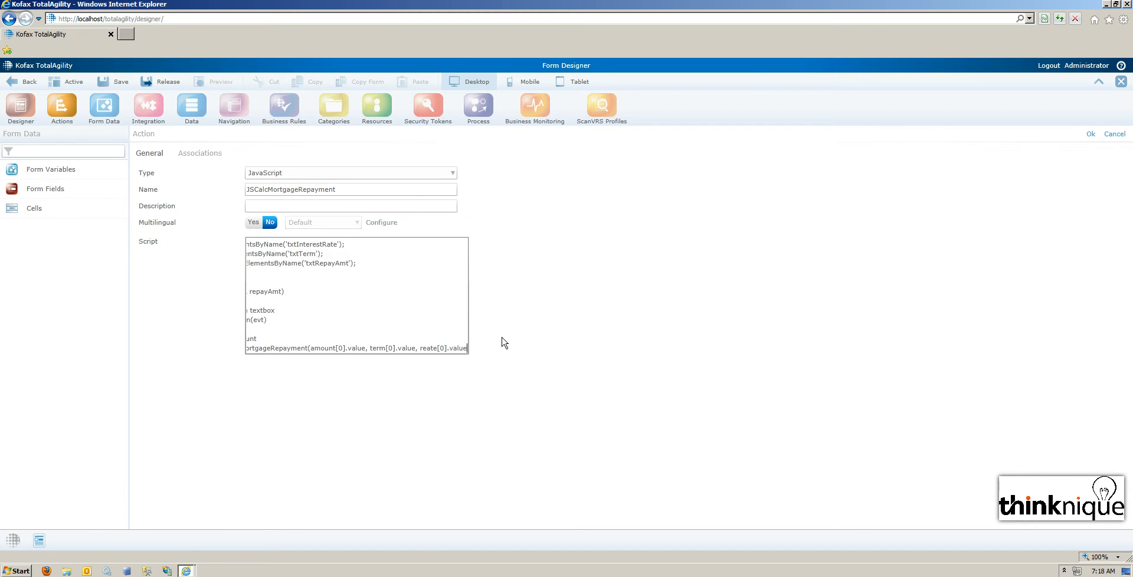
text();)
Close the onkeyup handler and the if block with closing braces, and accept the JSCalcMortgageRepayment action.
key(Return)
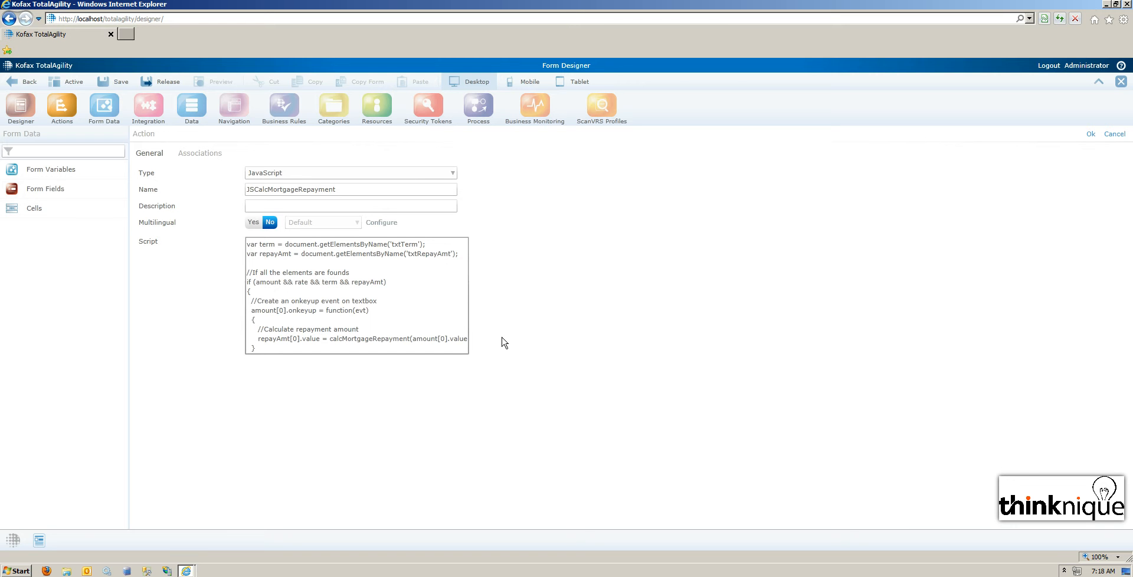
key(Return)
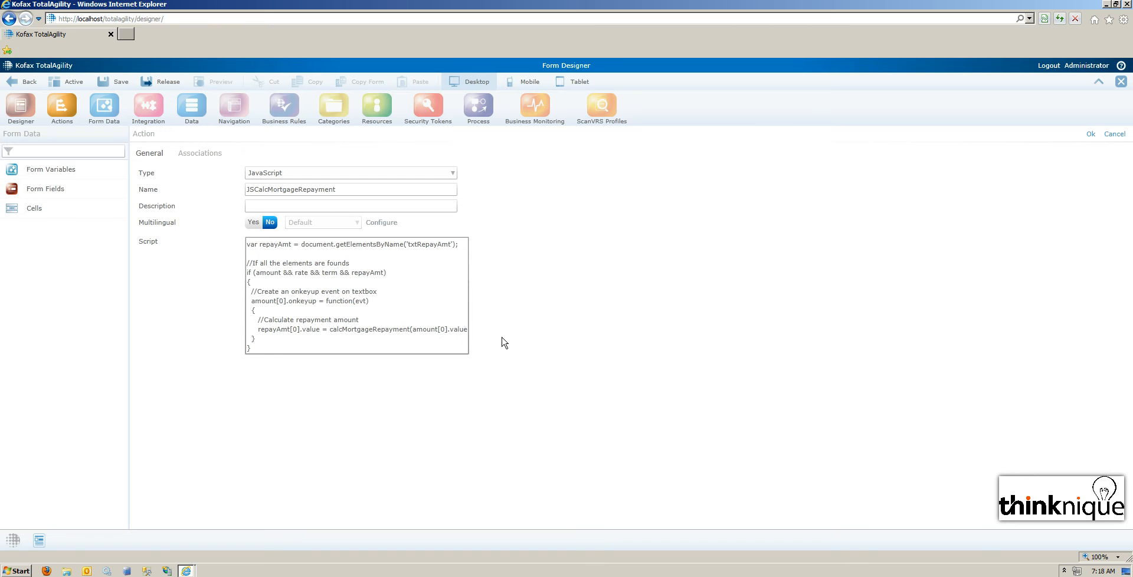
click(582, 254)
click(1090, 135)
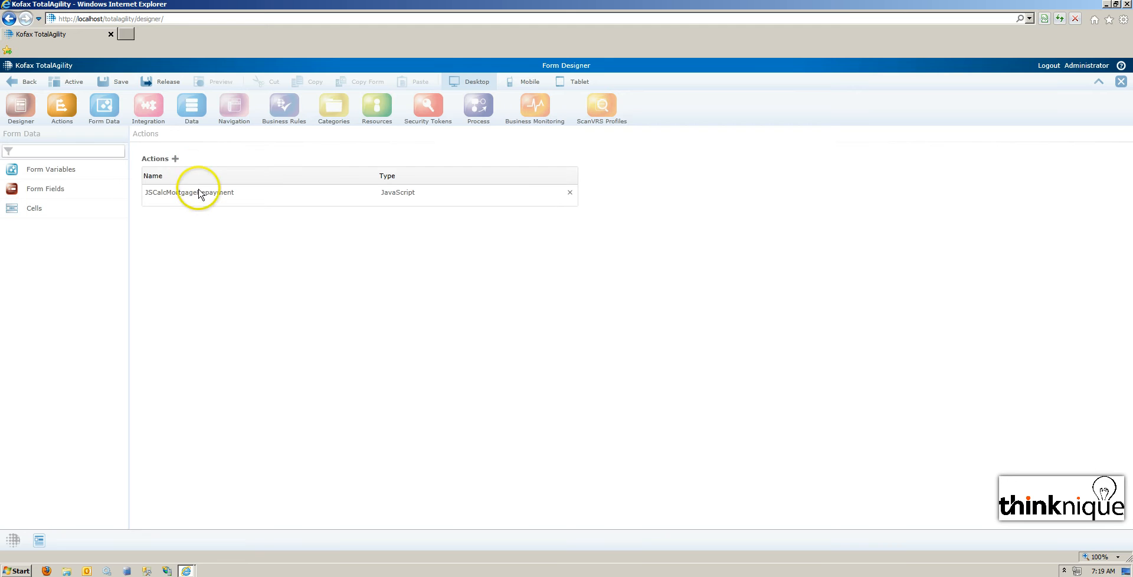
Assign the JSCalcMortgageRepayment action to the form's AfterRender event in its extended properties.
click(21, 107)
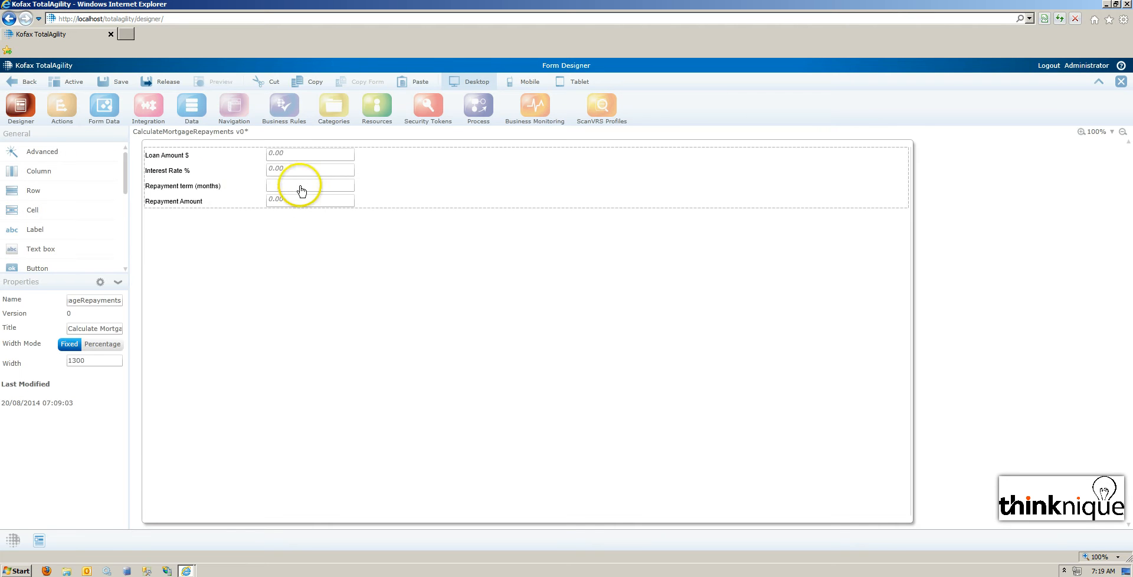
click(300, 157)
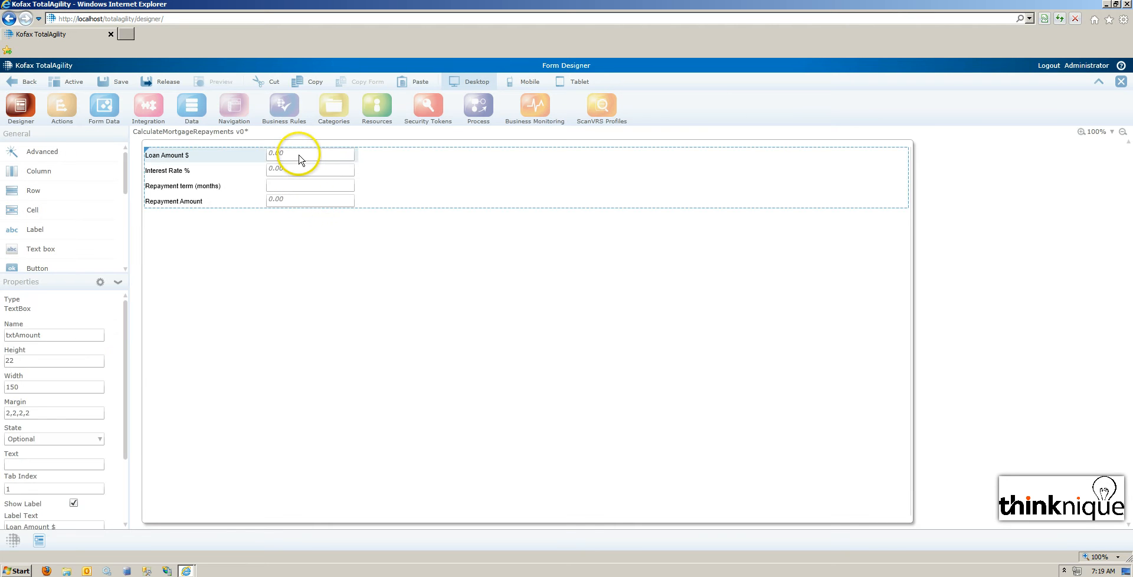
click(163, 278)
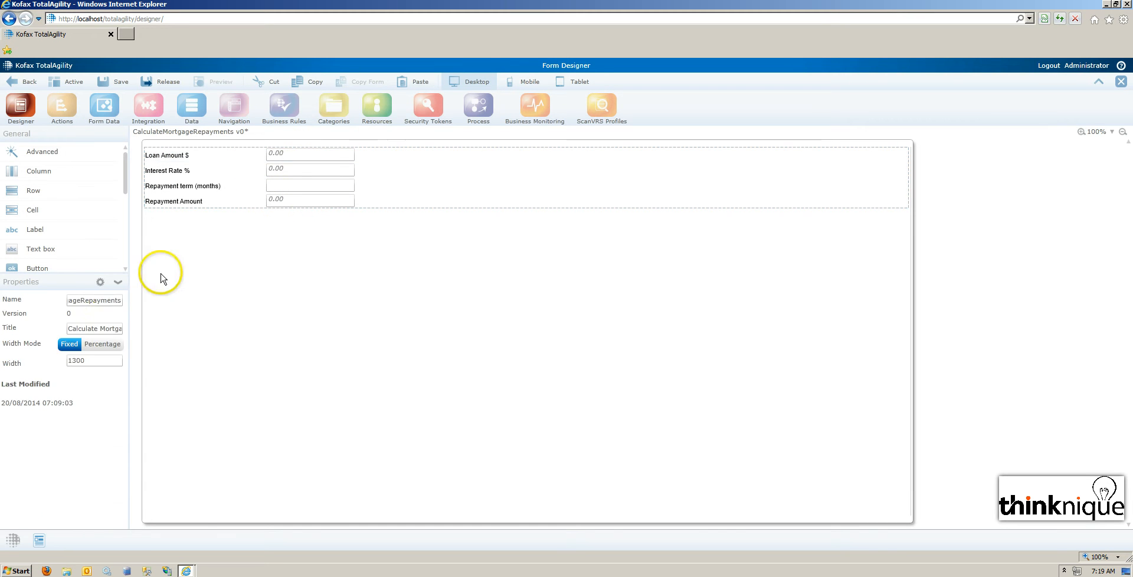
click(100, 282)
click(190, 155)
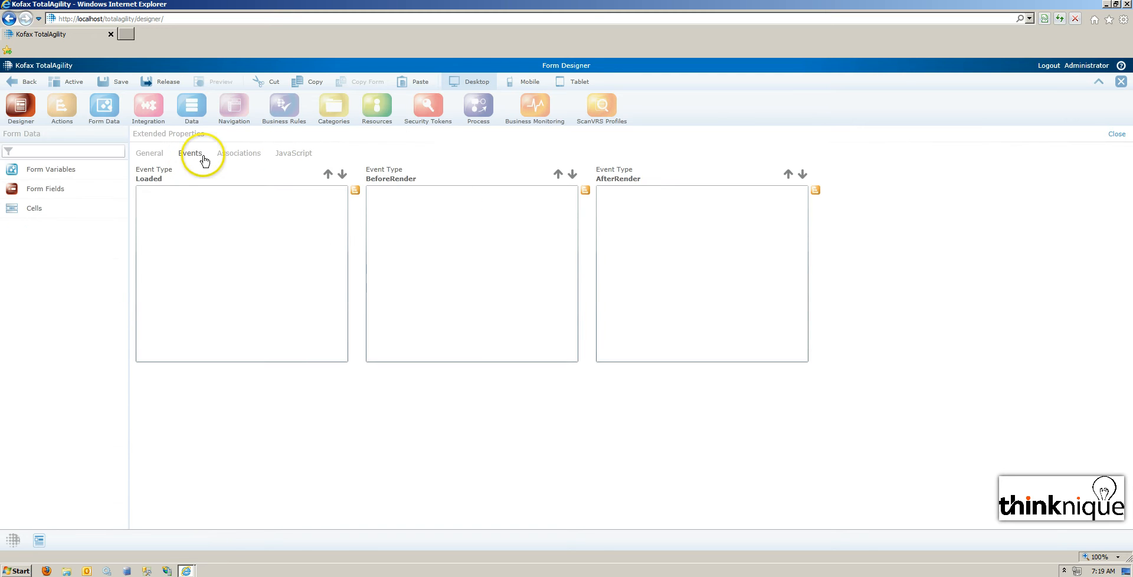
click(815, 189)
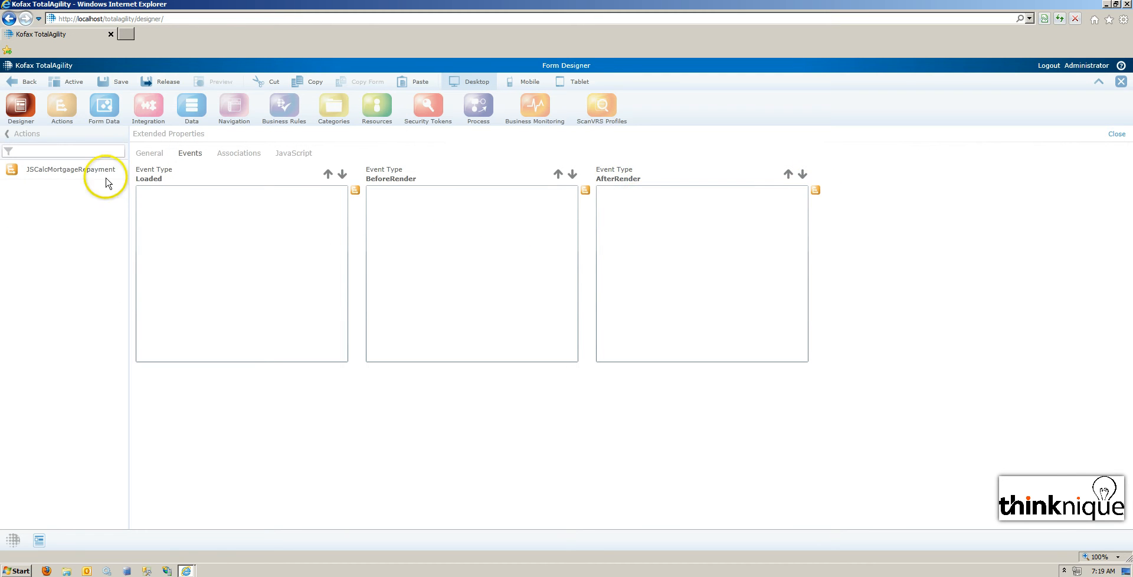
drag(72, 171, 679, 218)
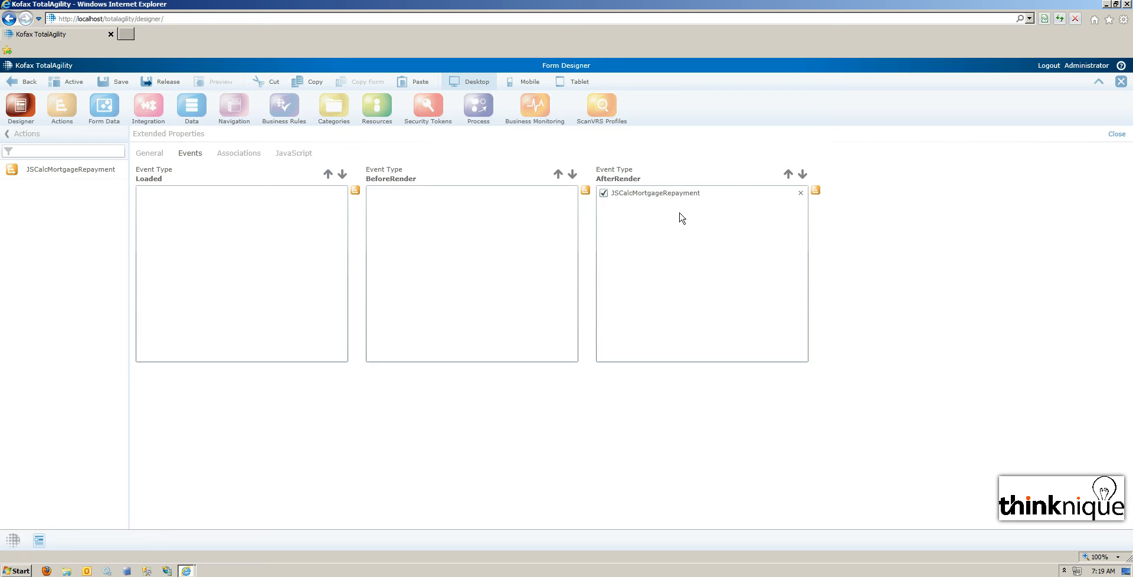
click(1123, 138)
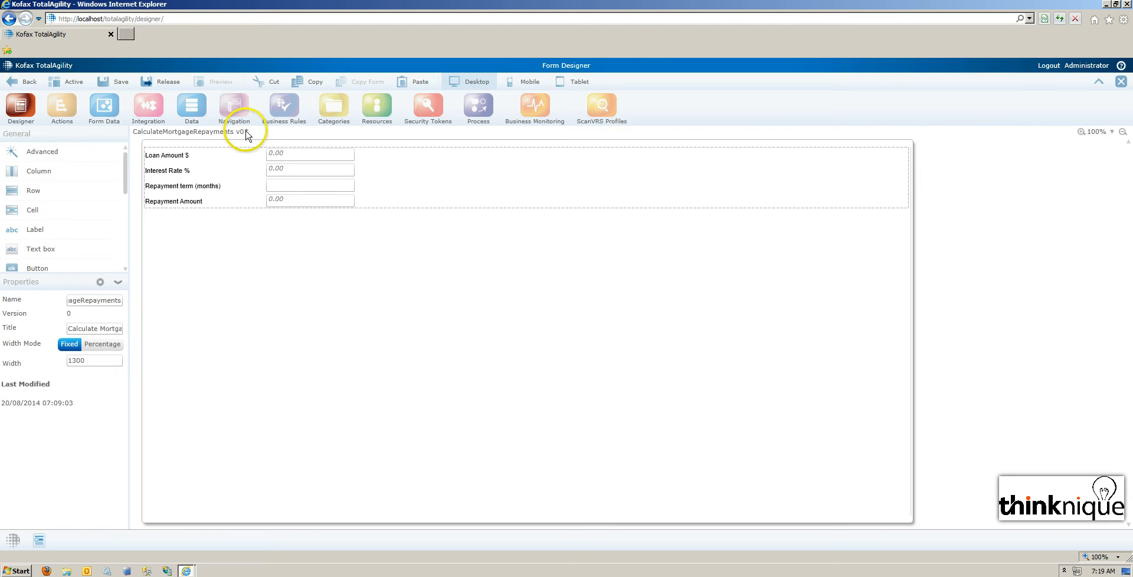
Release the form and load CalculateMortgageRepayments.form in the Calculate Mortgage Repayments browser window.
click(155, 91)
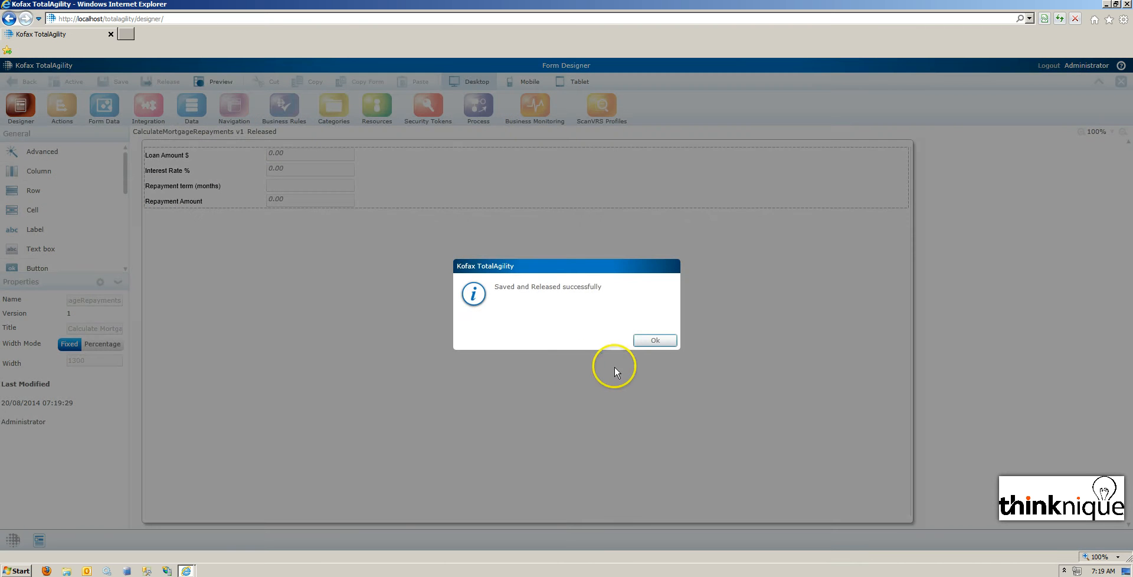
click(654, 341)
double_click(94, 301)
key(ctrl+c)
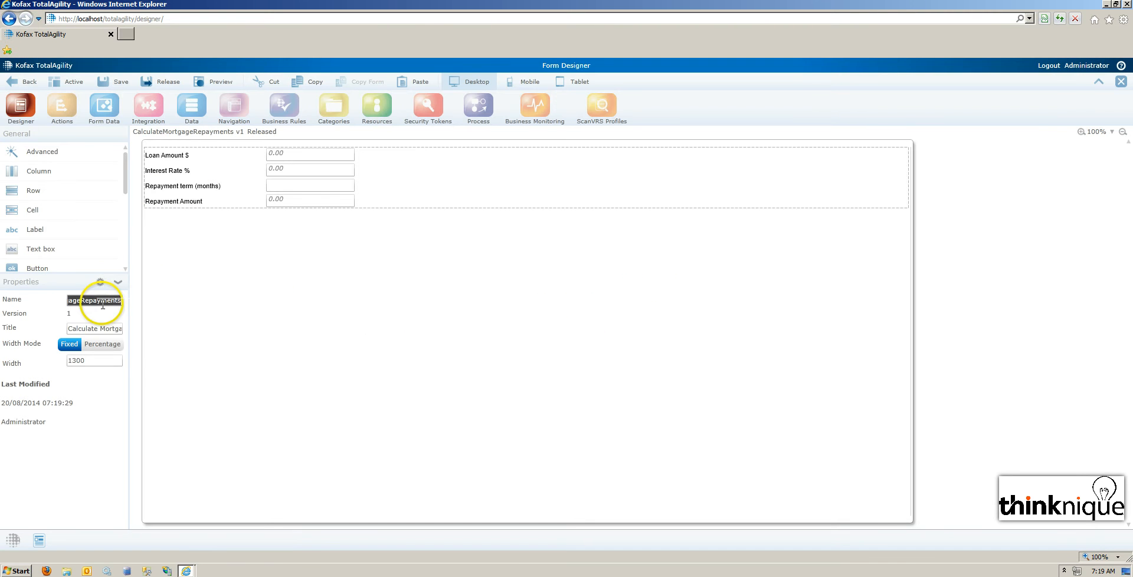
click(186, 571)
click(185, 551)
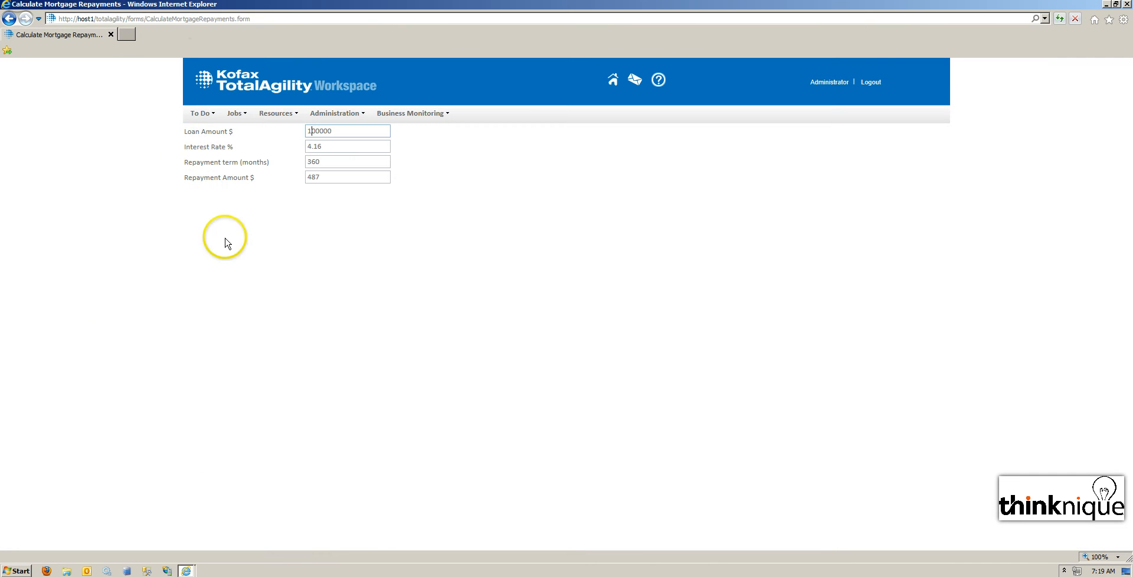
double_click(180, 19)
key(ctrl+v)
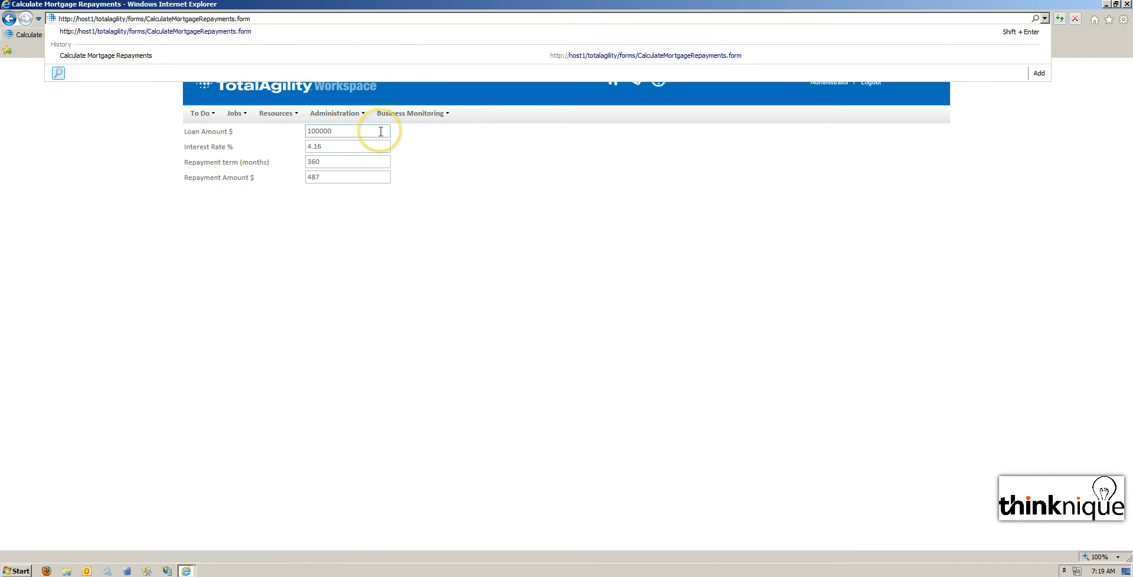
key(Return)
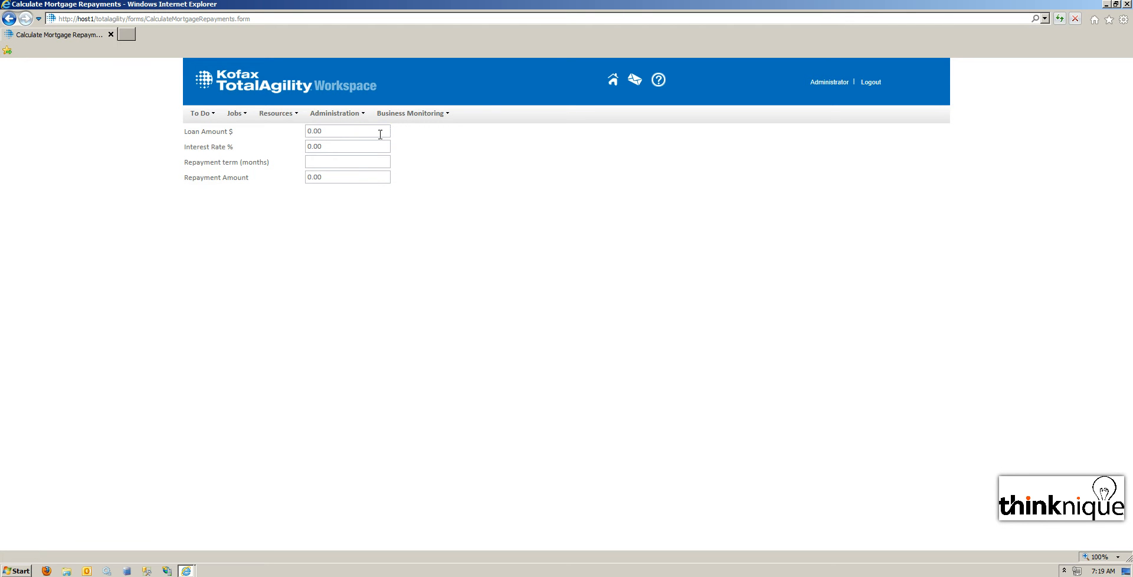
Back in the form designer, set the default text of the Interest Rate % text box to 4.2.
click(184, 570)
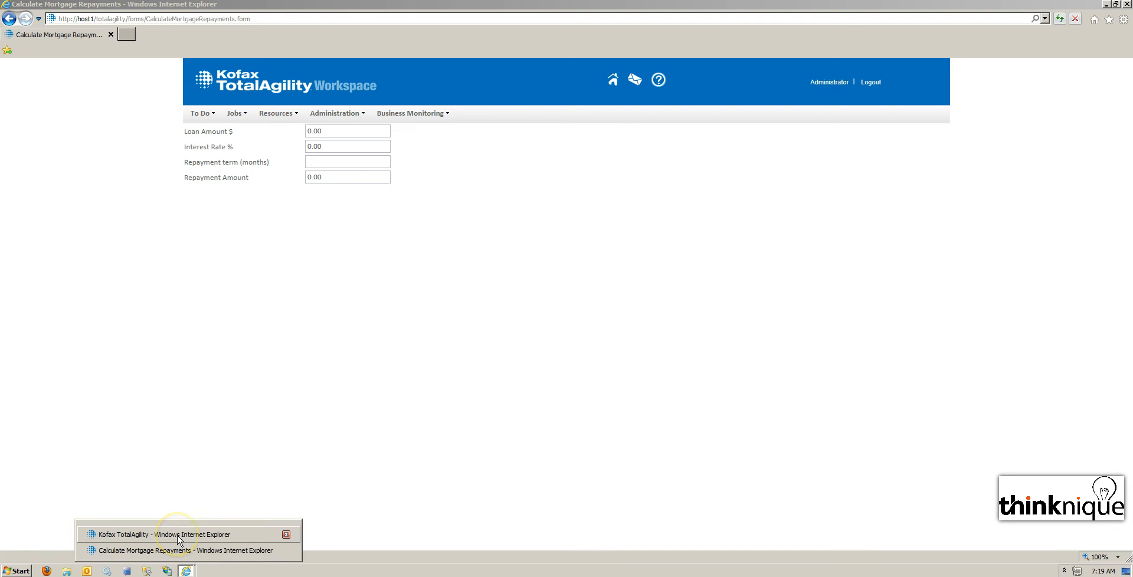
click(179, 535)
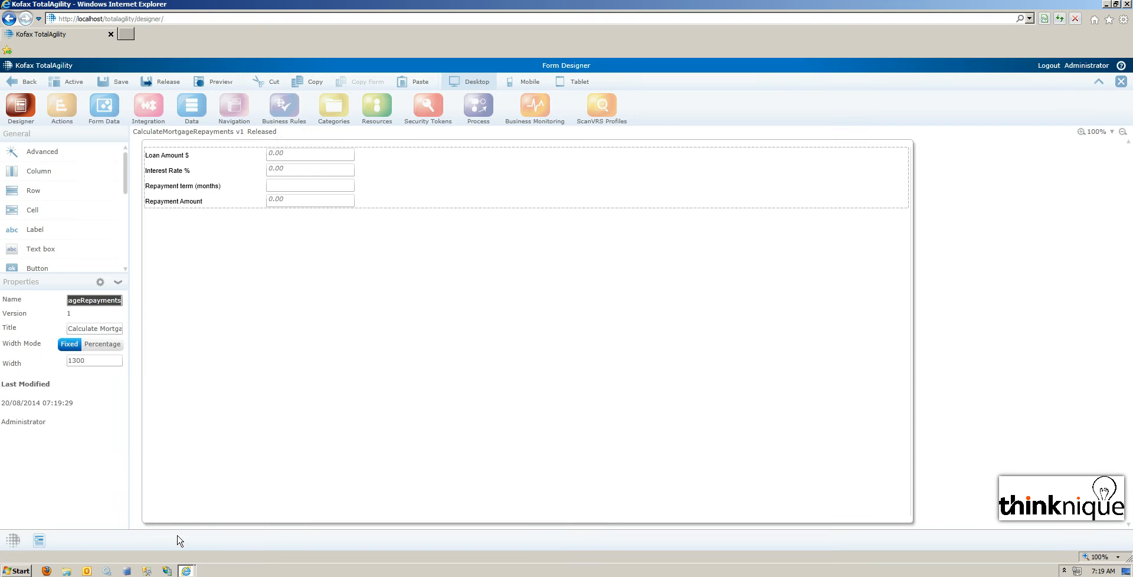
click(287, 171)
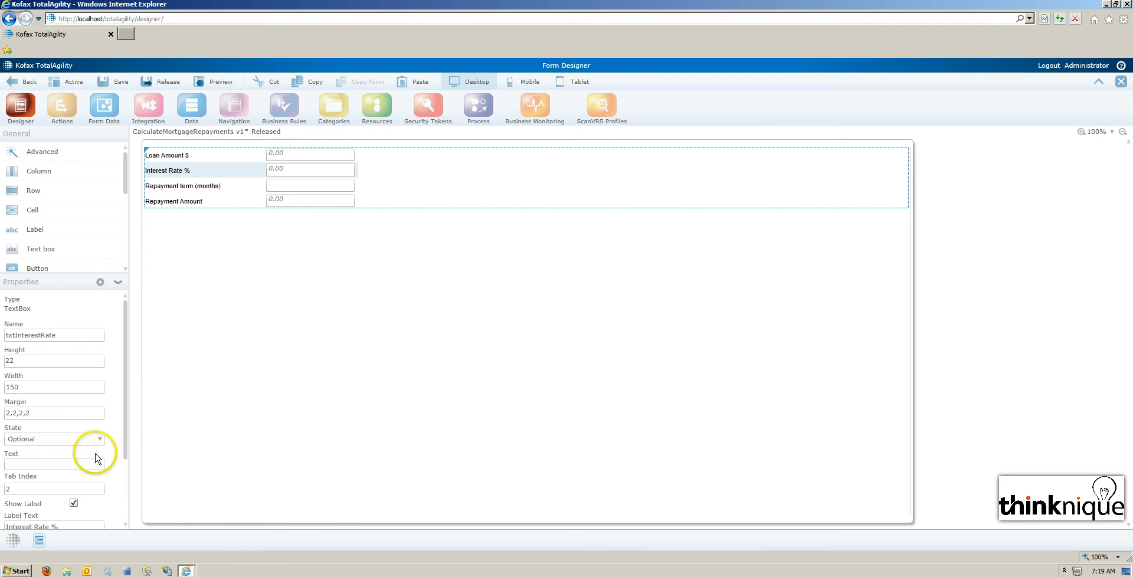
drag(121, 455, 125, 534)
click(38, 376)
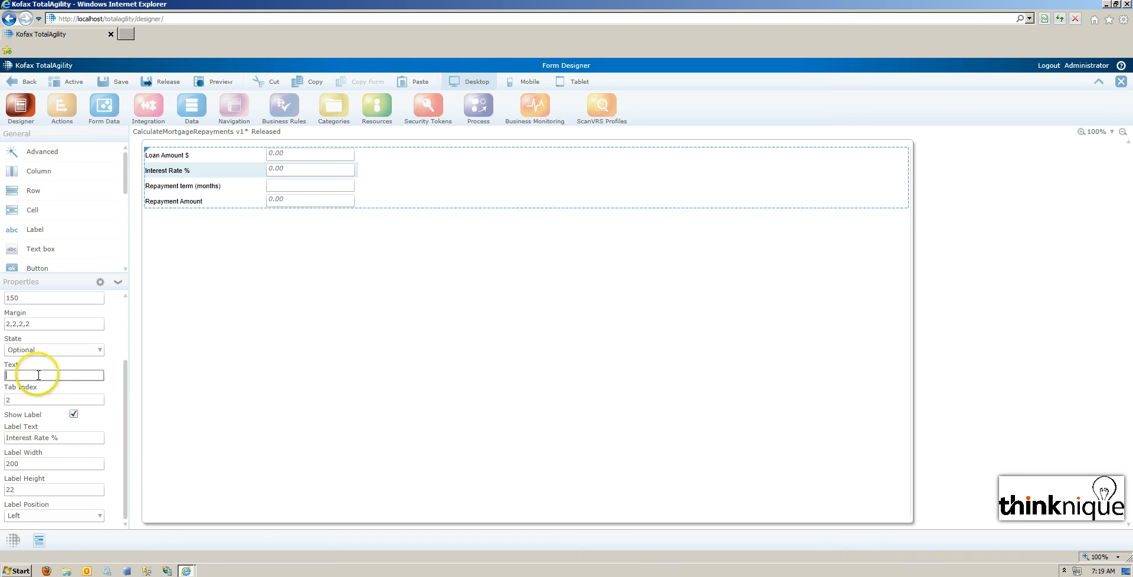
text(4.2)
Set the default text of the Repayment term (months) text box to 360.
click(287, 188)
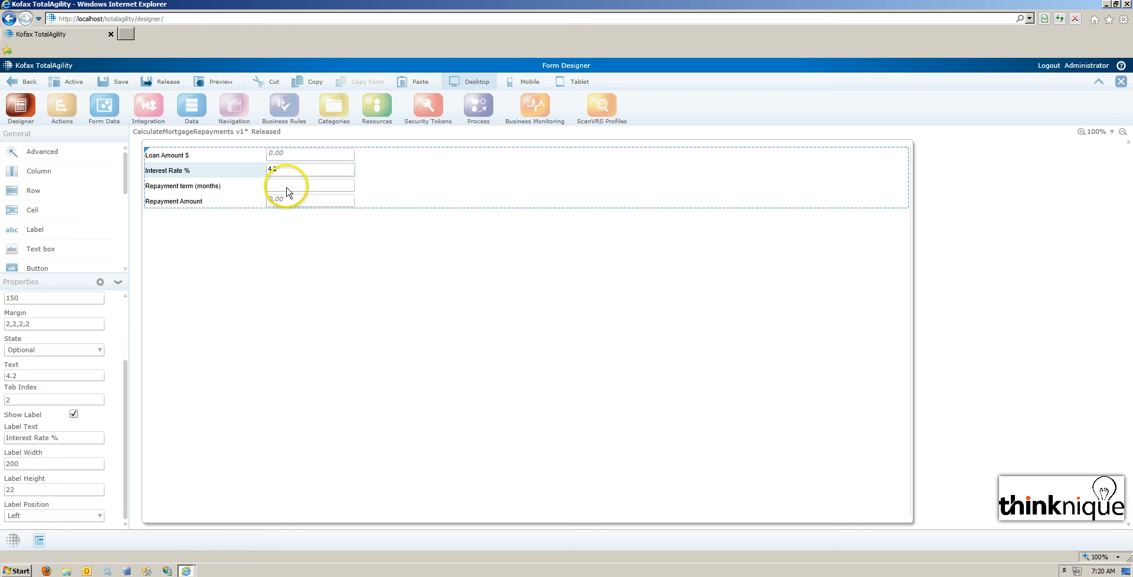
click(47, 375)
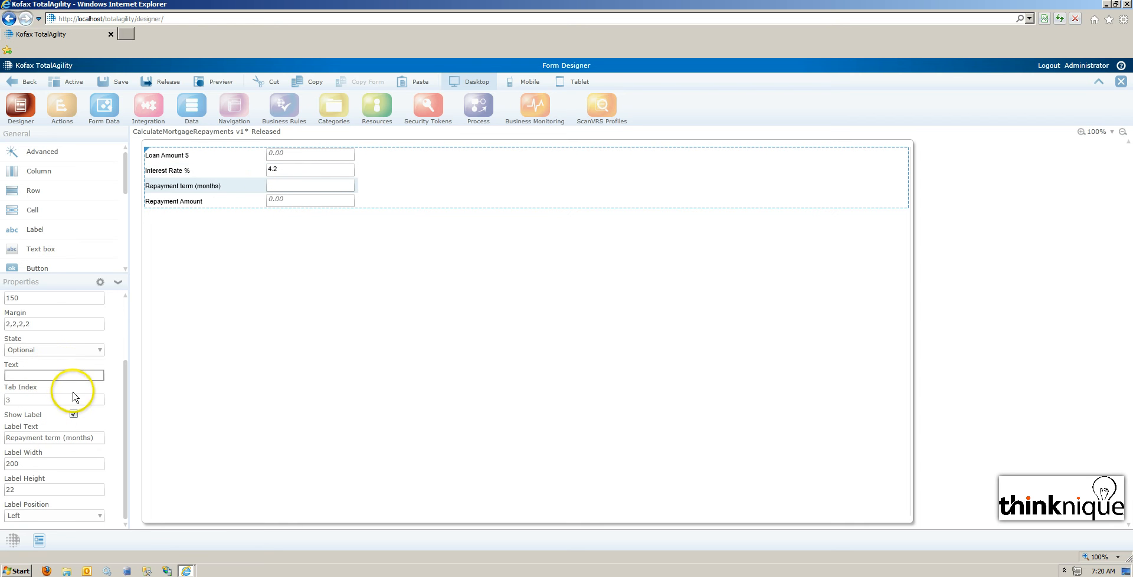
text(360)
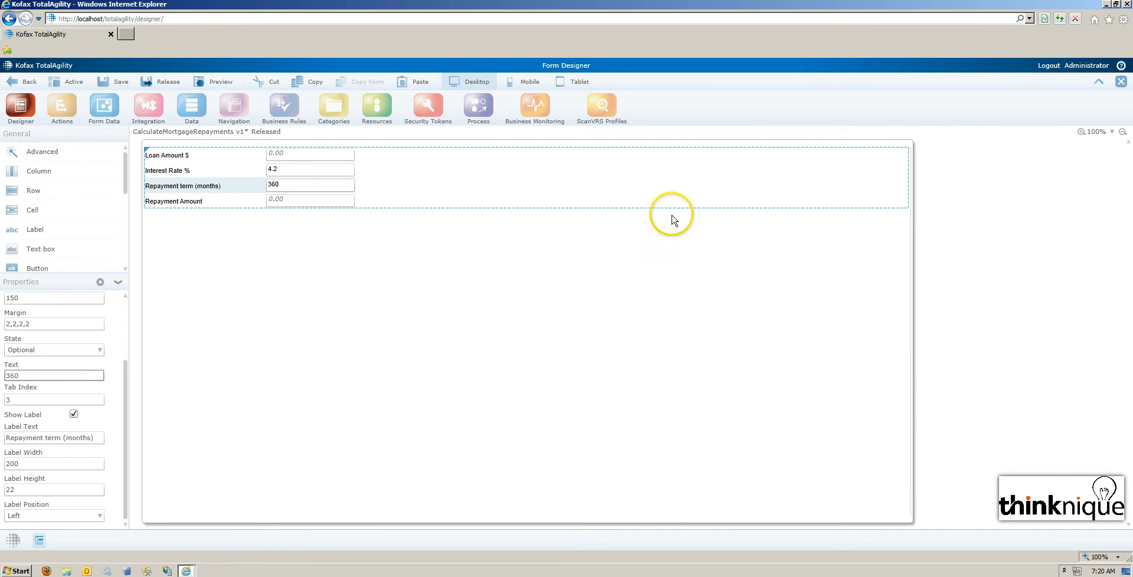
Release the form with its new default field values.
click(239, 231)
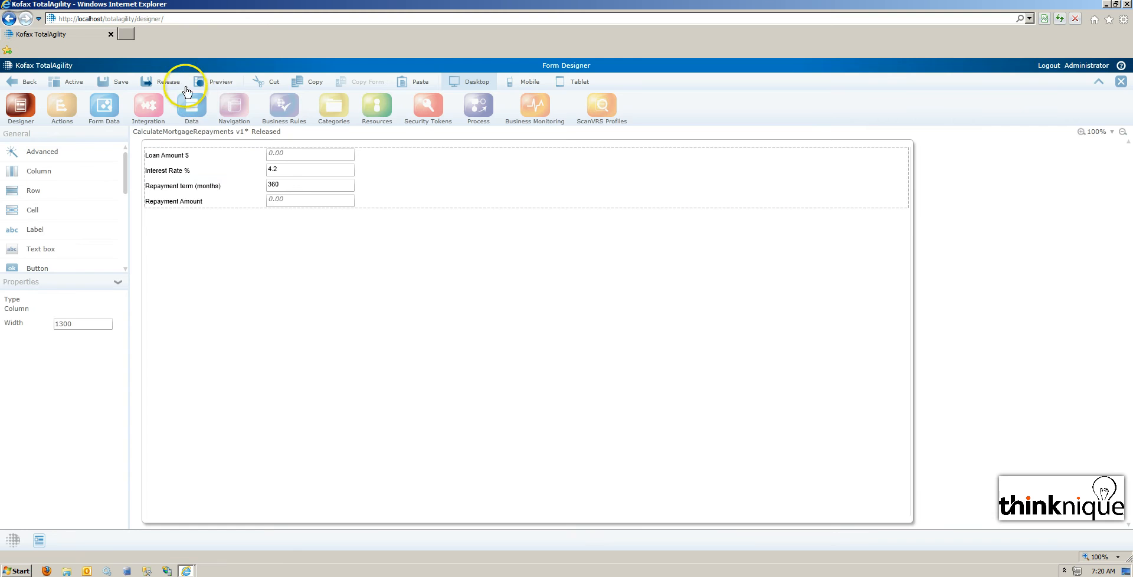
click(160, 82)
click(654, 340)
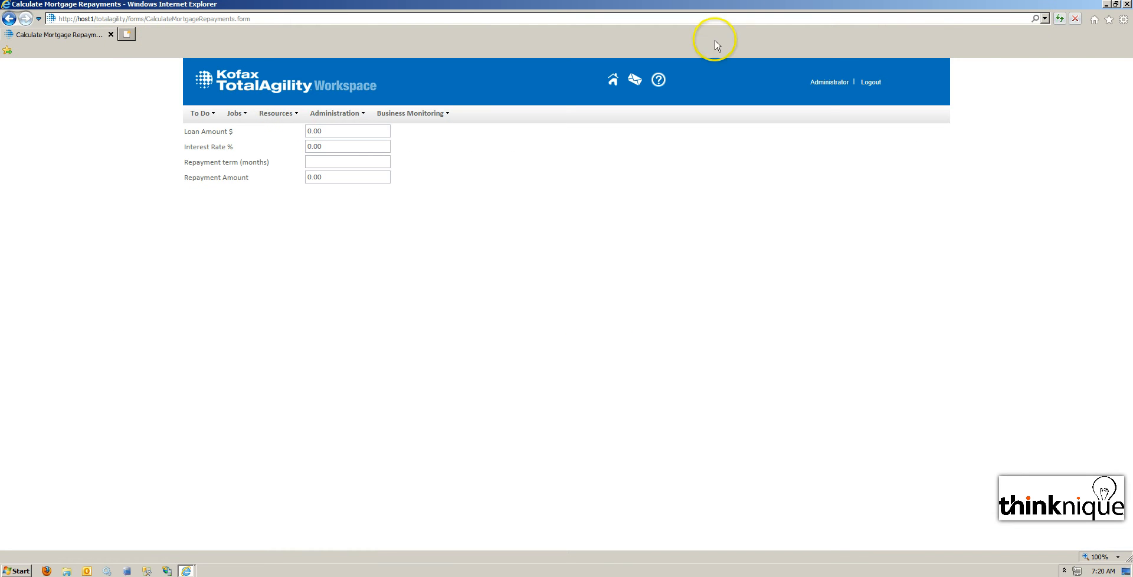
Reload the released form page and enter 100000 as the loan amount to test the repayment calculation.
click(1059, 18)
click(310, 131)
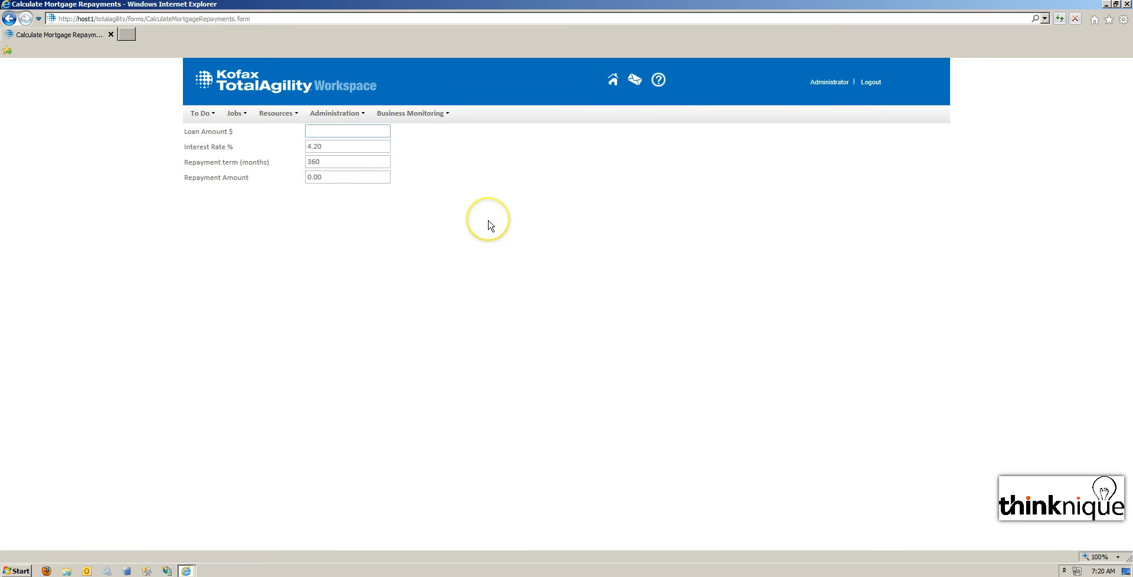
text(100000)
In the form designer, correct the misspelled reate argument to rate in the JSCalcMortgageRepayment script and accept the change.
click(185, 571)
click(362, 471)
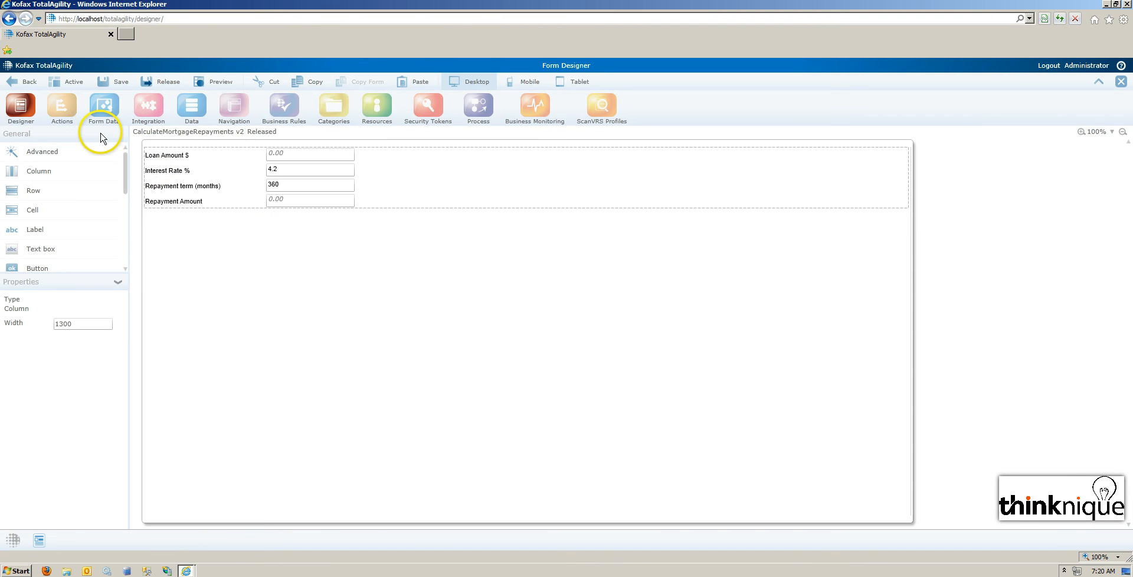
click(62, 102)
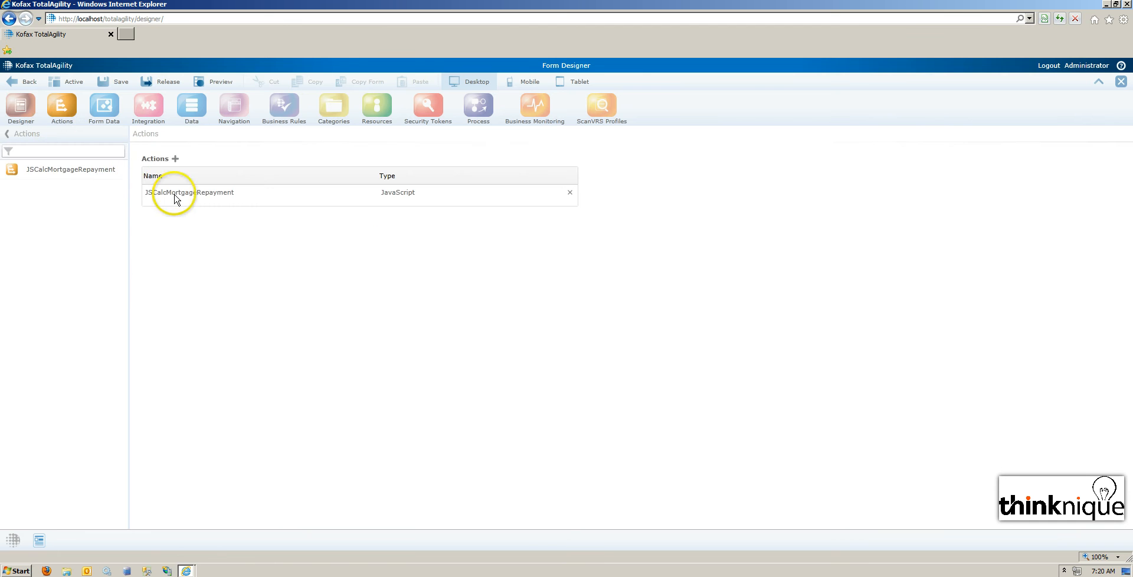
click(208, 199)
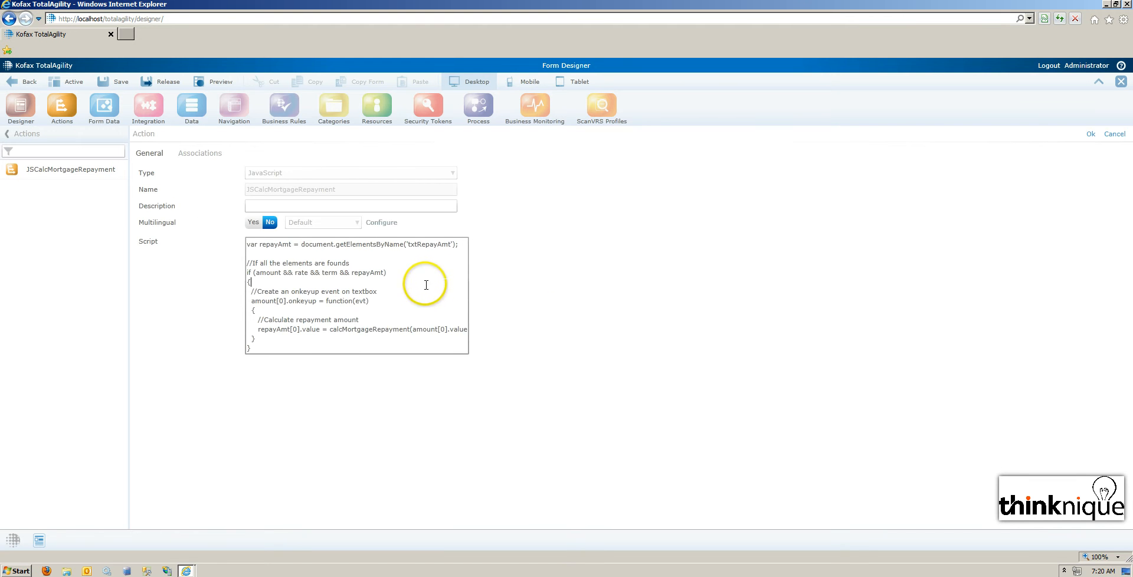
scroll(425, 283, up, 1)
scroll(375, 295, down, 1)
drag(415, 330, 471, 332)
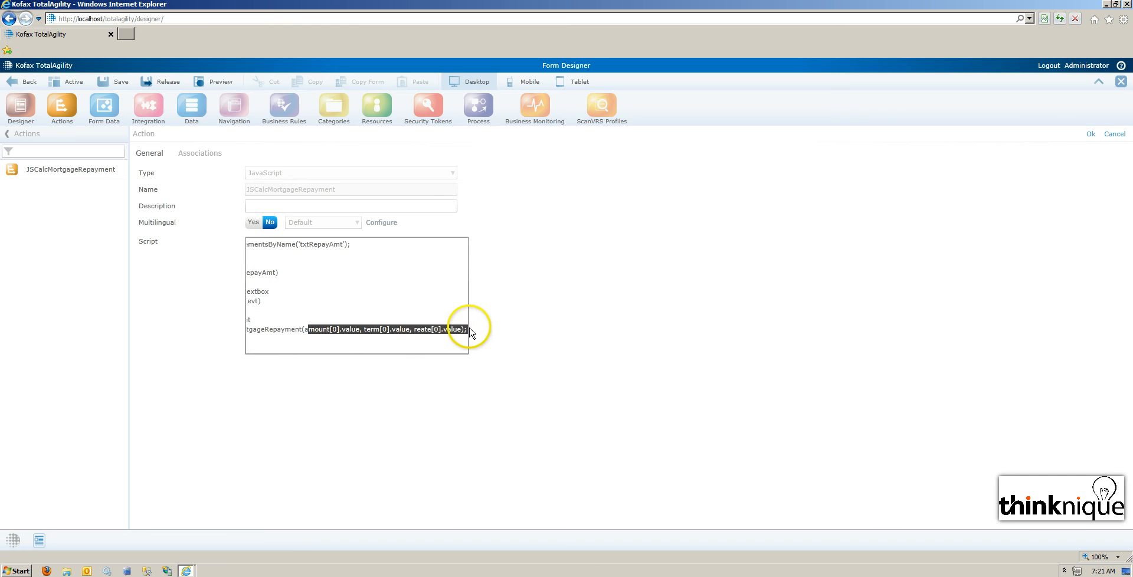
click(405, 330)
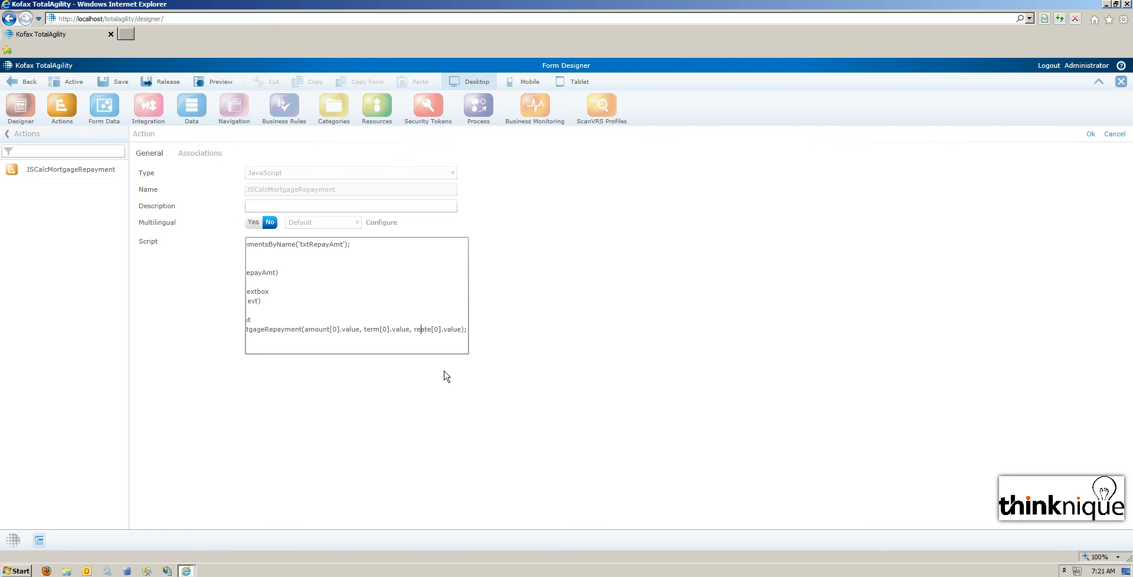
key(Delete)
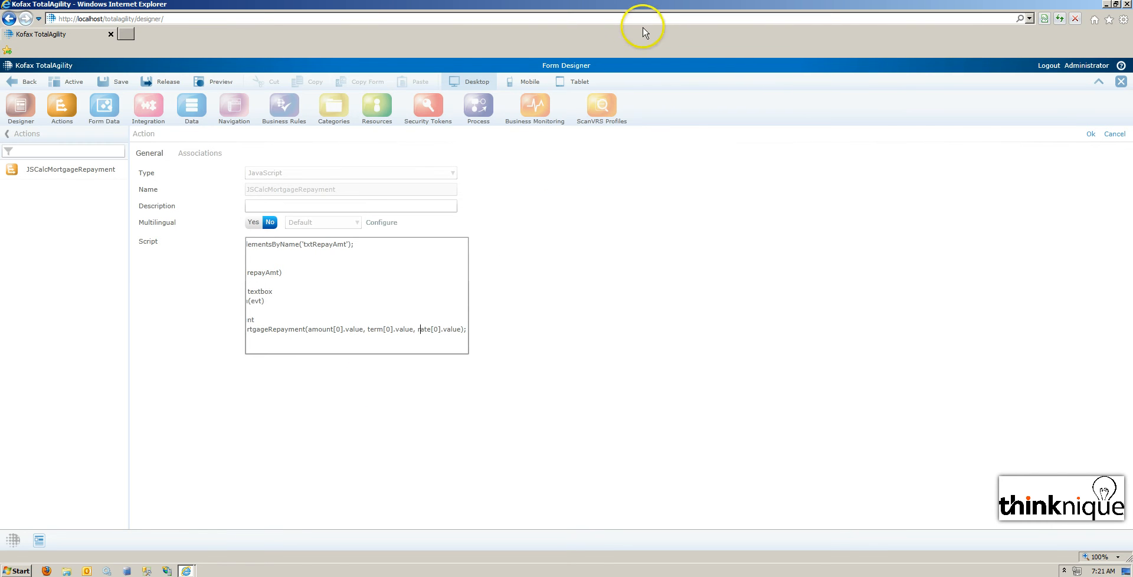
click(1090, 134)
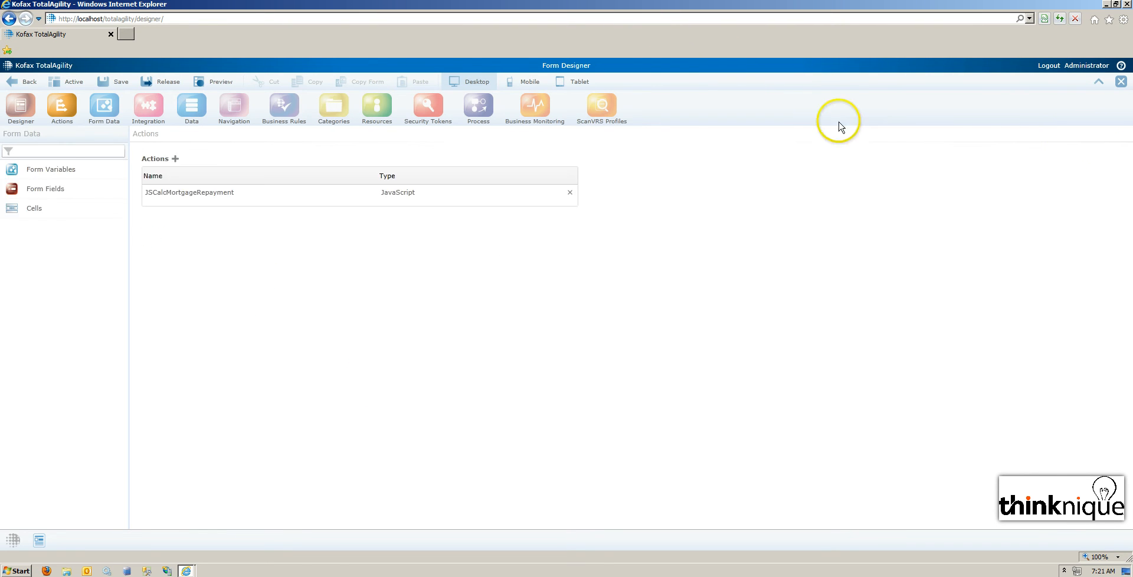
Release the form with the corrected script and reload the released form page.
click(160, 81)
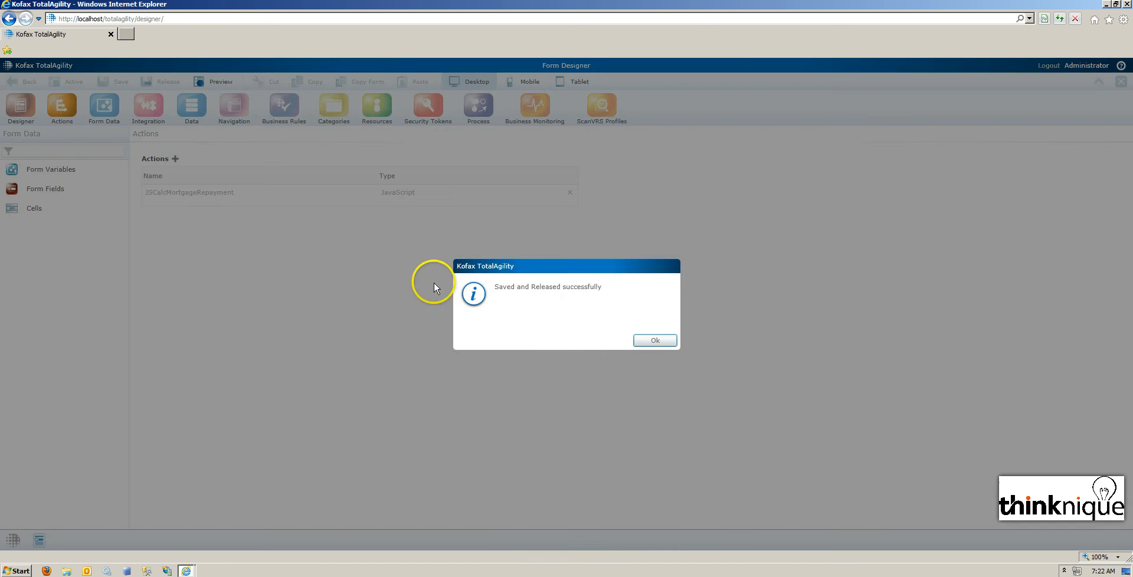
click(655, 340)
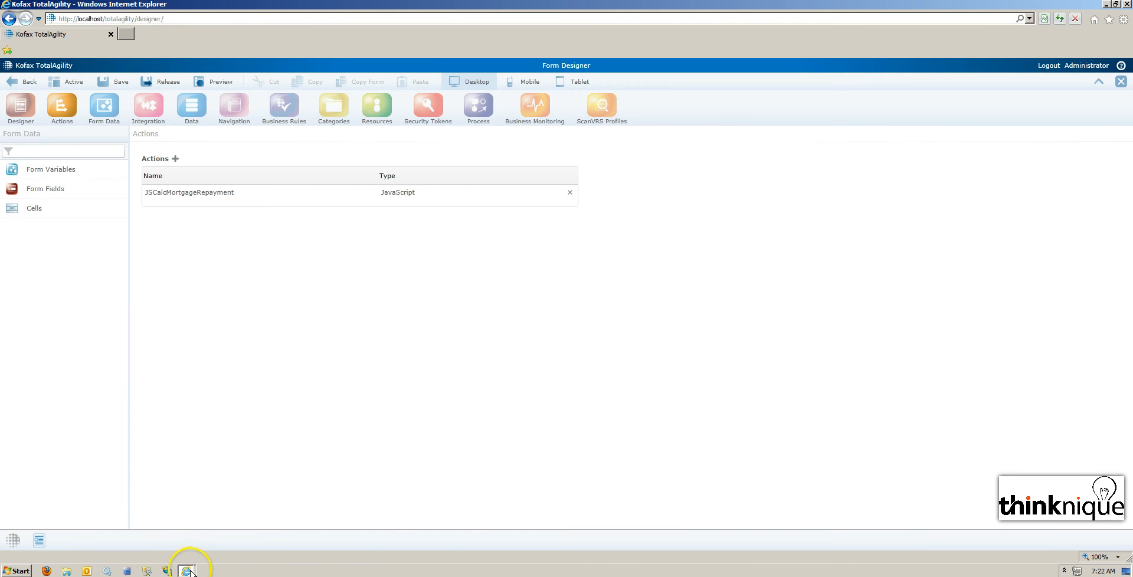
mouse_move(189, 571)
click(195, 550)
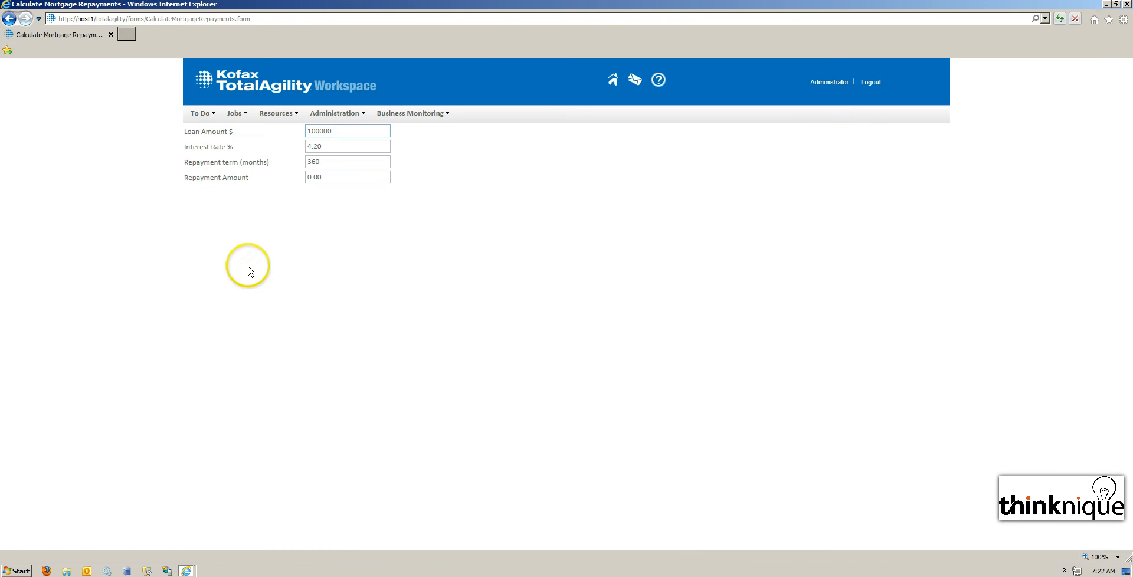
click(1059, 18)
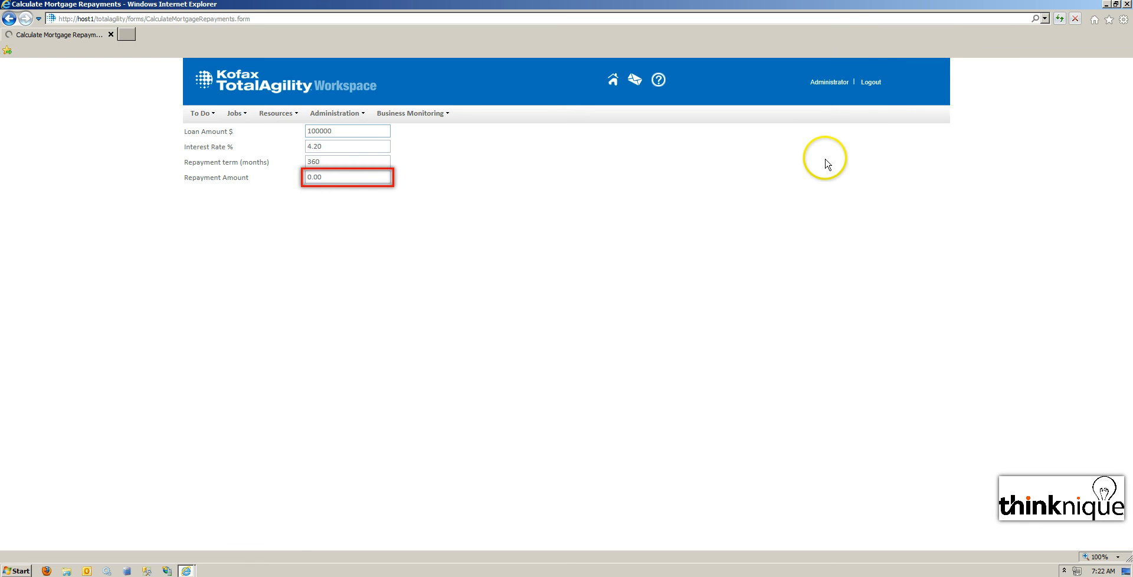
Enter 300000 as the loan amount to test the repayment calculation.
click(382, 133)
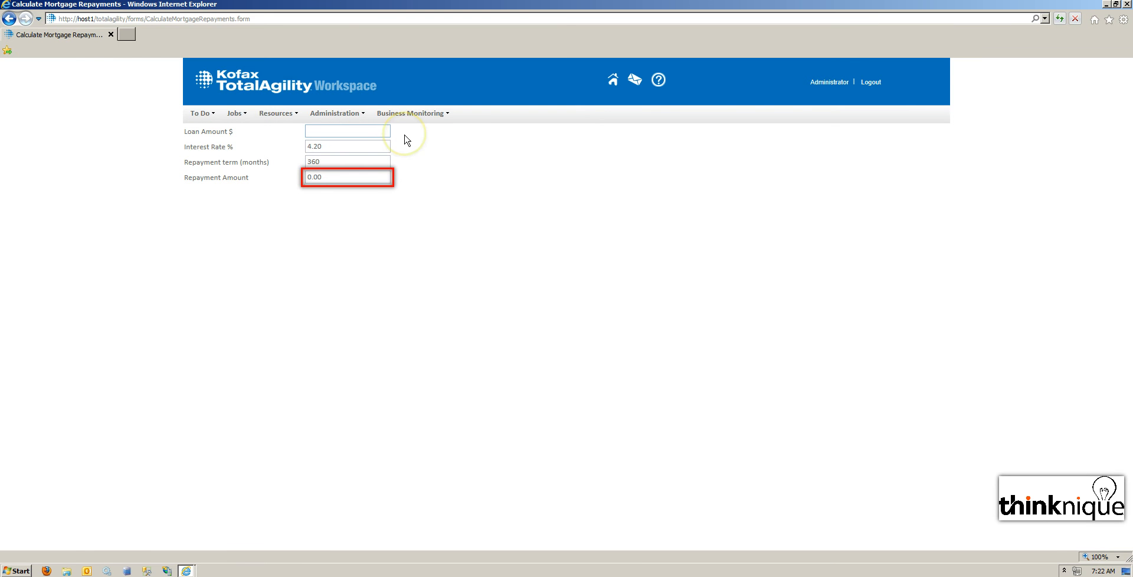
text(100000)
key(Delete)
key(Tab)
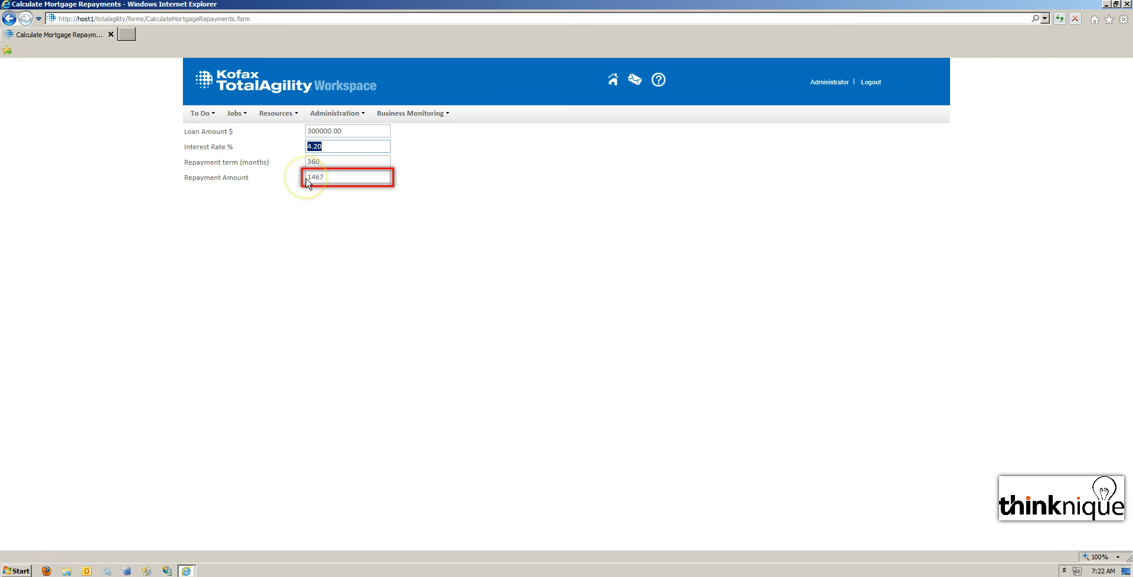
Set the interest rate to 1 and the repayment term to 120 months, checking whether the repayment amount recalculates.
text(1)
key(Tab)
text(120)
drag(345, 180, 278, 179)
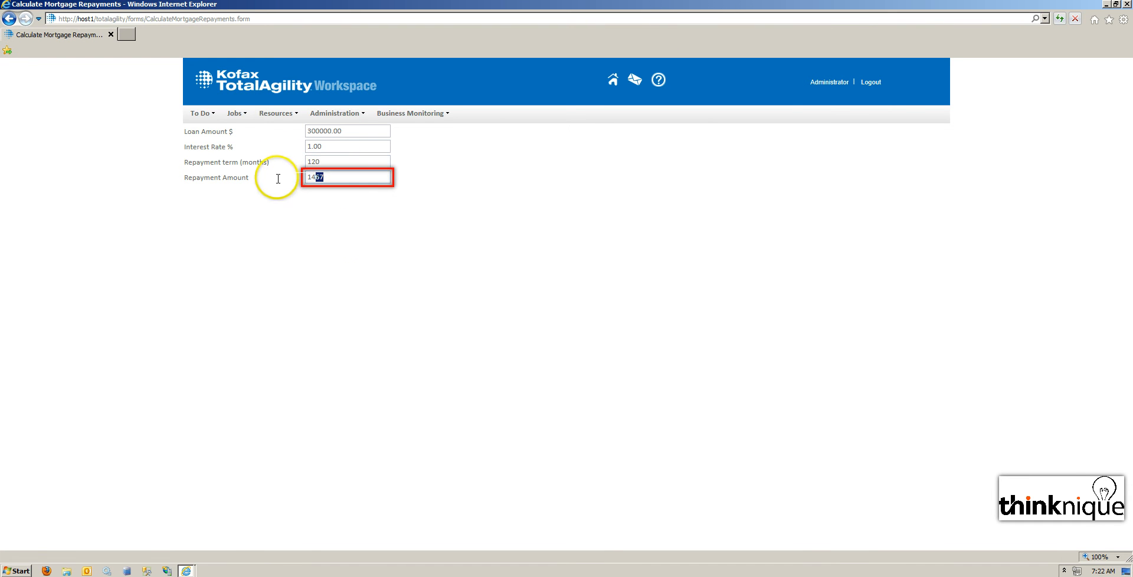
click(357, 234)
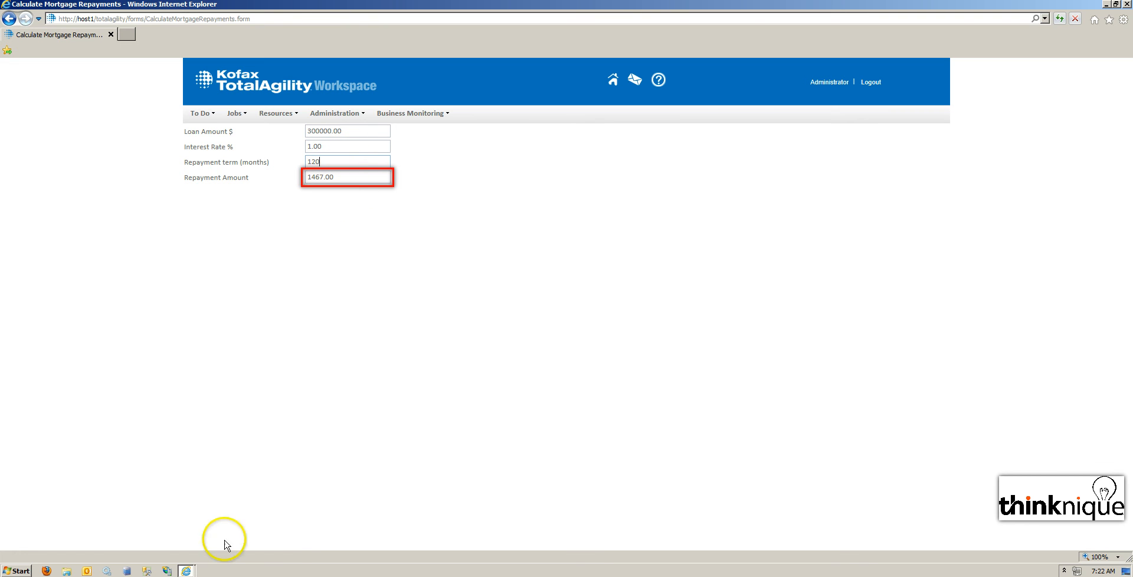
Back in the form designer, duplicate the amount[0].onkeyup handler and its comment in the JSCalcMortgageRepayment script.
mouse_move(190, 573)
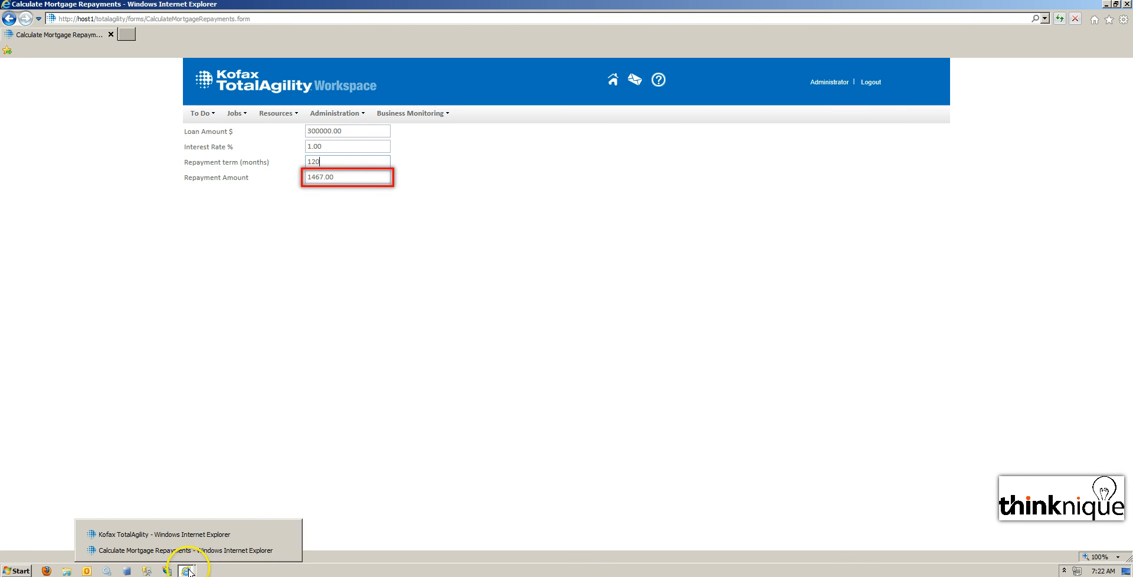
click(188, 534)
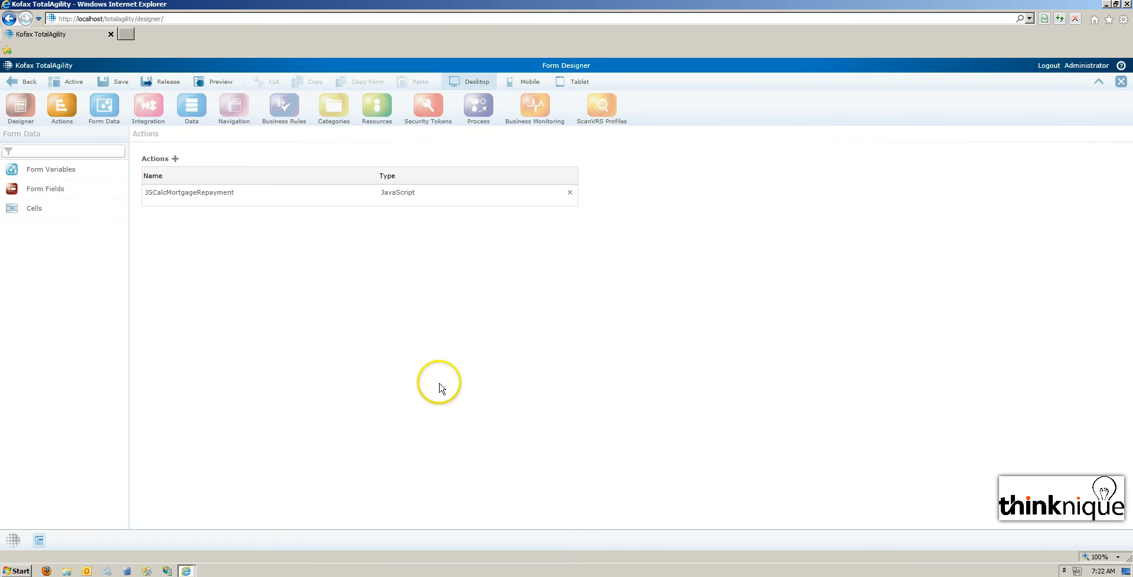
click(256, 200)
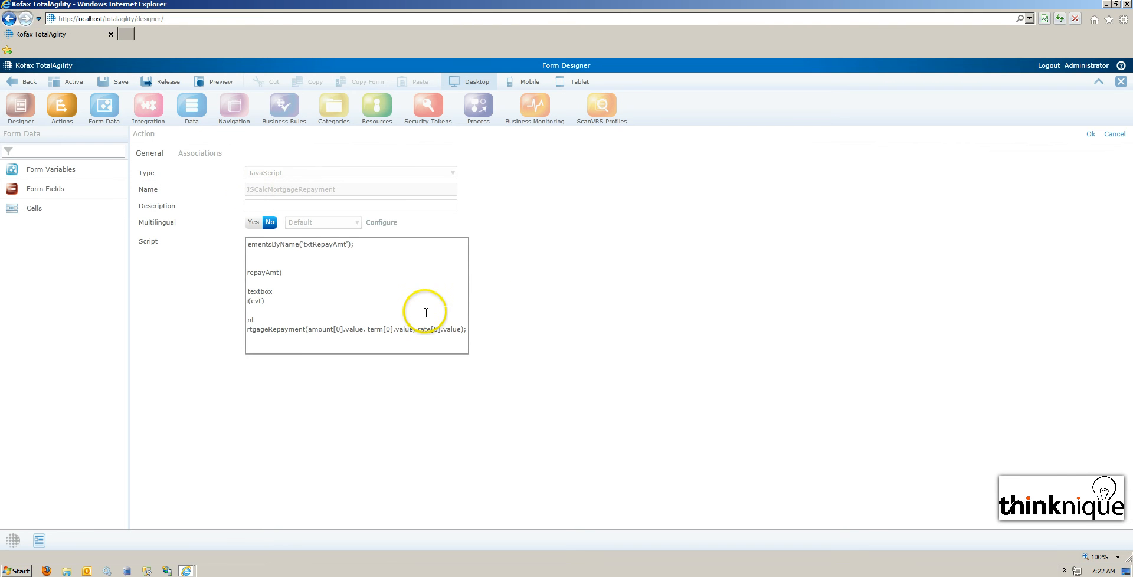
scroll(422, 308, down, 3)
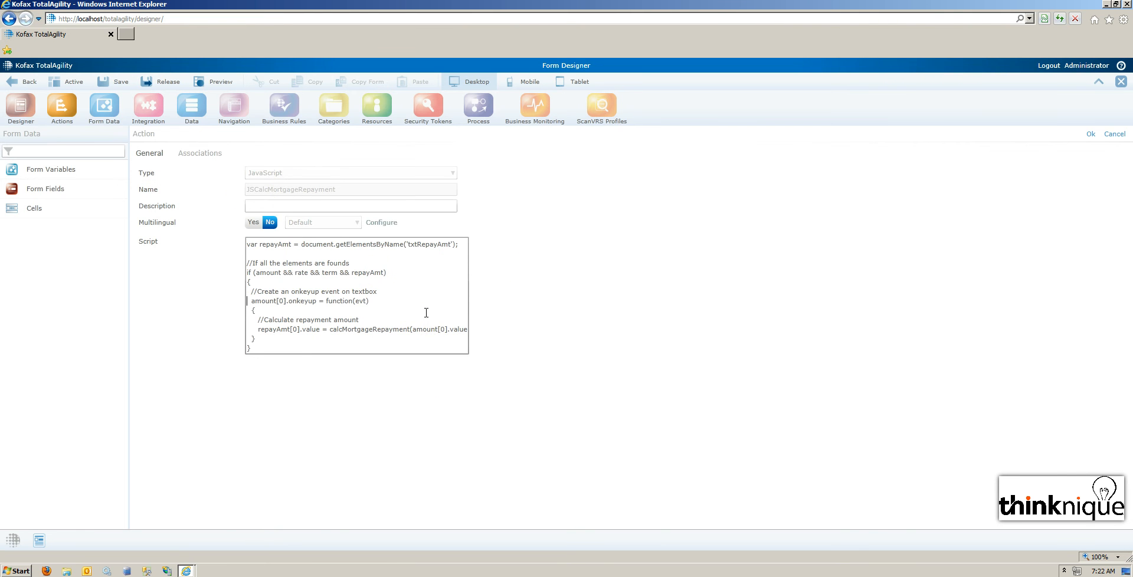
key(shift+Down)
key(shift+Down)
key(shift+Down)
key(shift+Down)
key(shift+Down)
key(shift+Down)
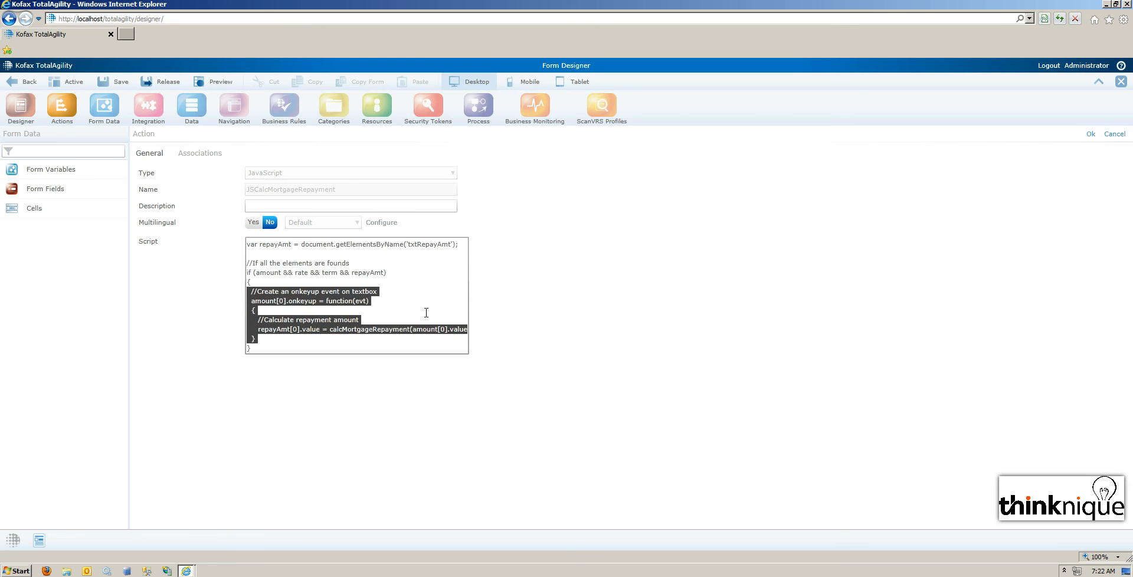
key(End)
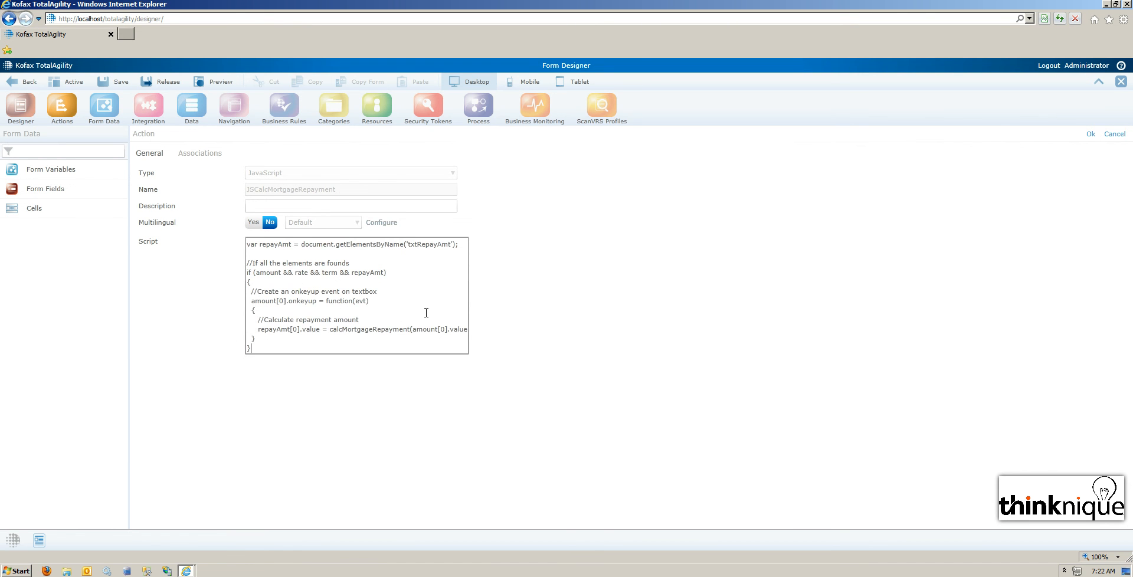
key(Return)
key(ctrl+v)
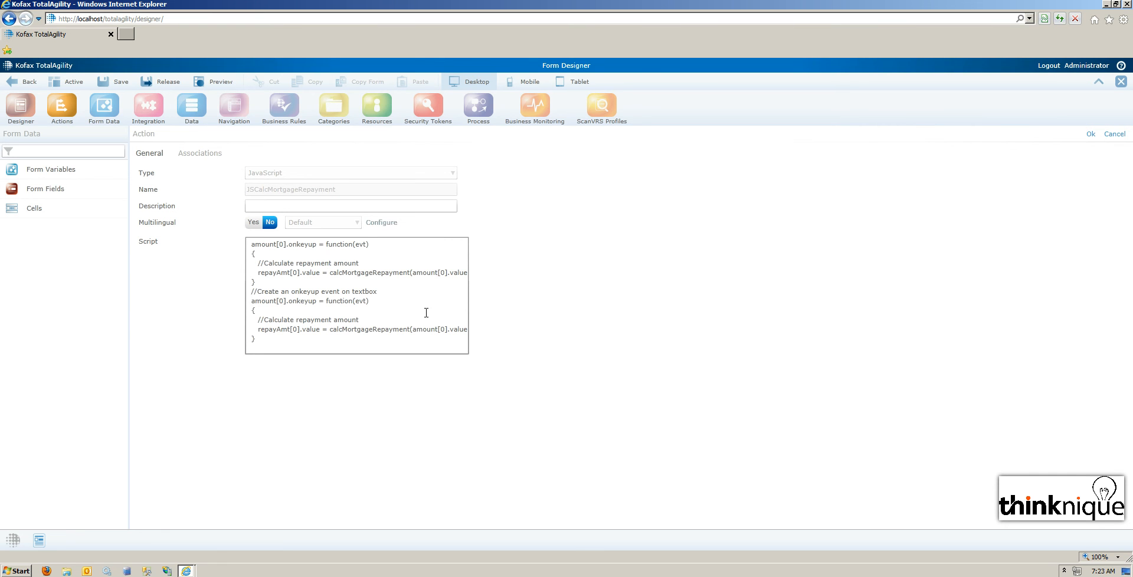
Change the duplicated handler's target from amount[0] to rate[0].
key(Delete)
key(Delete)
key(Delete)
key(Delete)
key(Delete)
key(Delete)
key(Delete)
scroll(426, 312, up, 3)
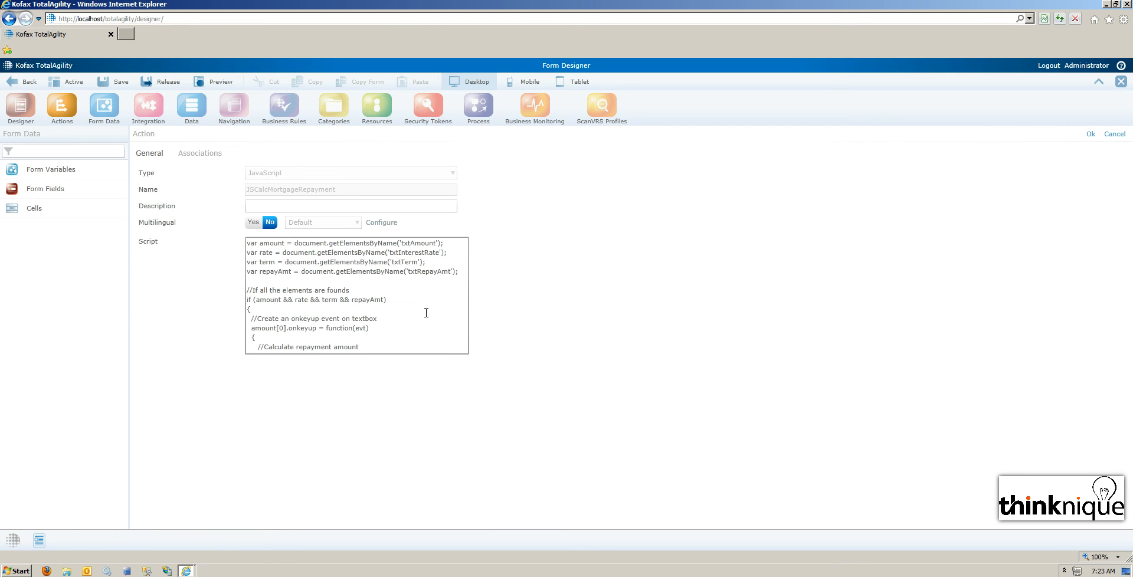
scroll(426, 312, down, 3)
text(rate)
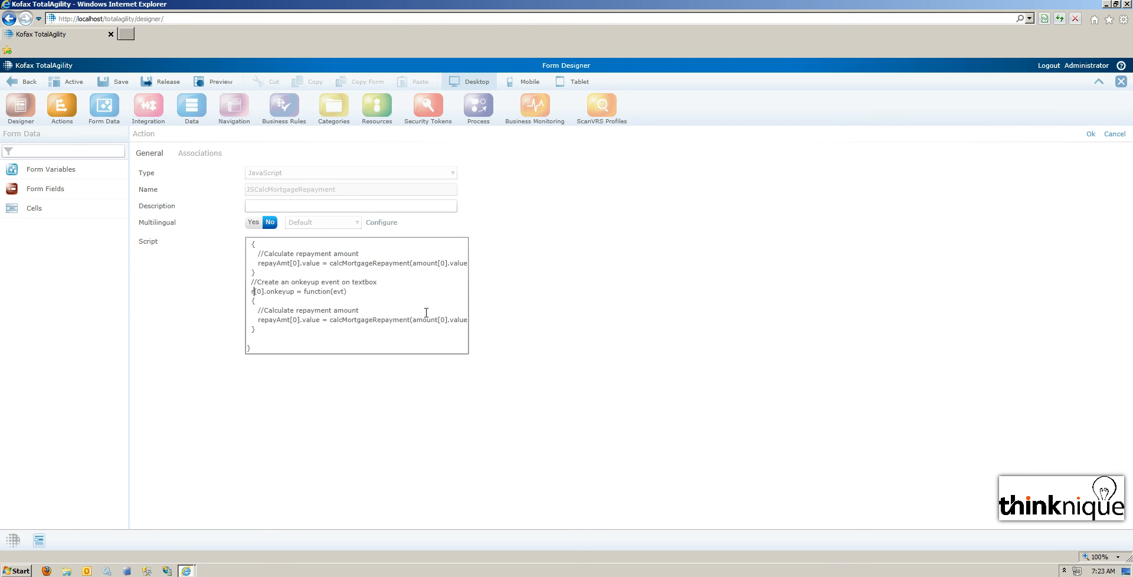
Amend the two handler comments so they refer to the rate textbox and the amount textbox respectively.
click(359, 292)
click(352, 282)
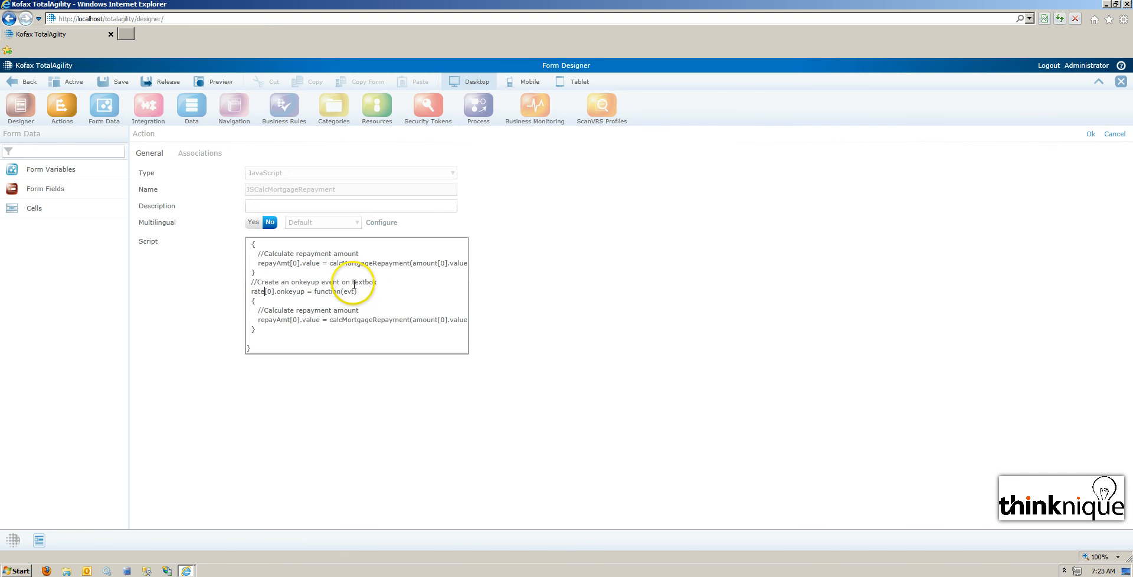
text(rate)
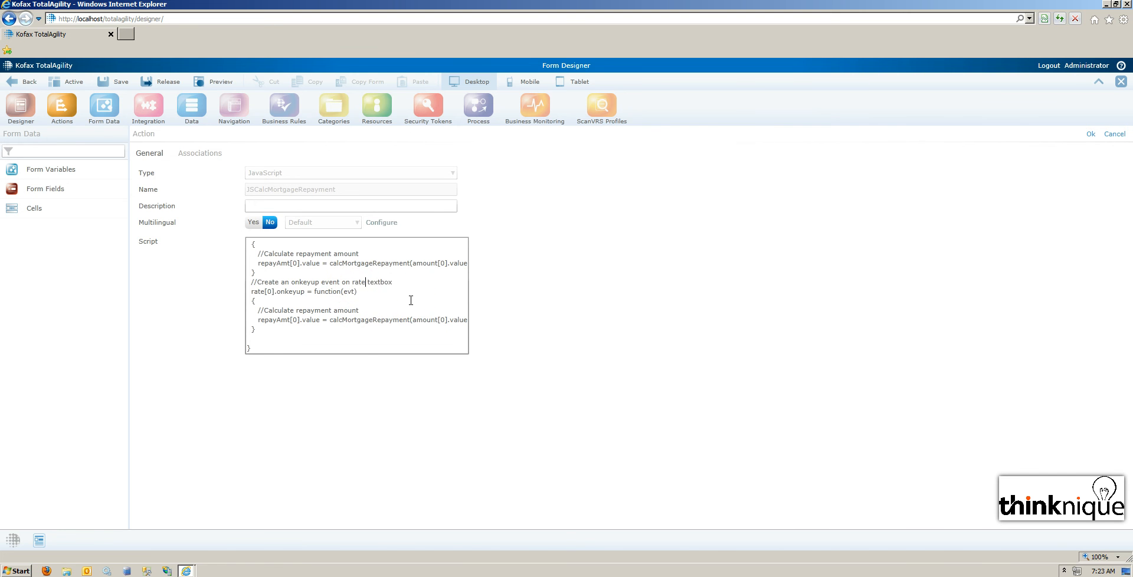
scroll(410, 300, up, 2)
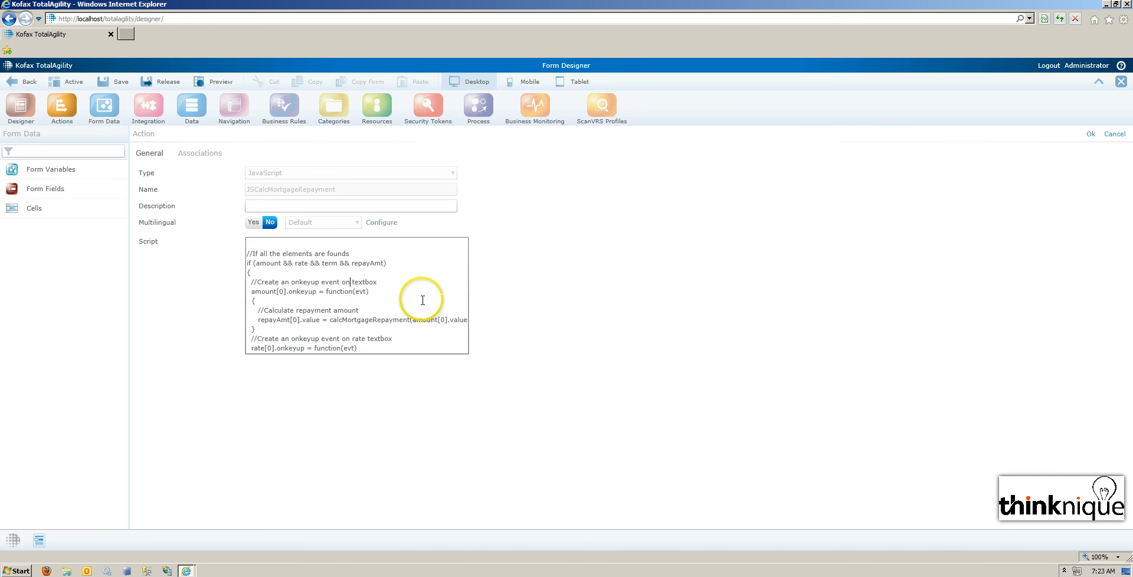
text(amount)
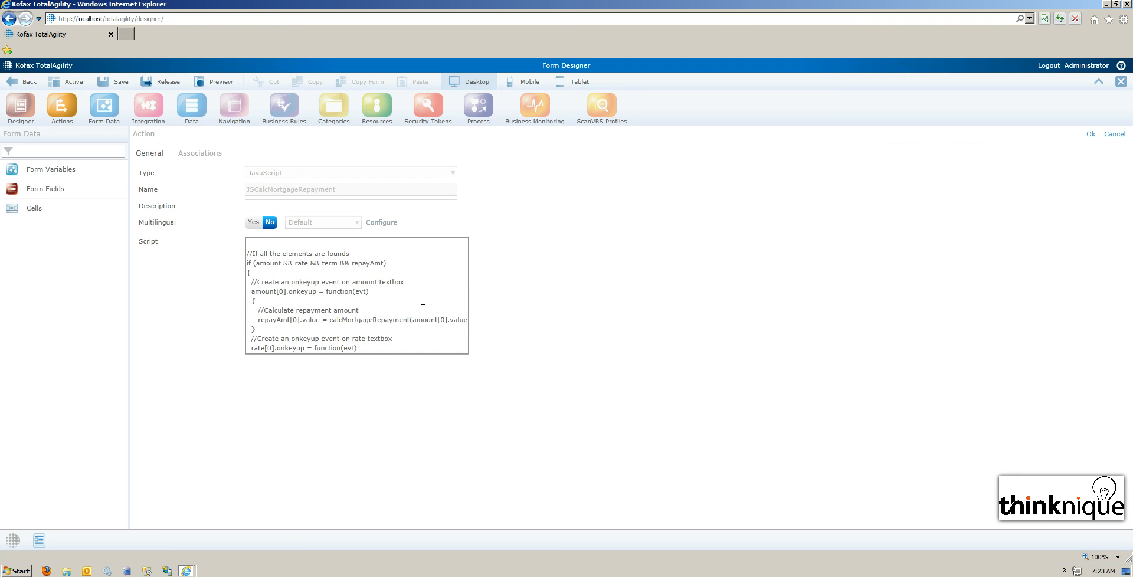
Duplicate the rate[0].onkeyup handler and its comment directly below the original block.
scroll(422, 301, down, 2)
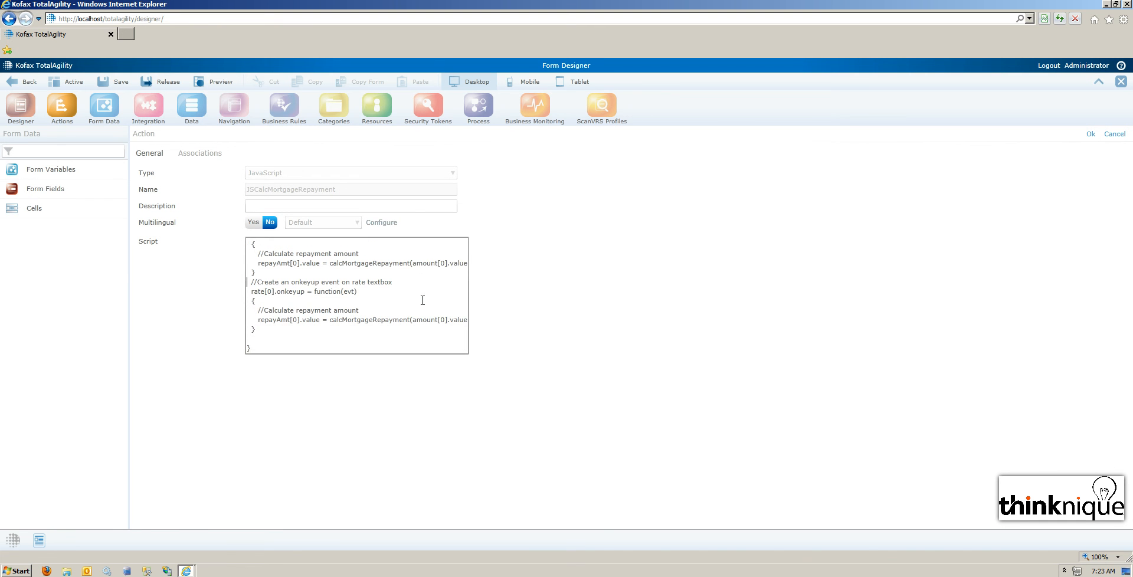
key(shift+Down)
key(shift+Down)
key(shift+Down)
key(shift+Down)
key(shift+Down)
key(shift+Down)
key(ctrl+c)
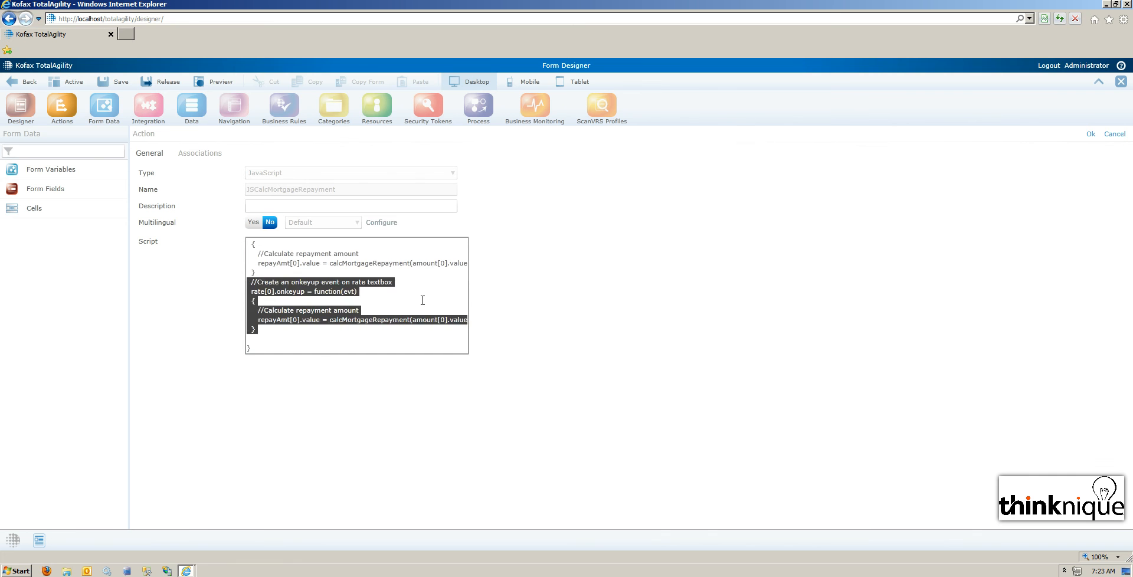
key(Right)
key(ctrl+v)
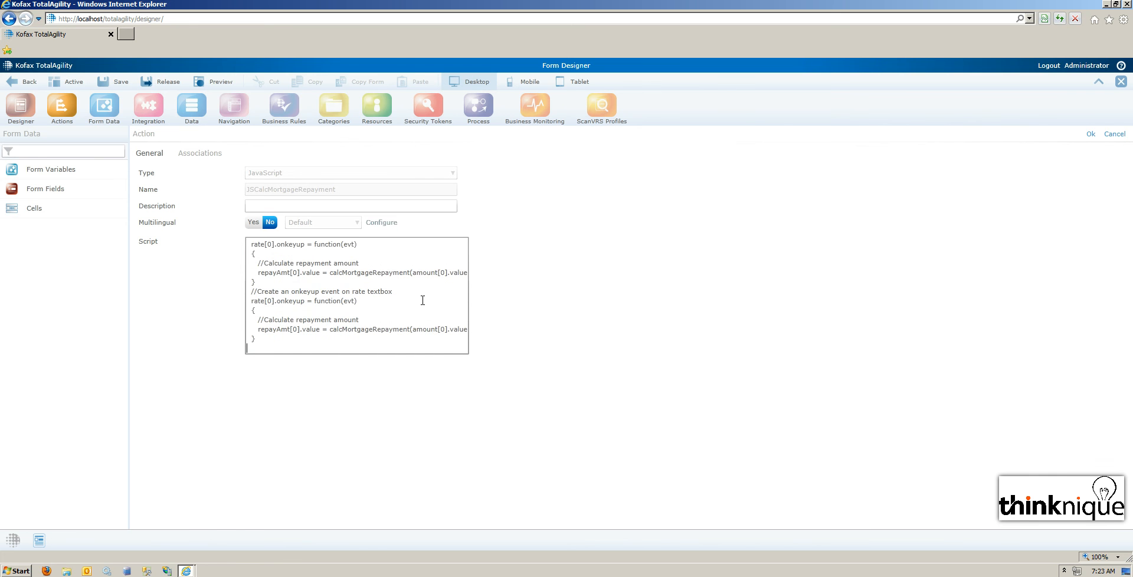
Change the newest handler to term[0].onkeyup, make its comment refer to the term textbox, and accept the script.
double_click(359, 292)
text(term)
double_click(259, 301)
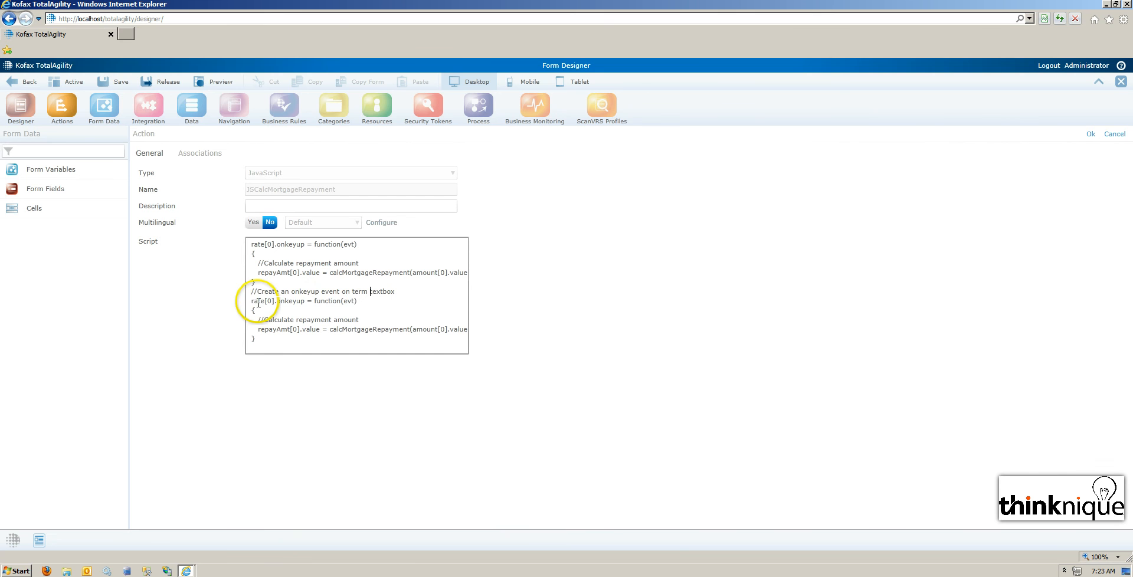
text(term)
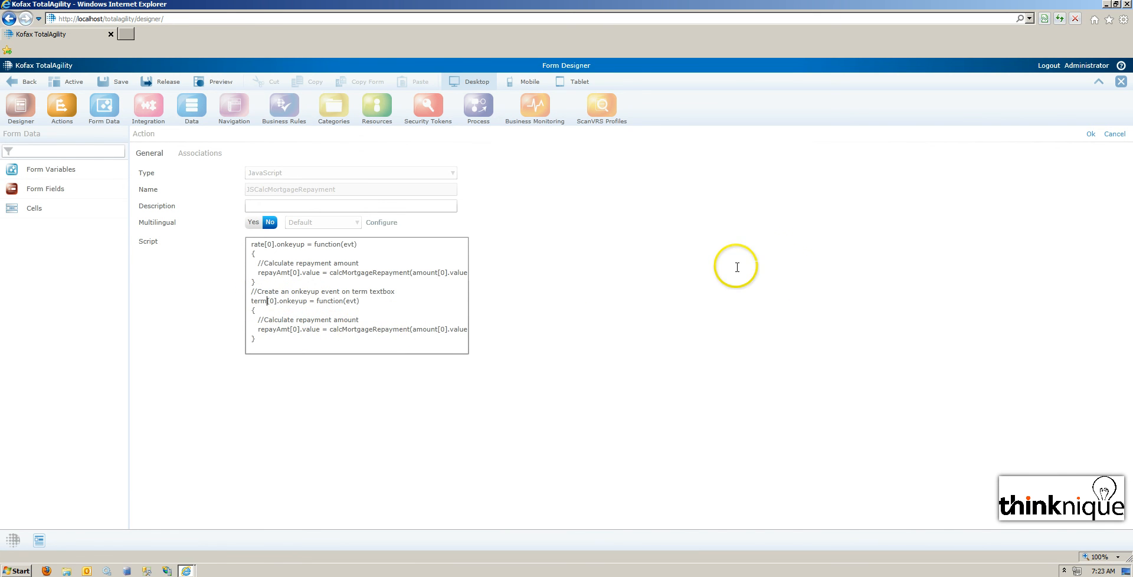
click(1091, 135)
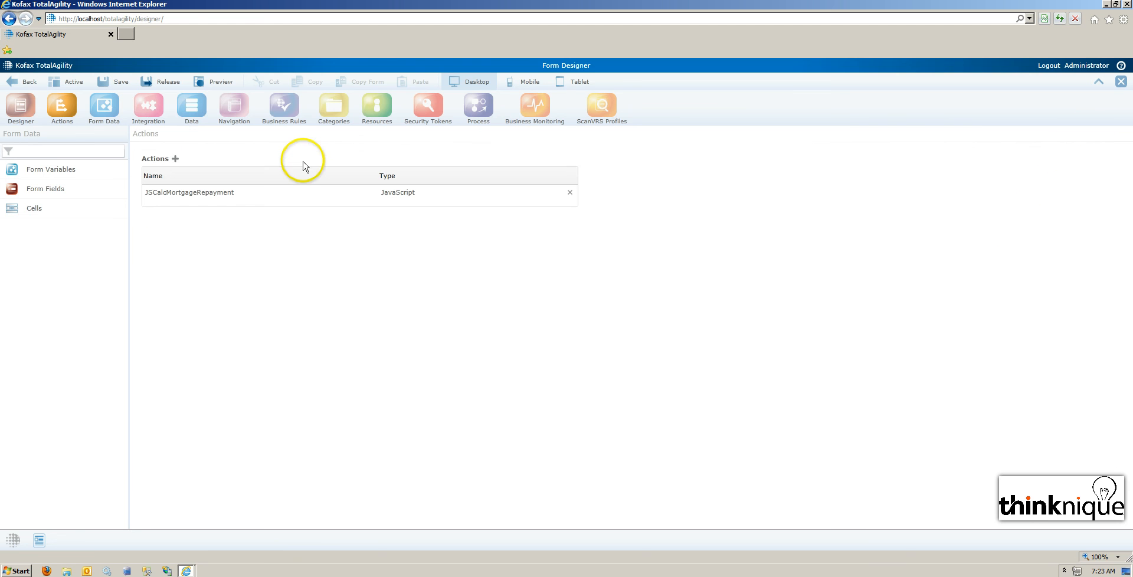
Release the form with the added rate and term handlers and reload the released form page.
click(165, 82)
click(662, 337)
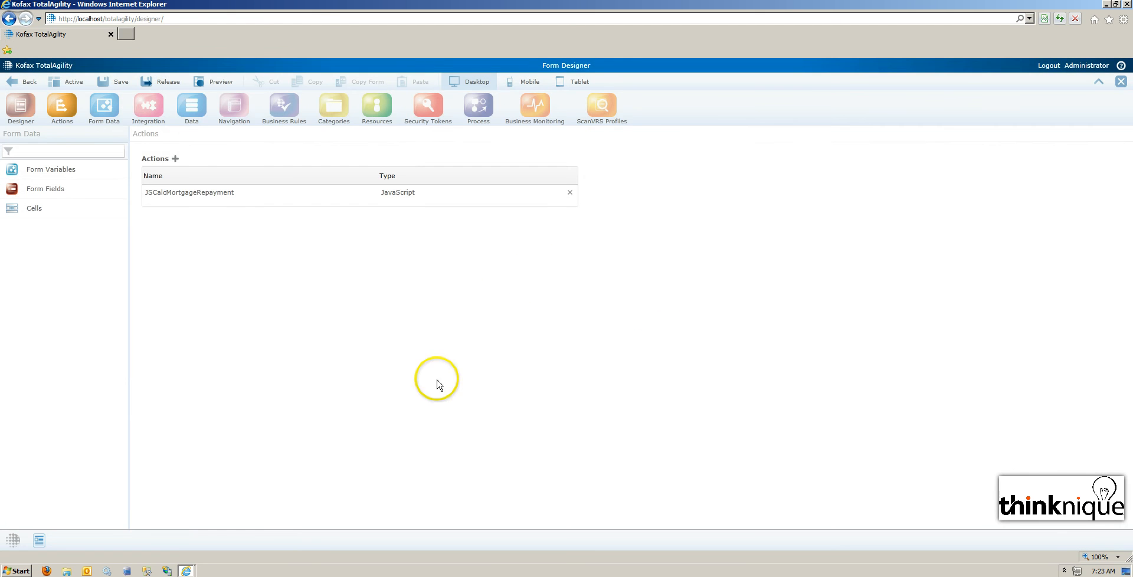
click(186, 571)
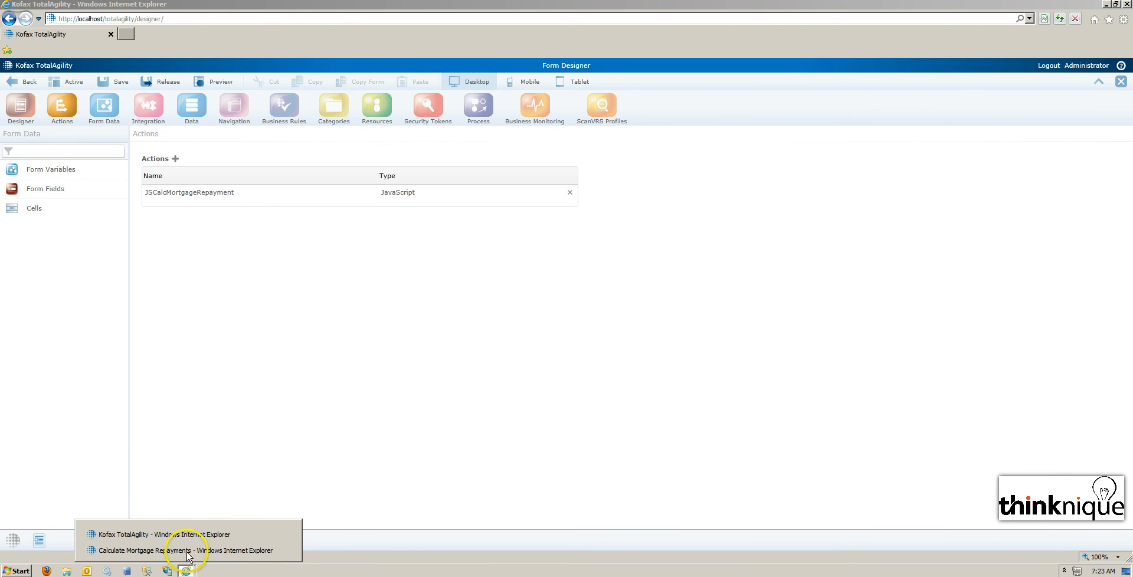
click(160, 549)
click(1059, 18)
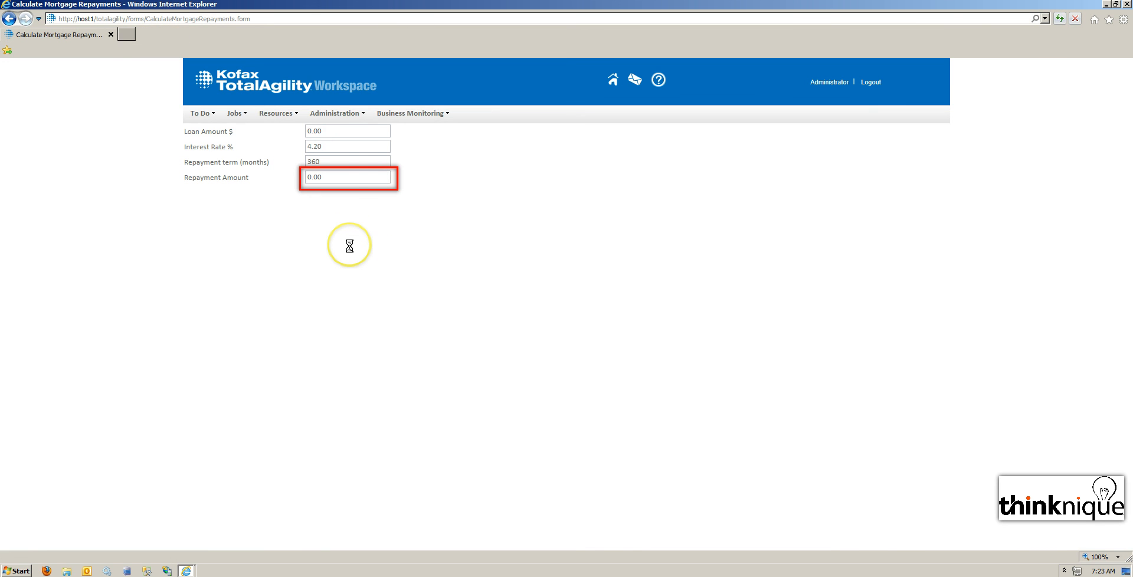
Enter 100000 as the loan amount on the reloaded form.
click(352, 136)
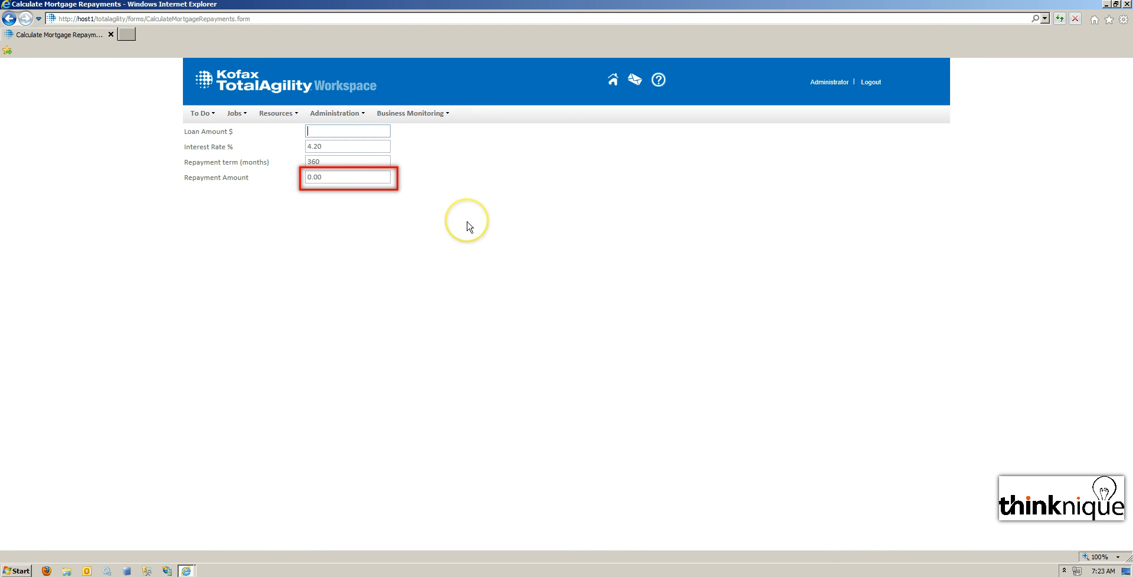
text(100000)
key(Tab)
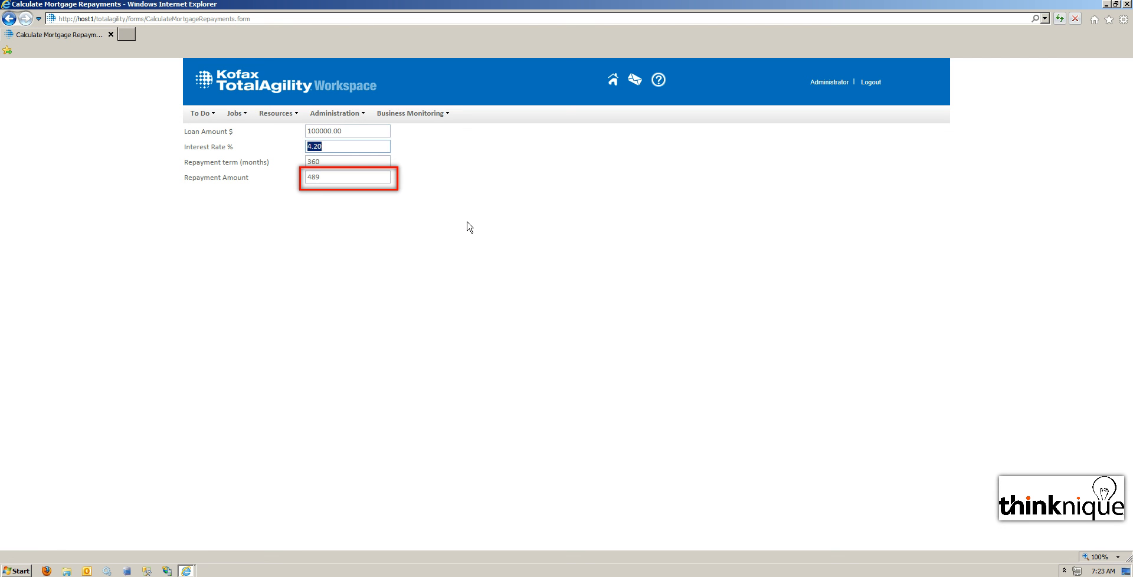
Set the interest rate to 1.50 and the repayment term to 120 months to test the new handlers.
text(3.2)
key(BackSpace)
key(BackSpace)
key(BackSpace)
text(1.50)
key(Tab)
text(120)
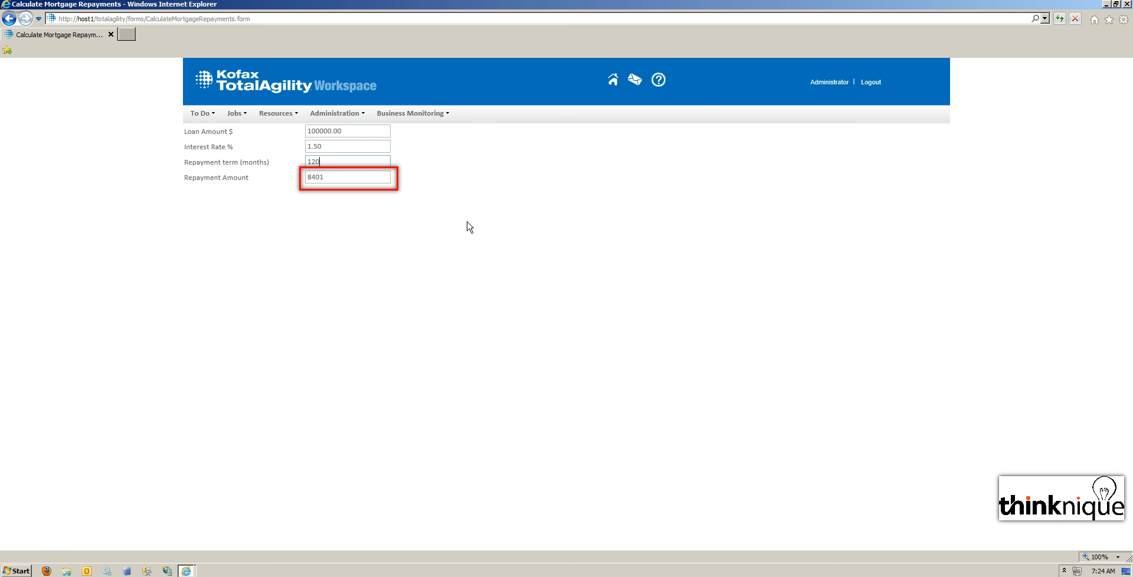